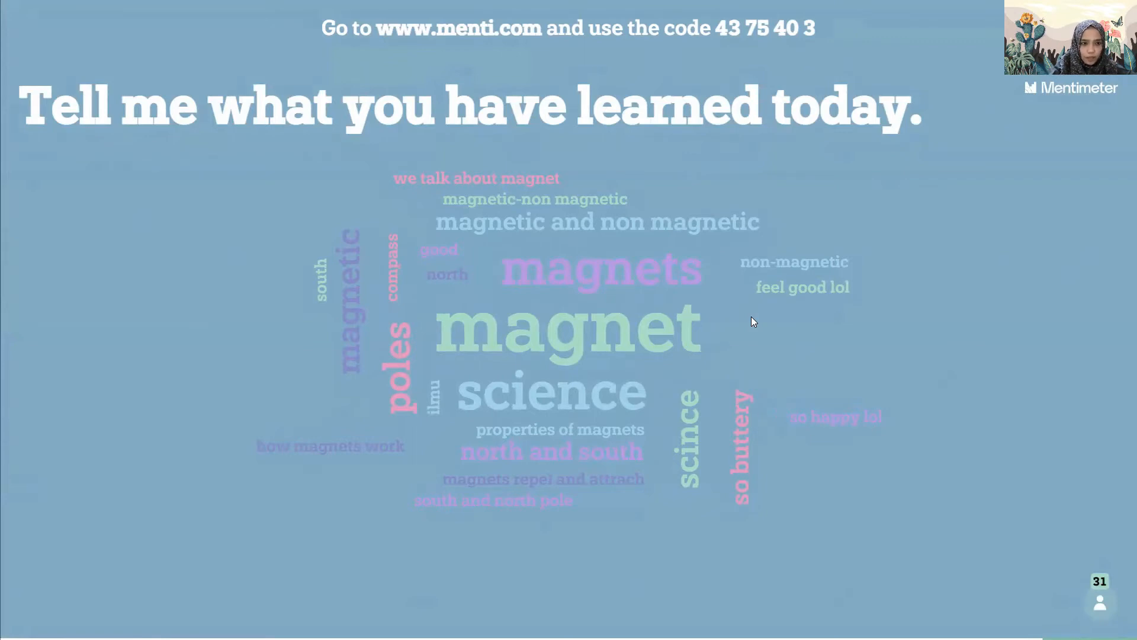
Advance to the feedback slide about today's quiz, exit the presentation and return to the list of presentations
key(Right)
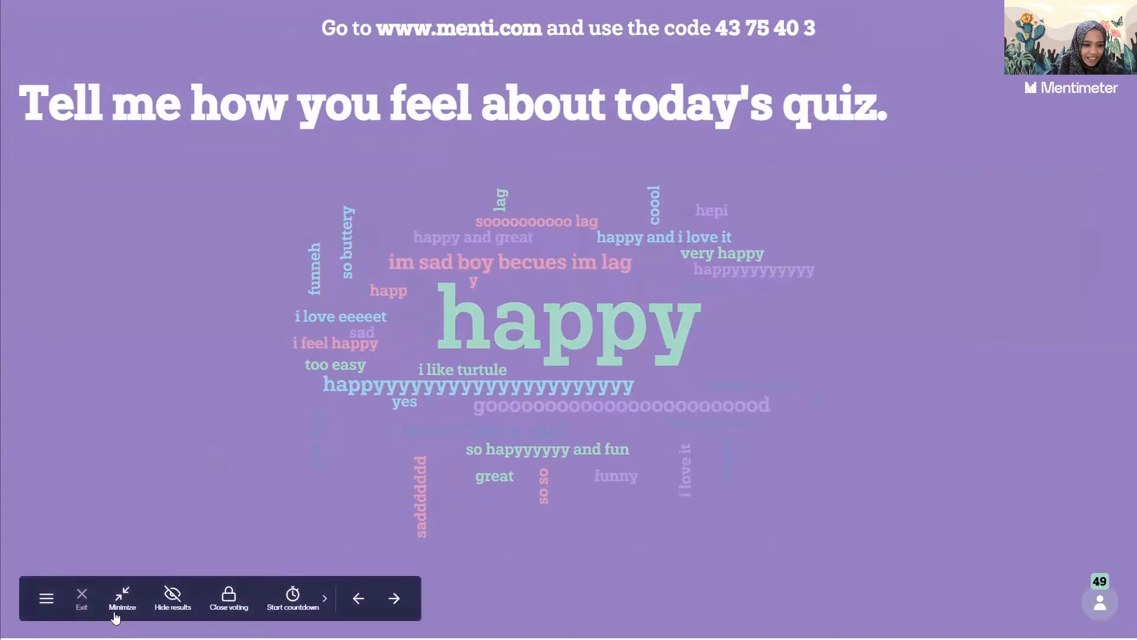
click(82, 594)
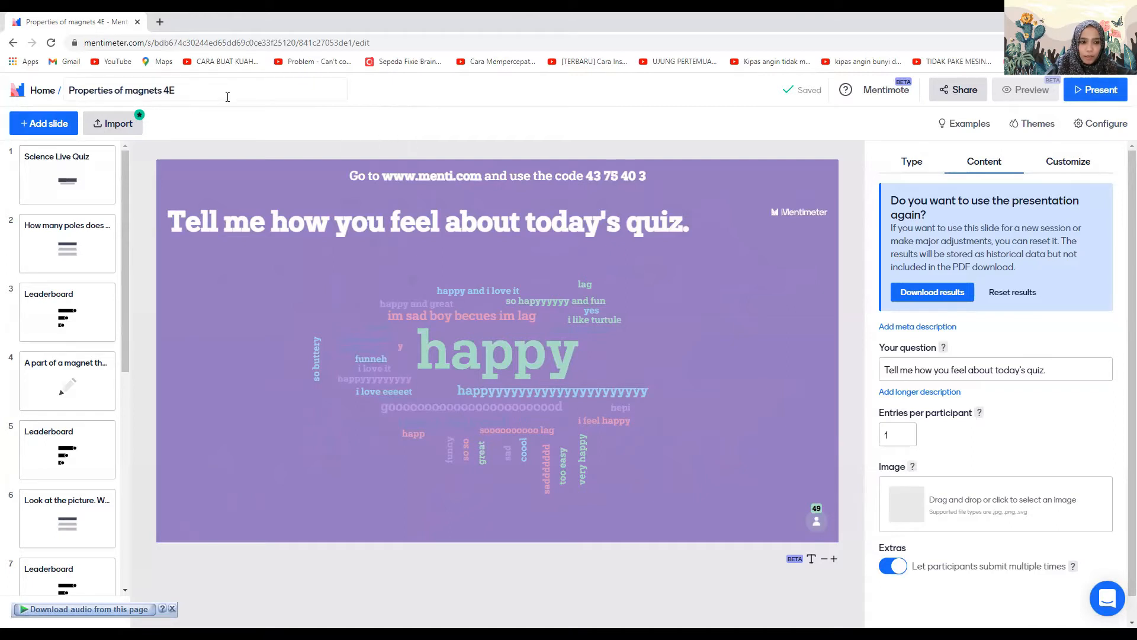
click(42, 91)
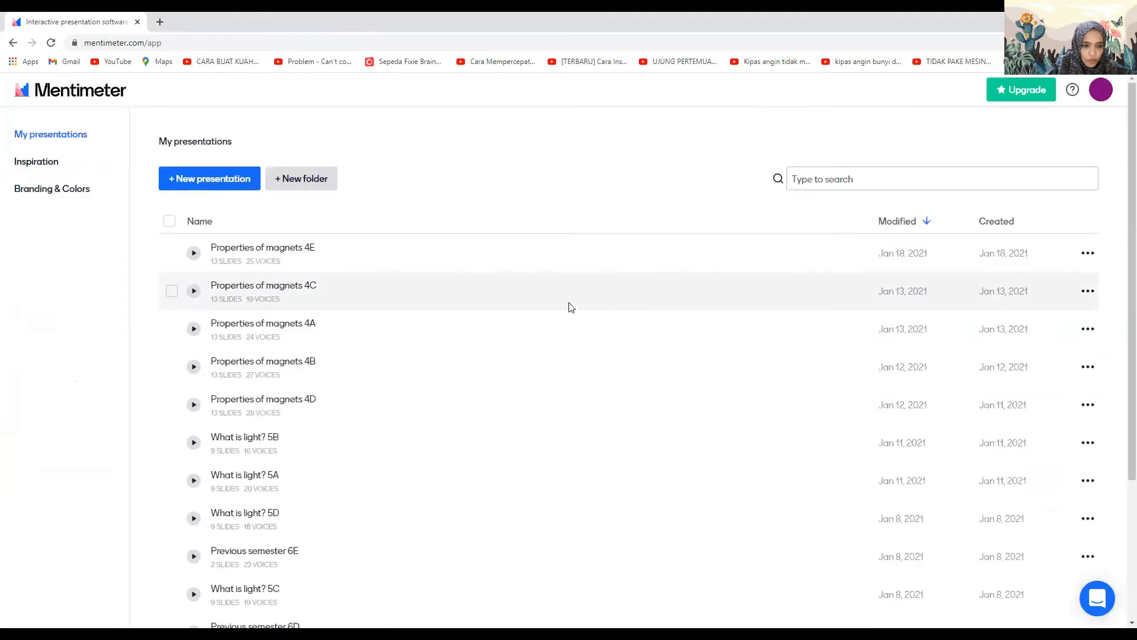
click(76, 98)
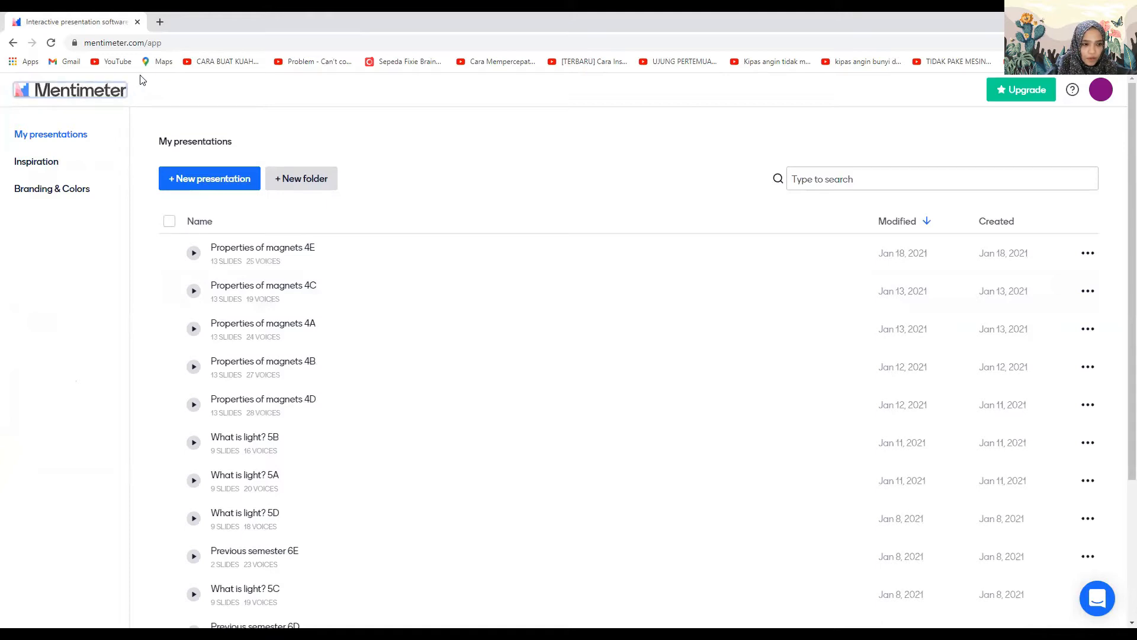
Go to mentimeter.com, accept the cookie notice and open your presentations from the home page
click(180, 42)
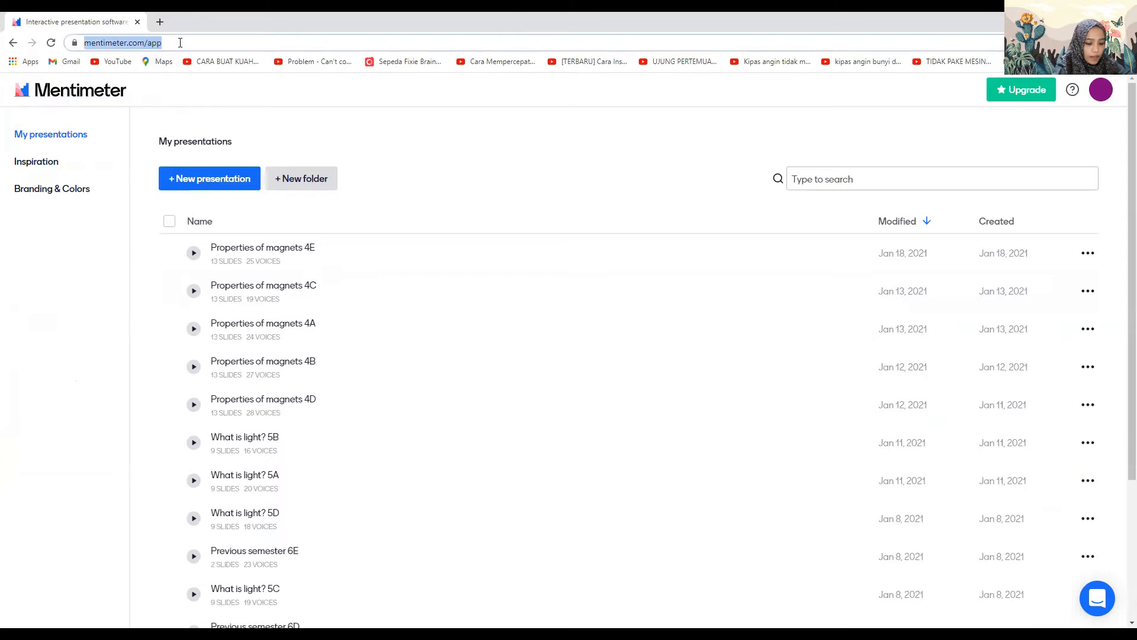
text(mentimeter)
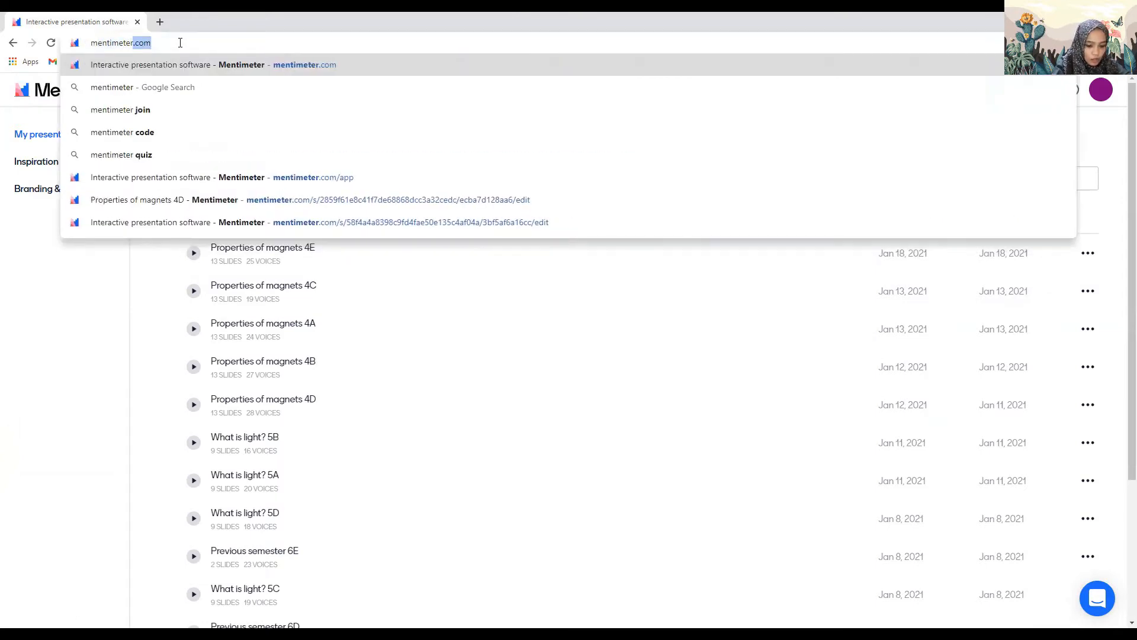
key(Return)
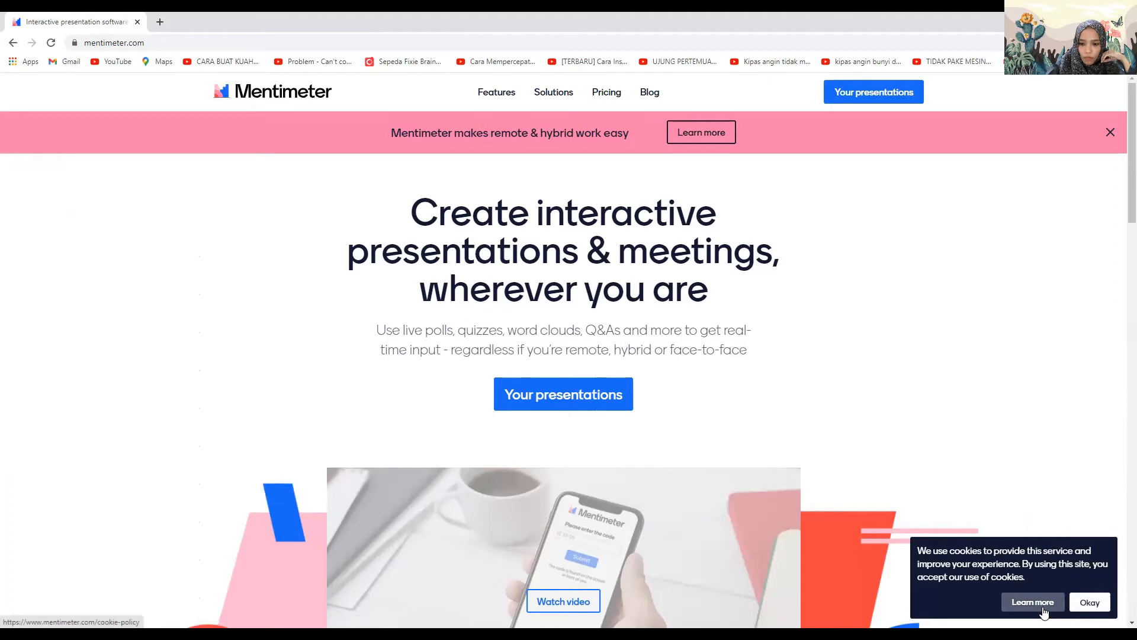
click(1089, 603)
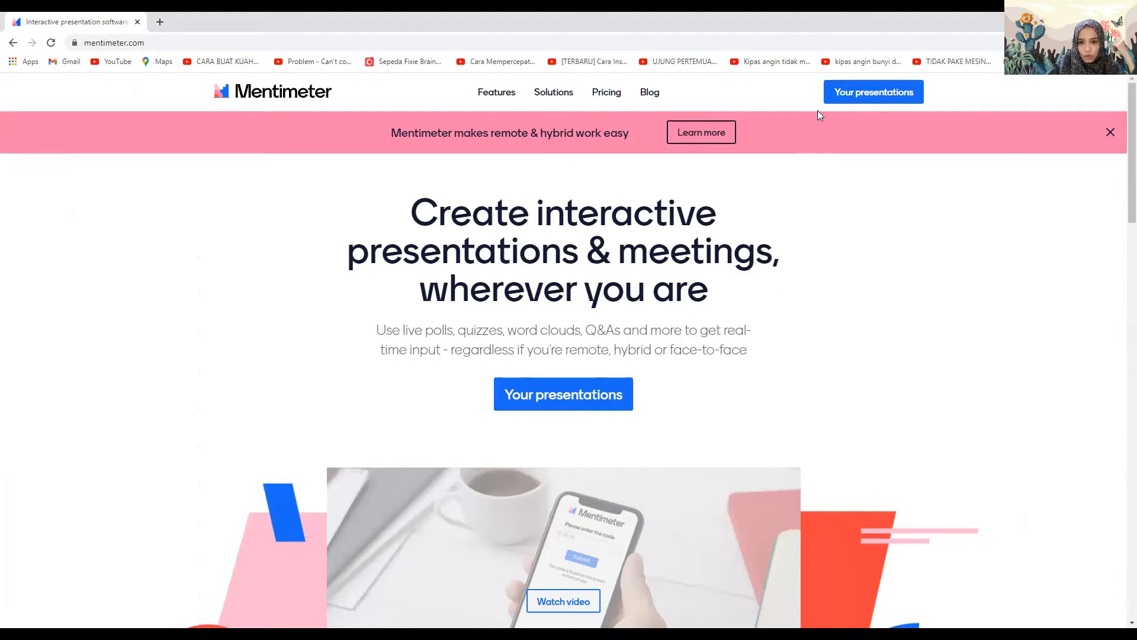
click(862, 97)
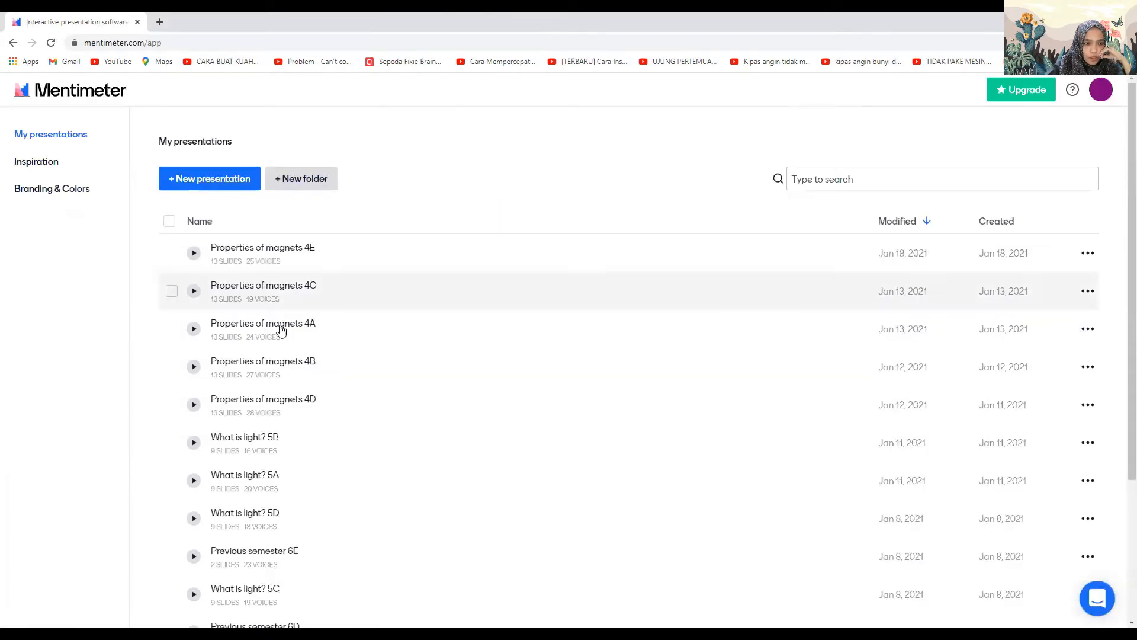
Create a new presentation named "Light Energy - Grade 5"
click(212, 180)
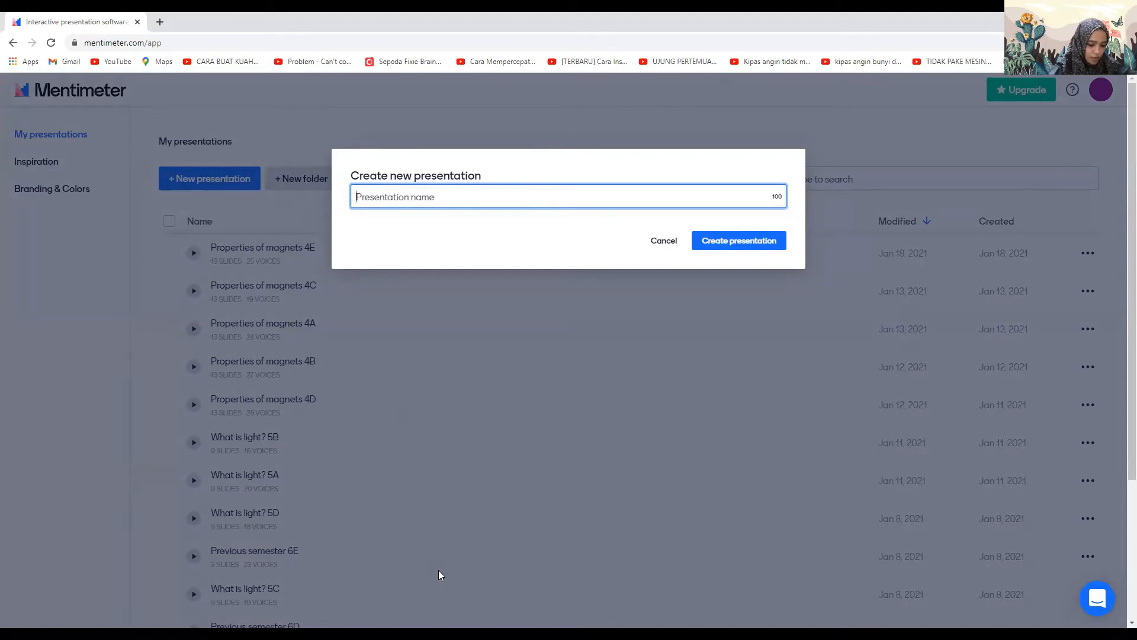
text(Li)
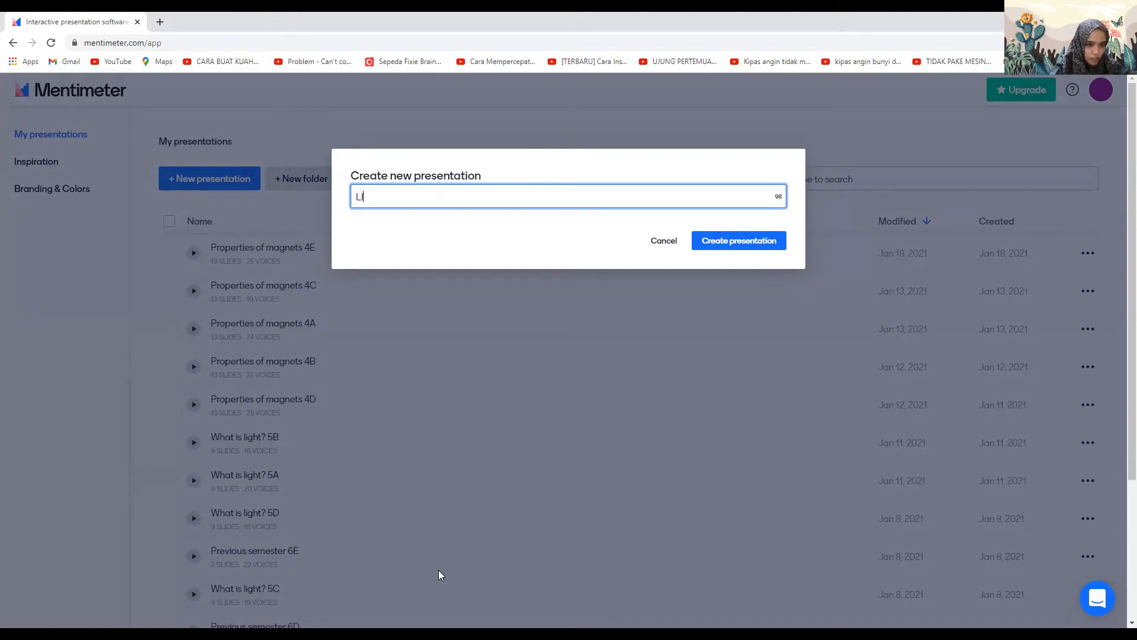
text(ght Energy - Grade 5)
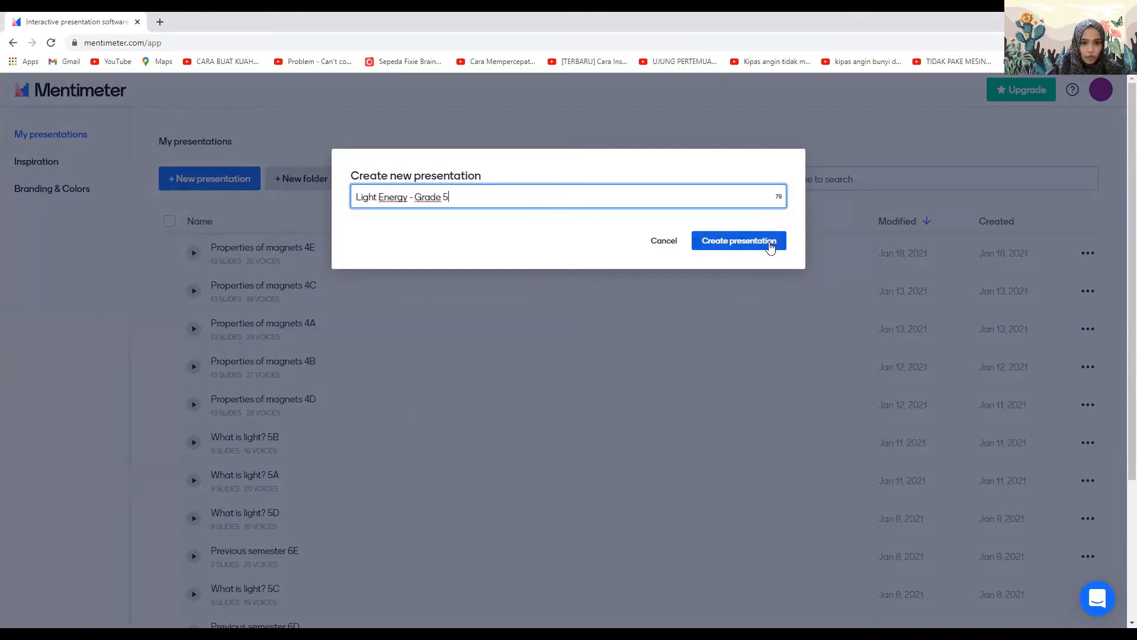
click(770, 247)
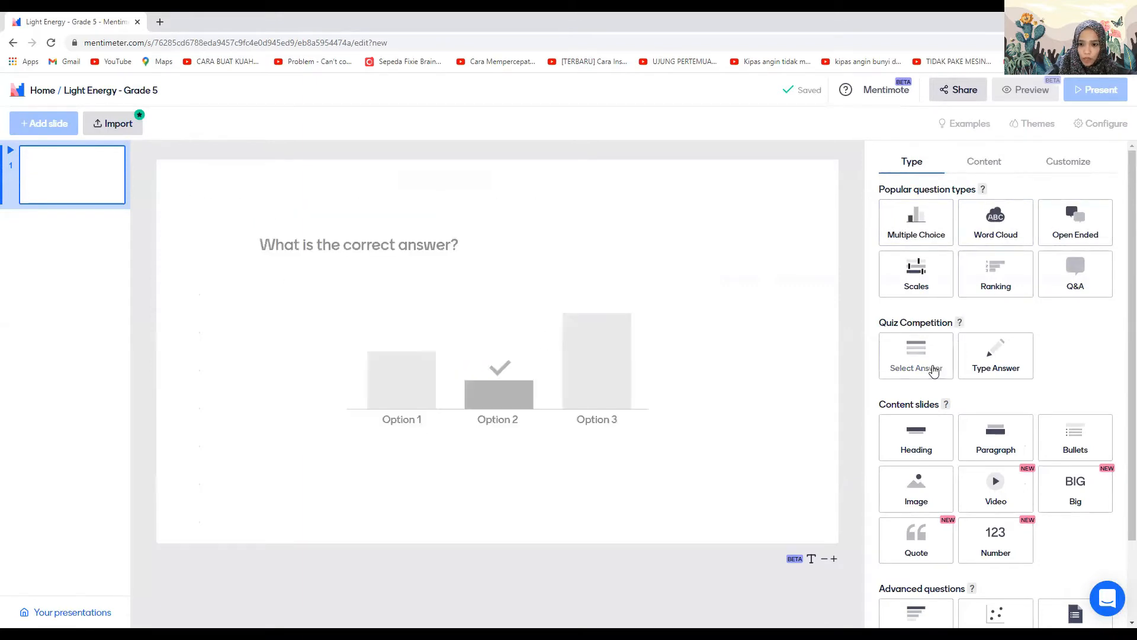
Make the first slide a Heading slide with the heading "Light Energy Quiz" and the subheading "Choose your reactions."
click(929, 449)
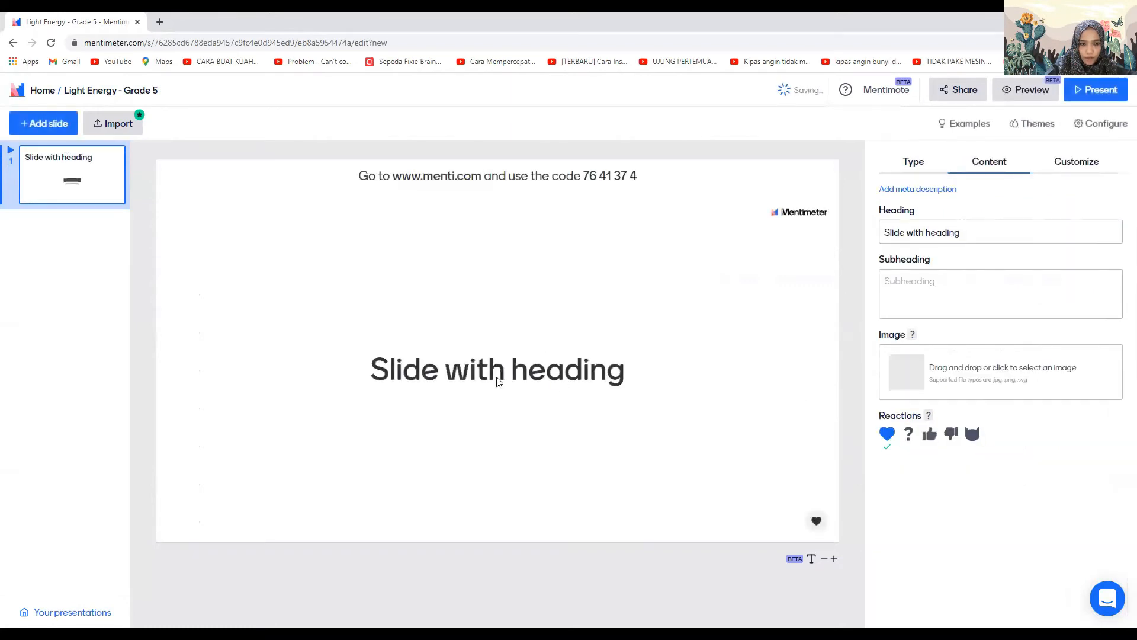
click(971, 232)
click(960, 233)
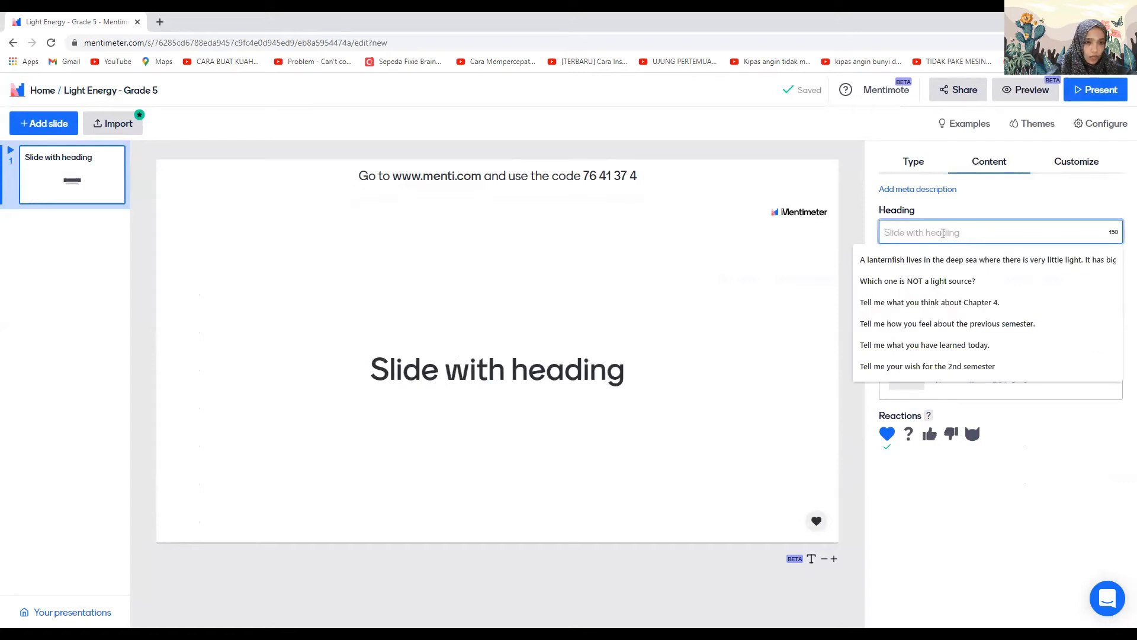
text(Li)
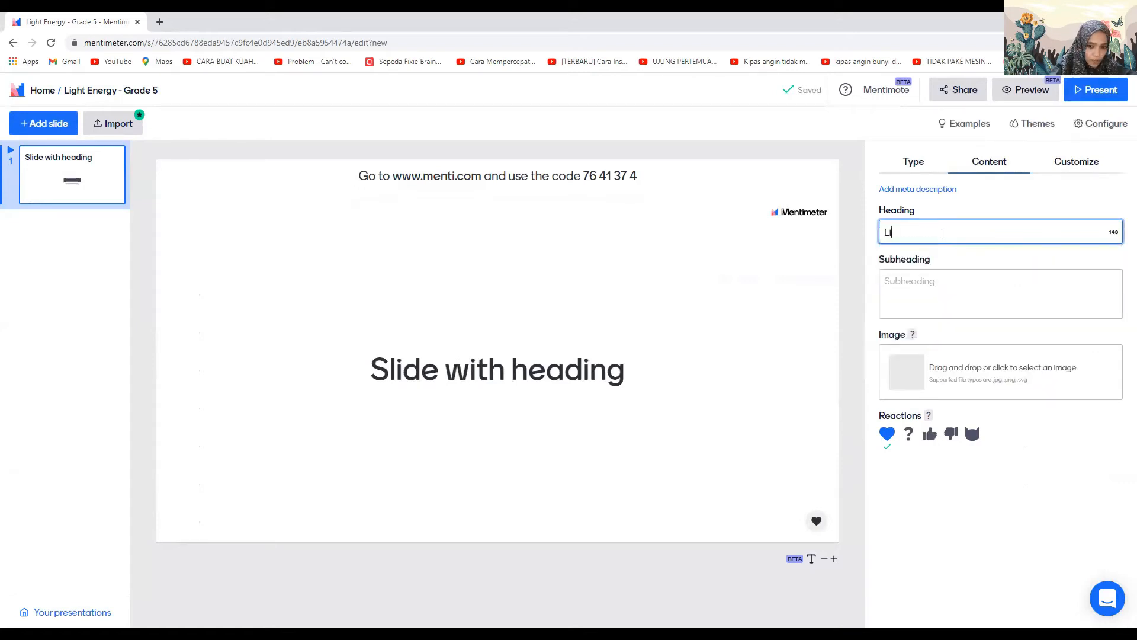
text(ght Energy GQuiz)
click(933, 289)
text(Choose your reactions.)
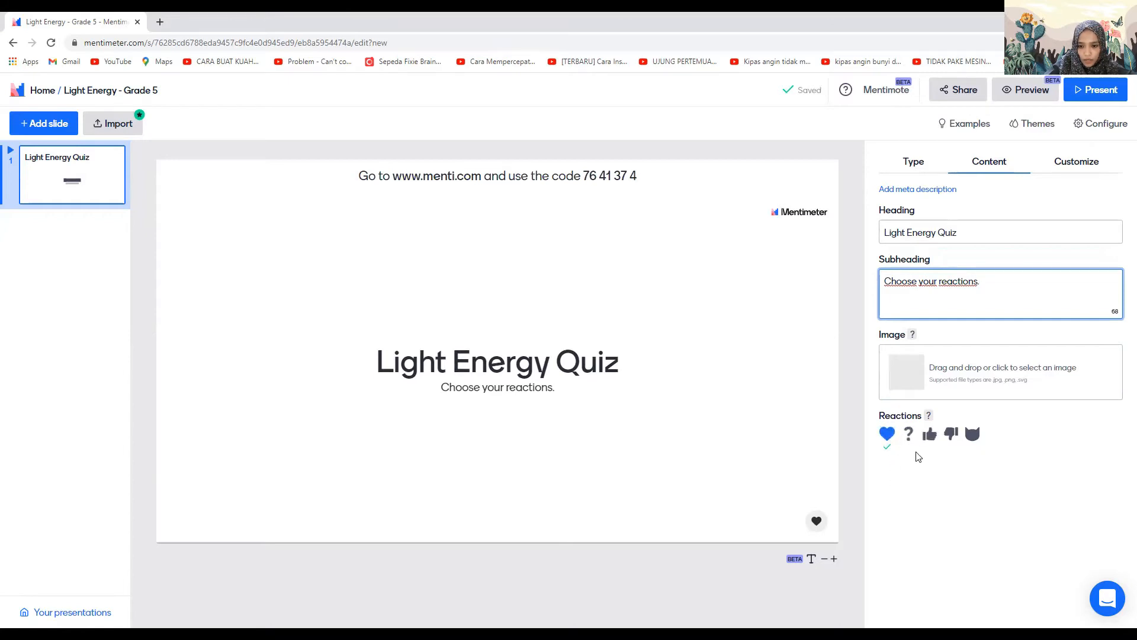
Enable the thumbs-up and thumbs-down reactions on the heading slide and disable the heart reaction
click(931, 438)
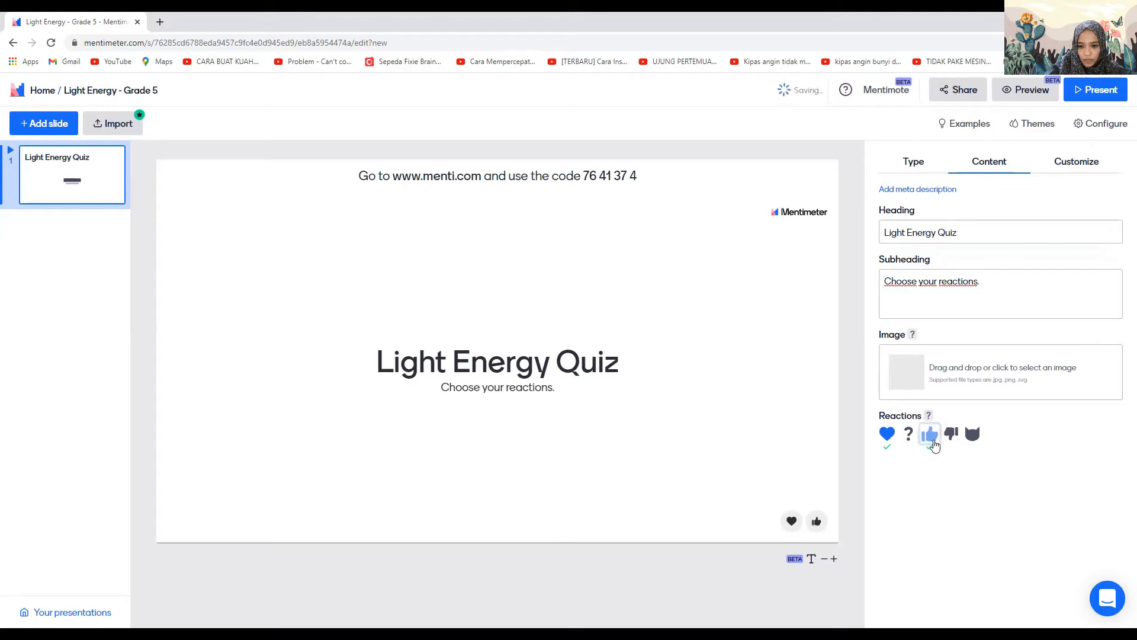
click(952, 434)
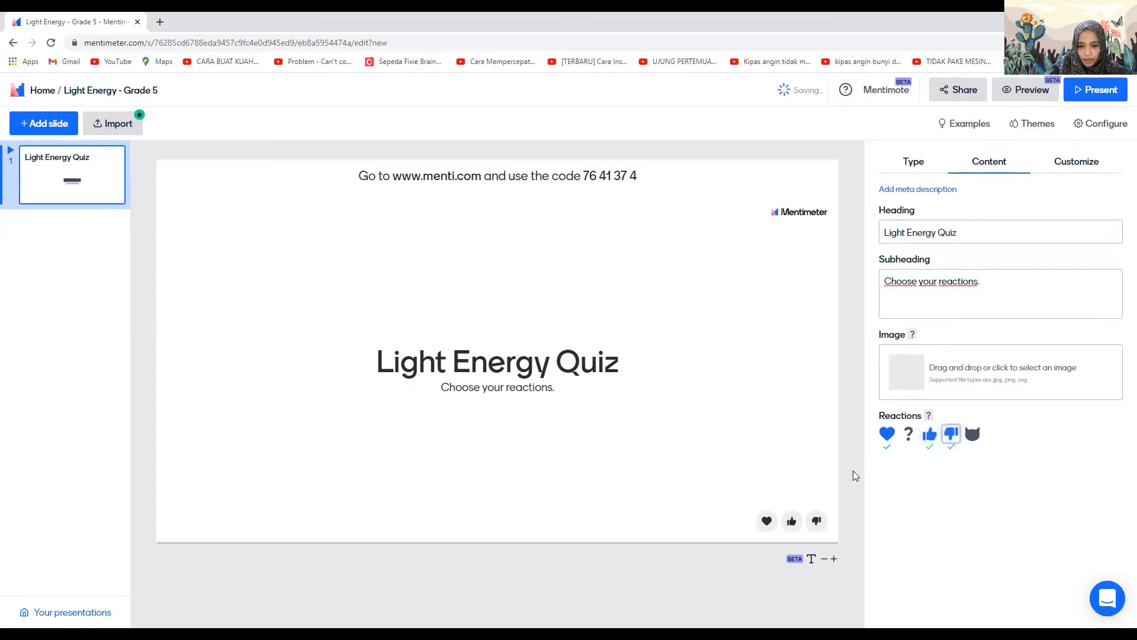
click(888, 434)
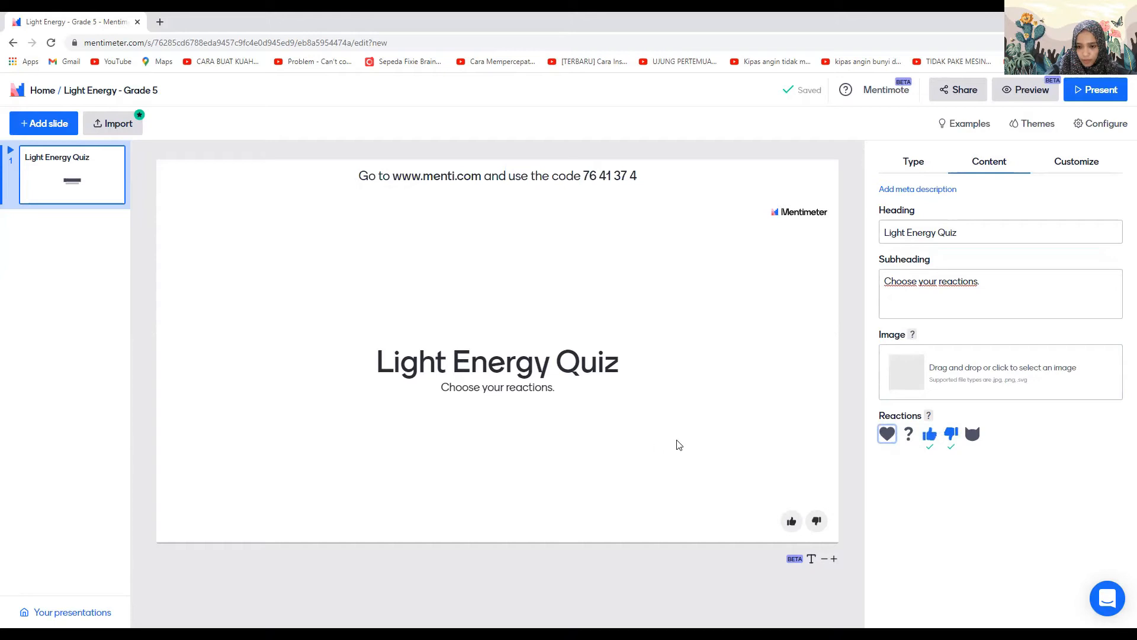
click(580, 420)
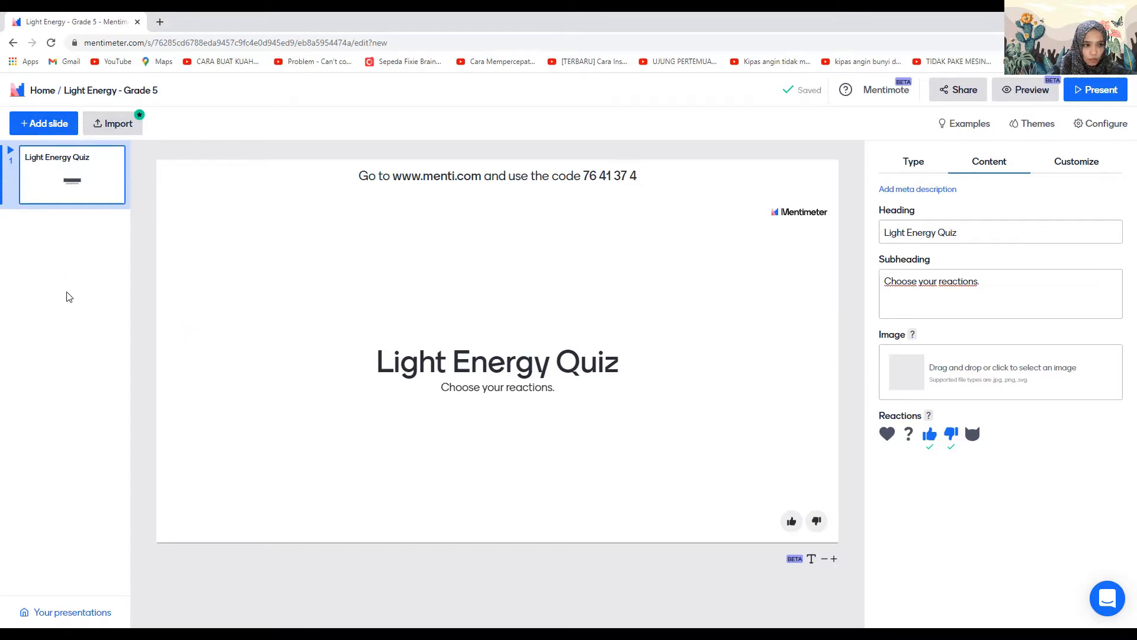
Duplicate the "Light Energy Quiz" heading slide to add a second slide
mouse_move(99, 186)
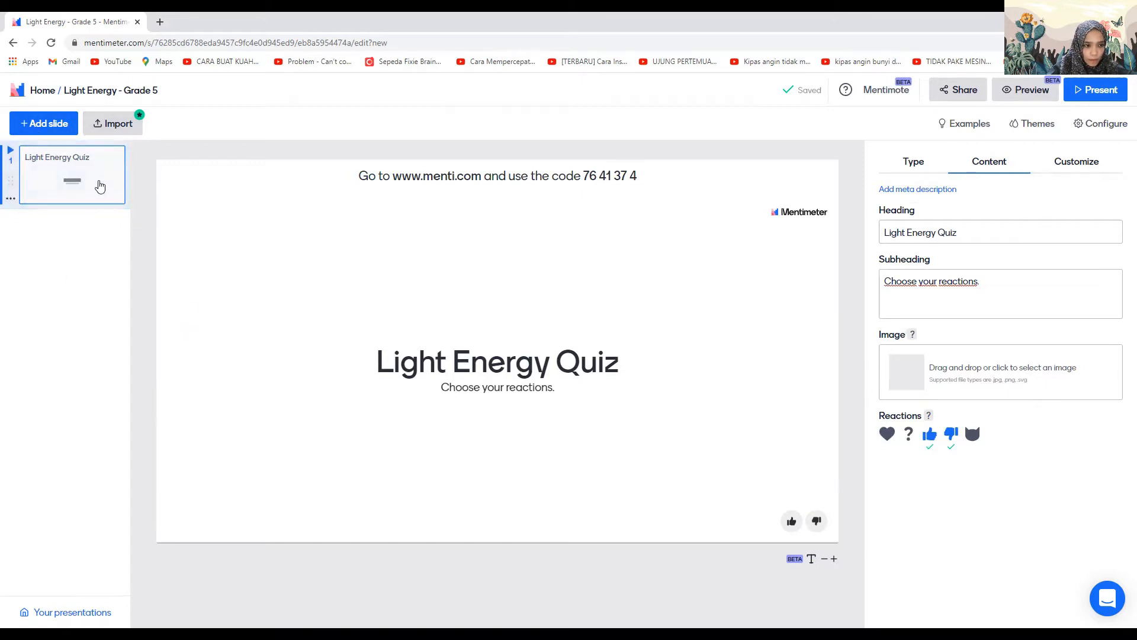
click(10, 200)
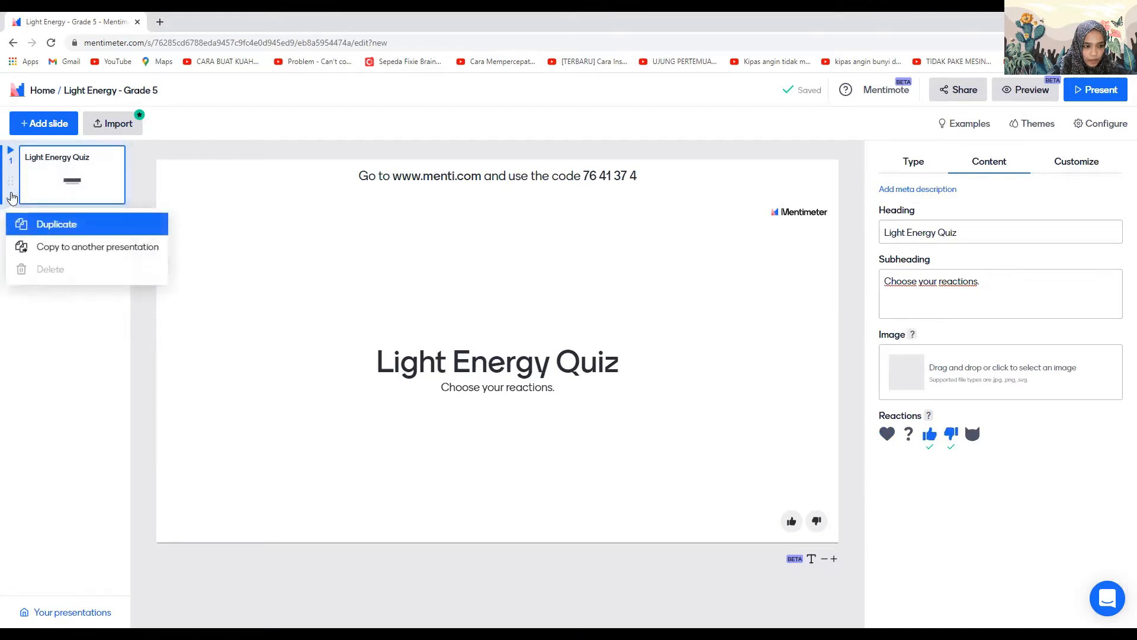
click(143, 178)
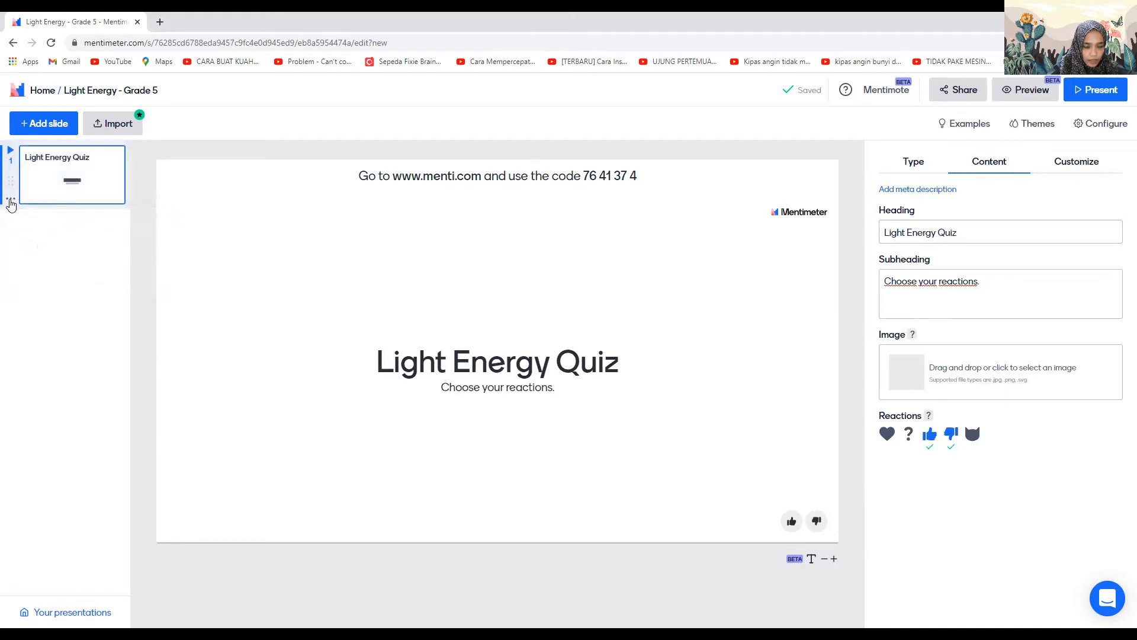
click(10, 201)
click(59, 231)
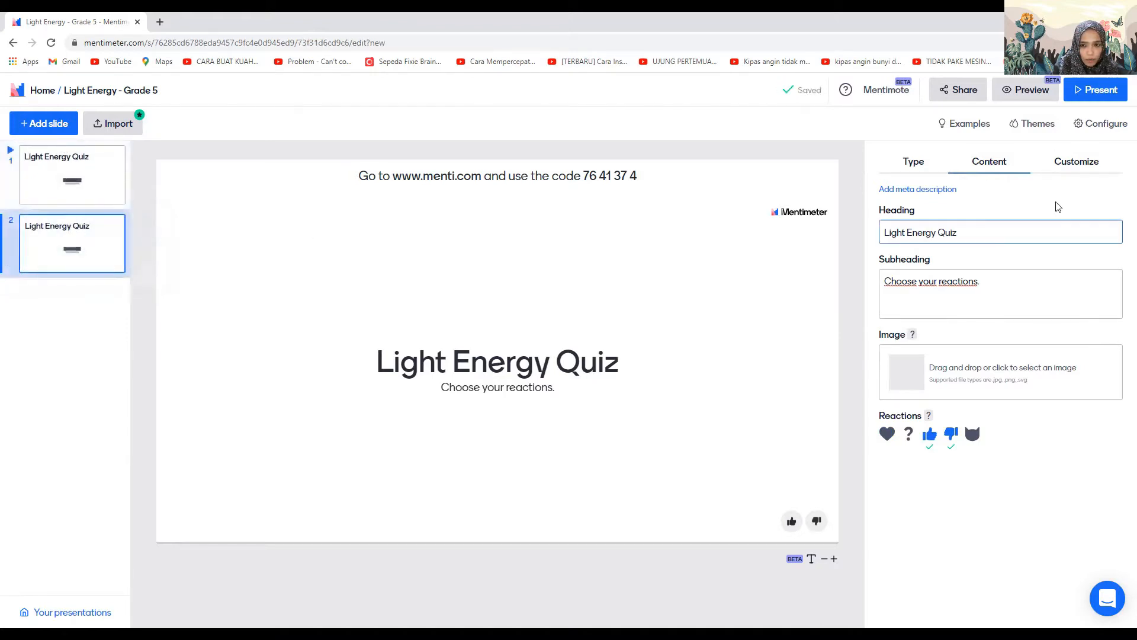
Change the second slide to a Select Answer quiz slide with the question "Which one is NOT a light source?"
click(913, 166)
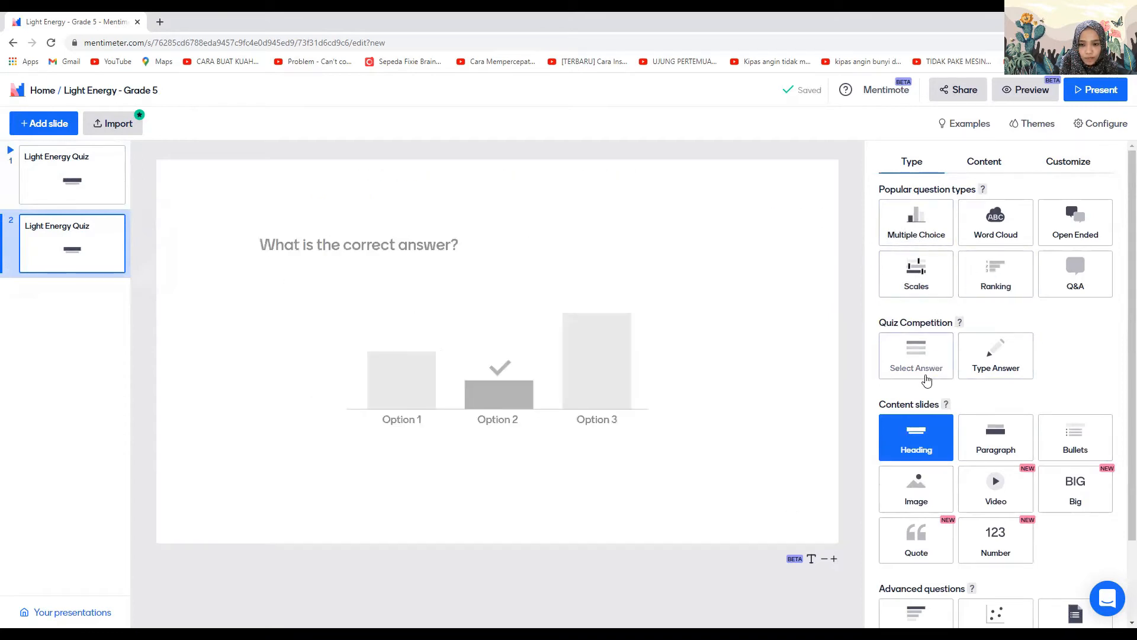
click(925, 364)
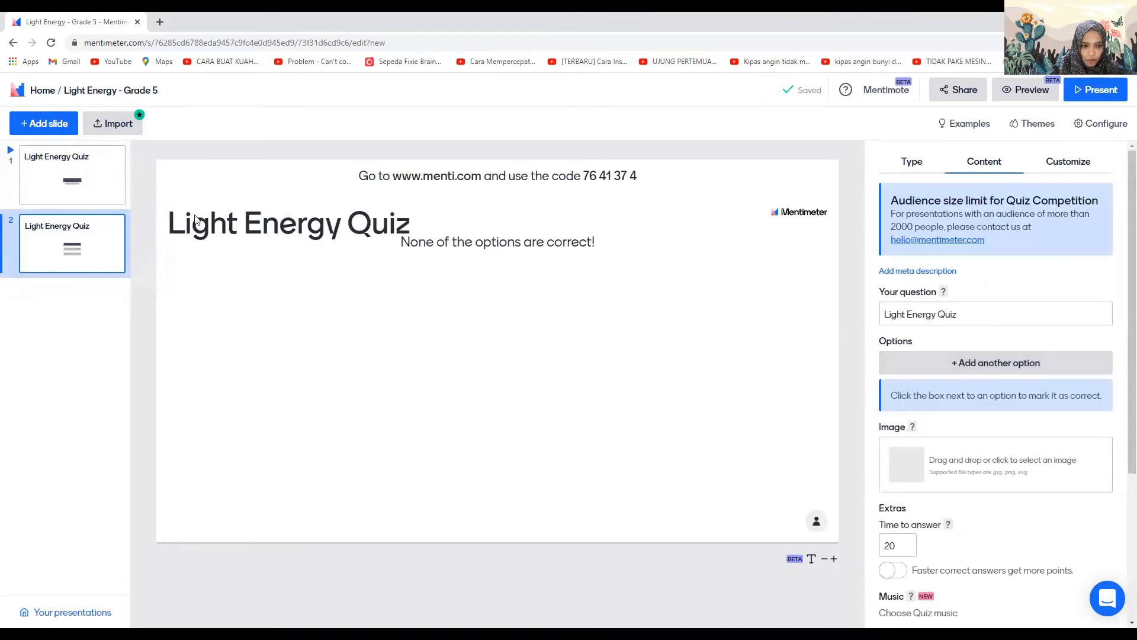
drag(1041, 314, 872, 320)
text(Which one is not a light sourec)
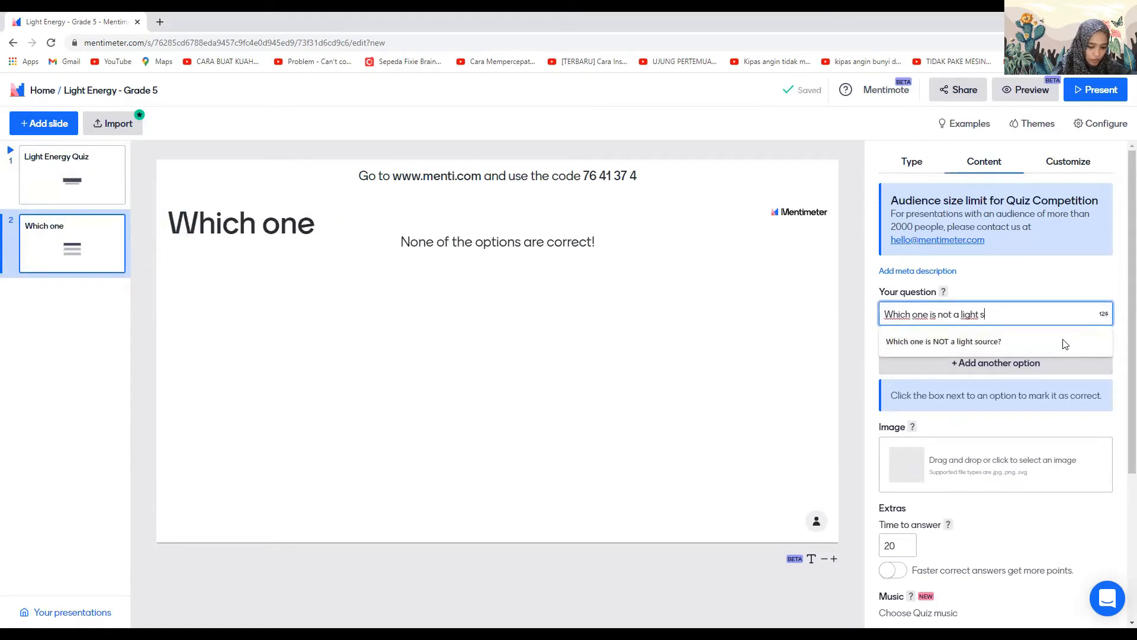
key(BackSpace)
key(BackSpace)
click(1026, 342)
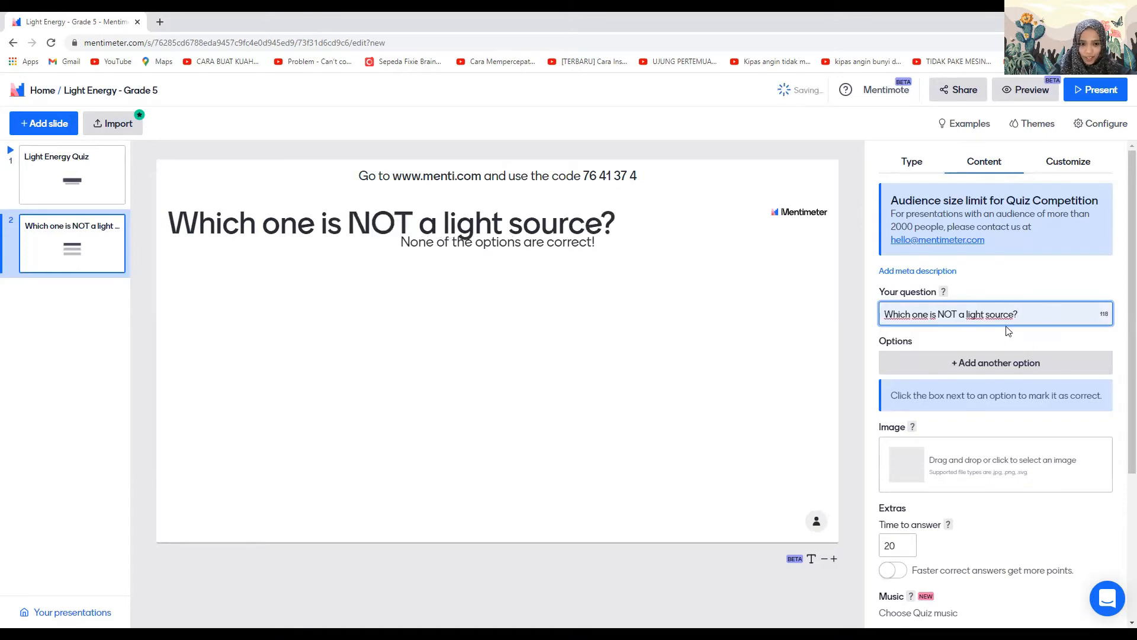
Add the answer options Moon, Sun and Star to the quiz question and mark Moon as correct
click(1001, 364)
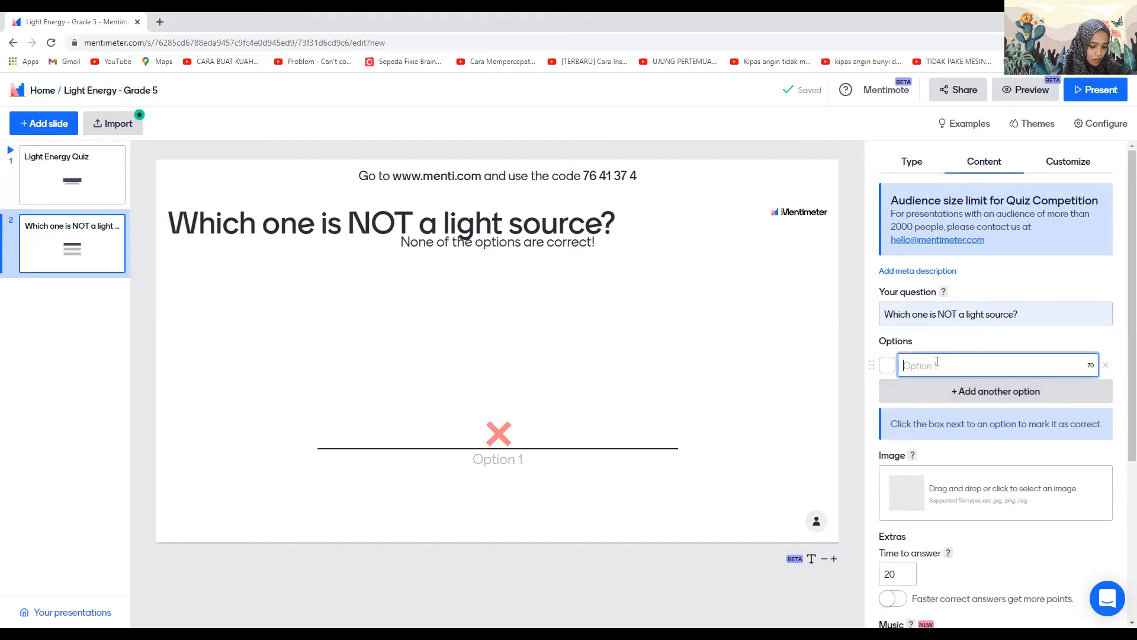
text(Moon)
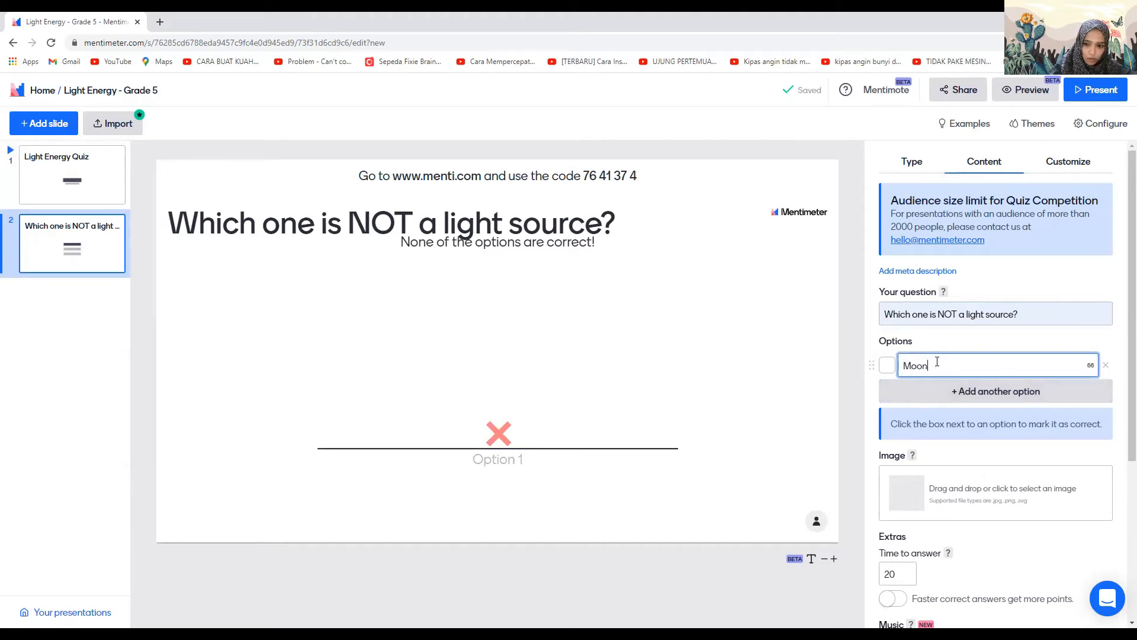
click(977, 392)
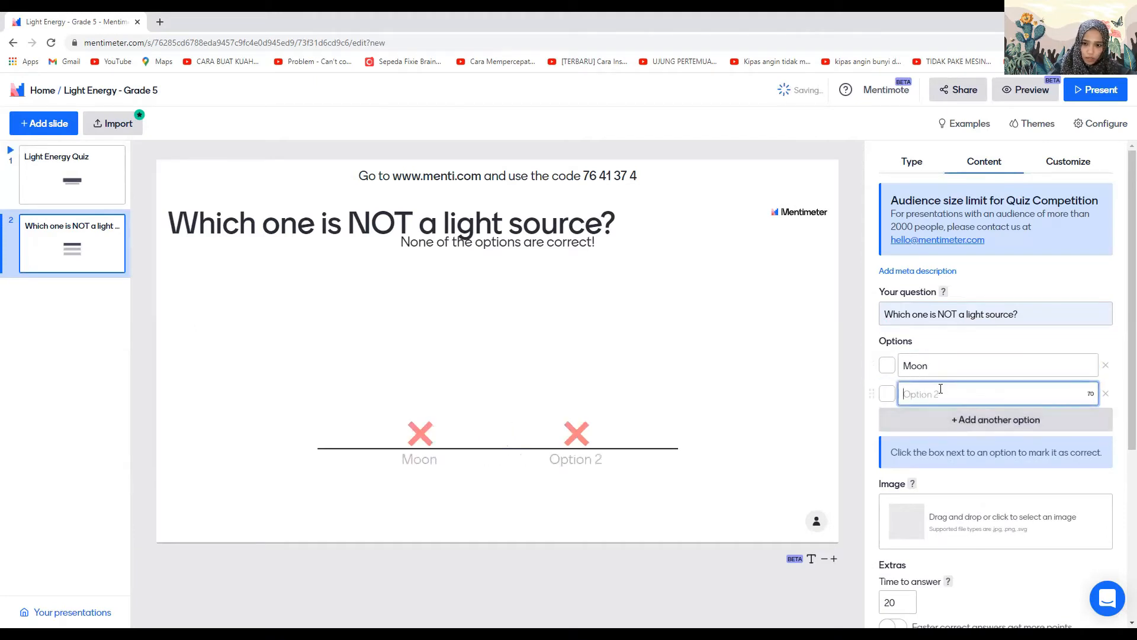
text(Sun)
click(976, 421)
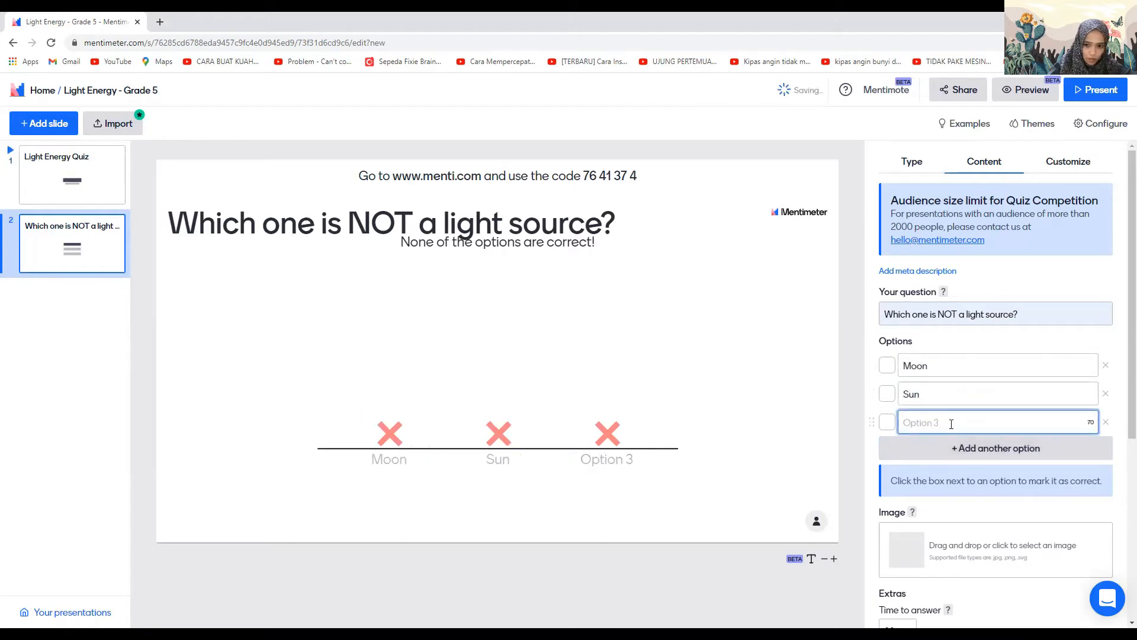
text(Star)
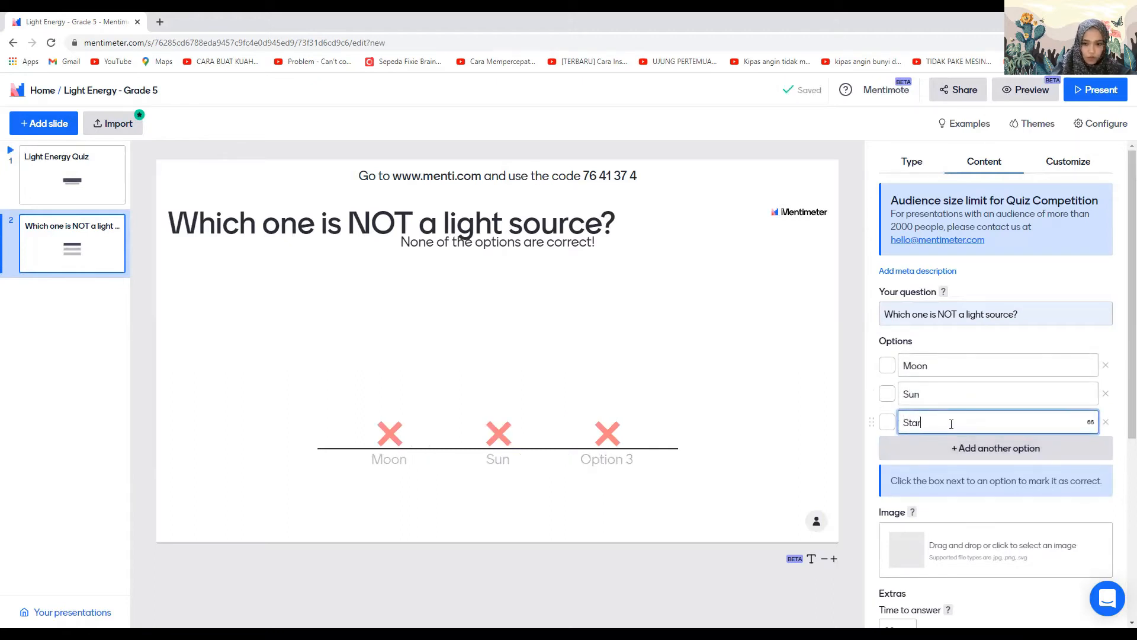
click(891, 368)
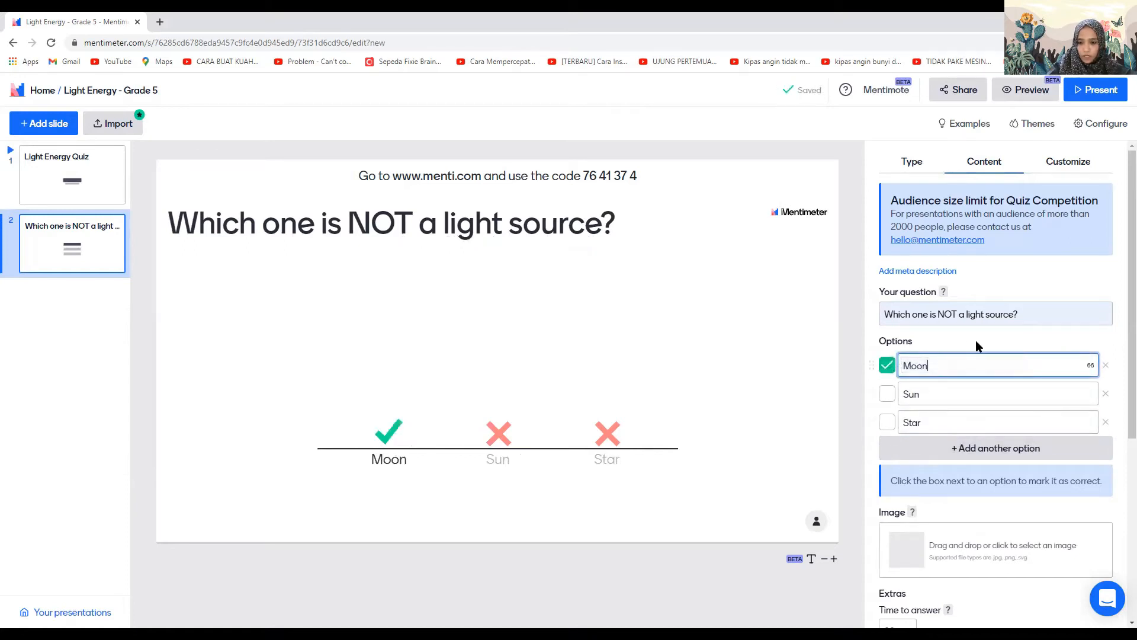
Set the quiz question's time to answer to 25 and enable more points for faster correct answers
scroll(957, 413, down, 3)
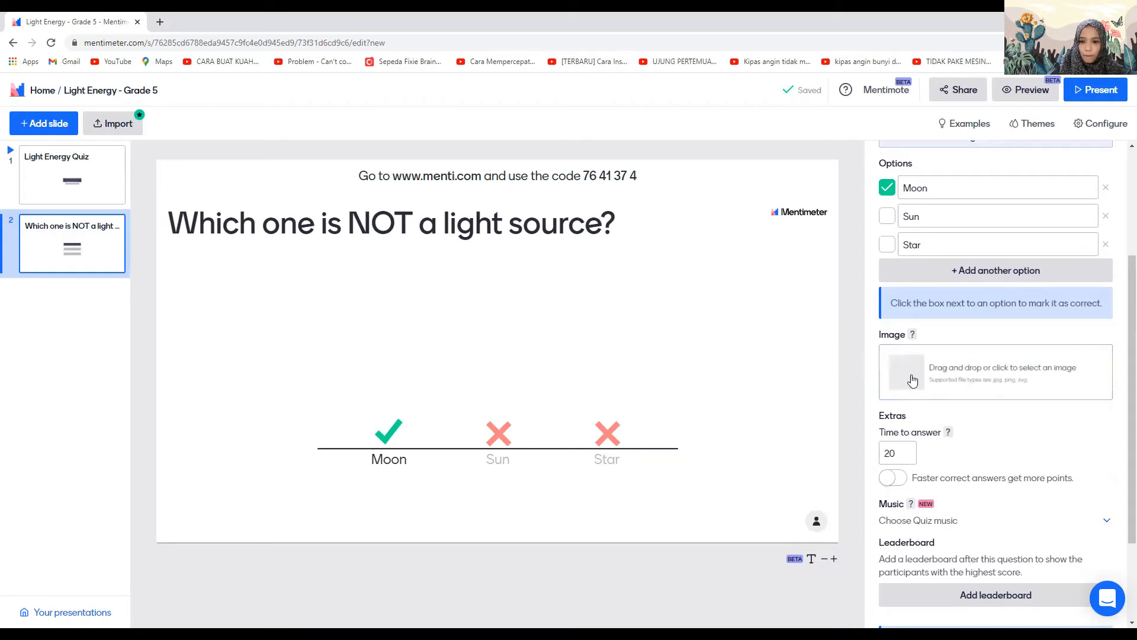
click(901, 460)
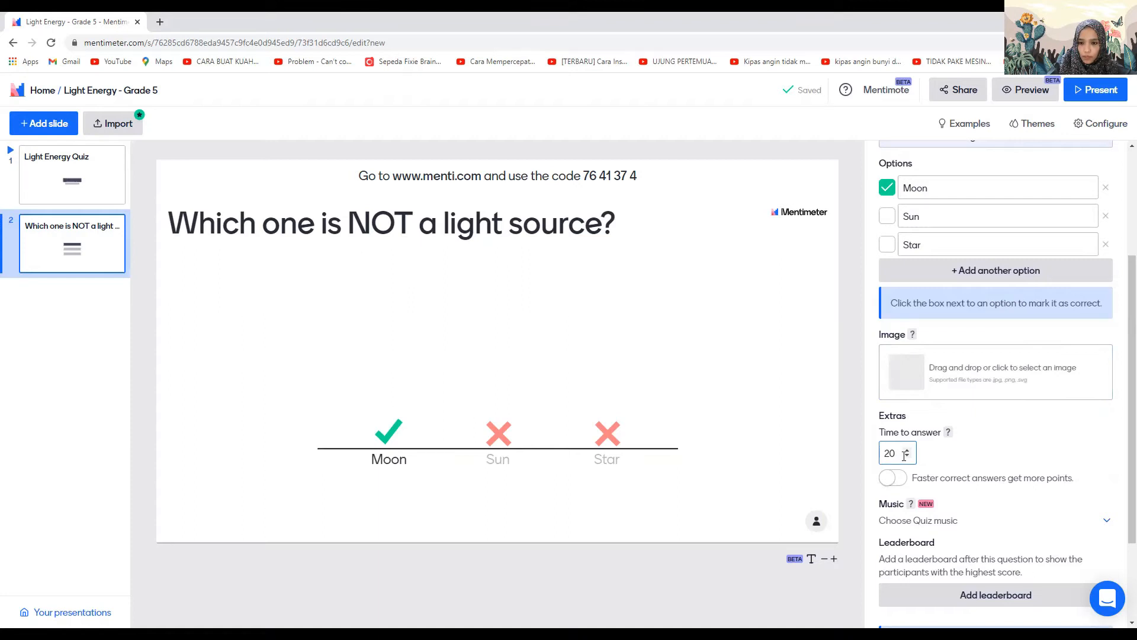
click(908, 451)
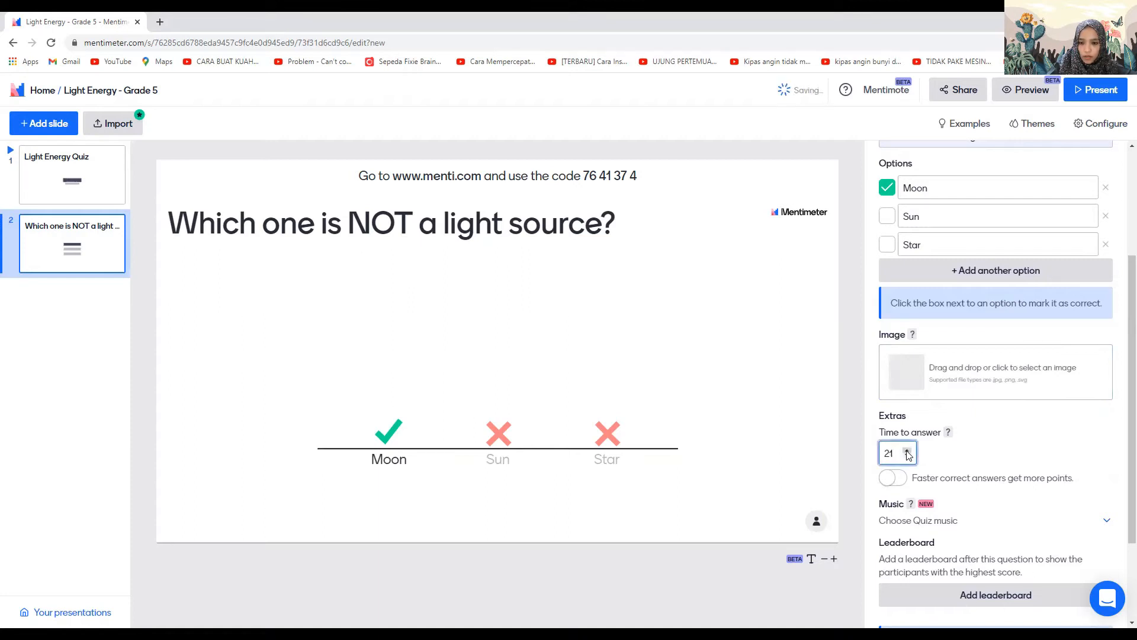
click(908, 451)
click(908, 450)
click(900, 484)
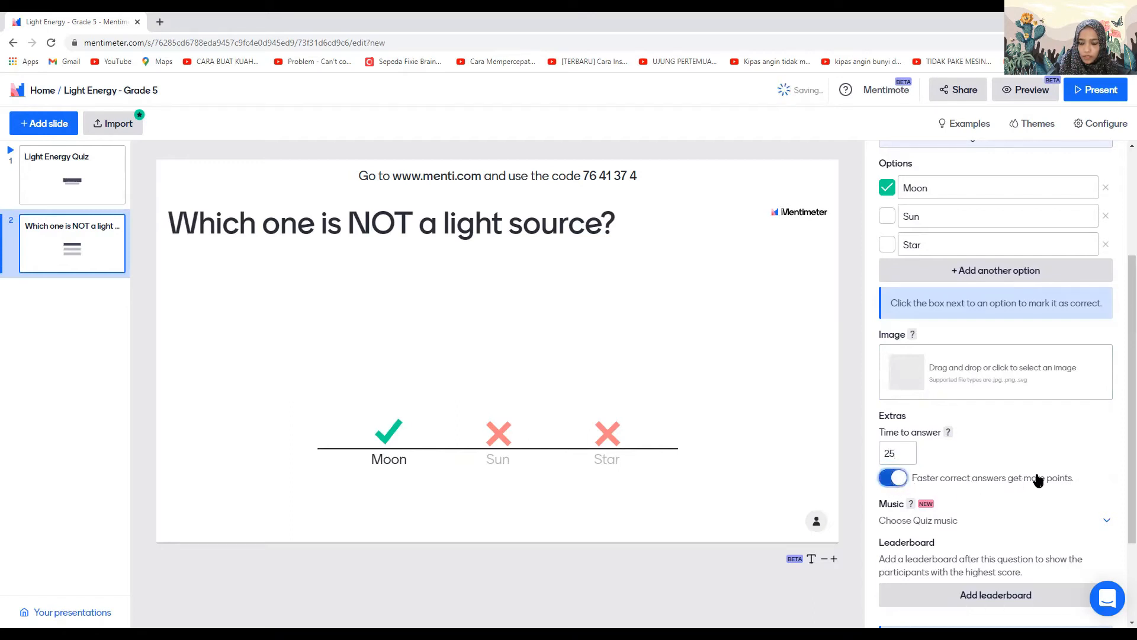
Preview the available quiz music tracks and select "Jumping Cricket" by Birdies for the question
scroll(1041, 477, down, 2)
click(1029, 402)
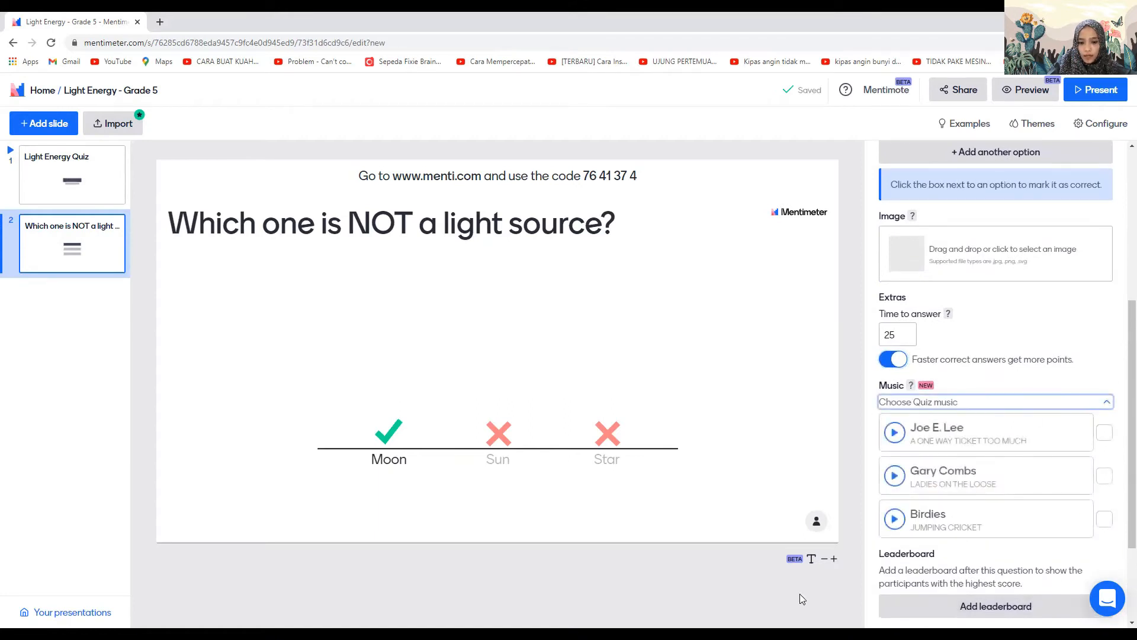
click(895, 433)
click(895, 477)
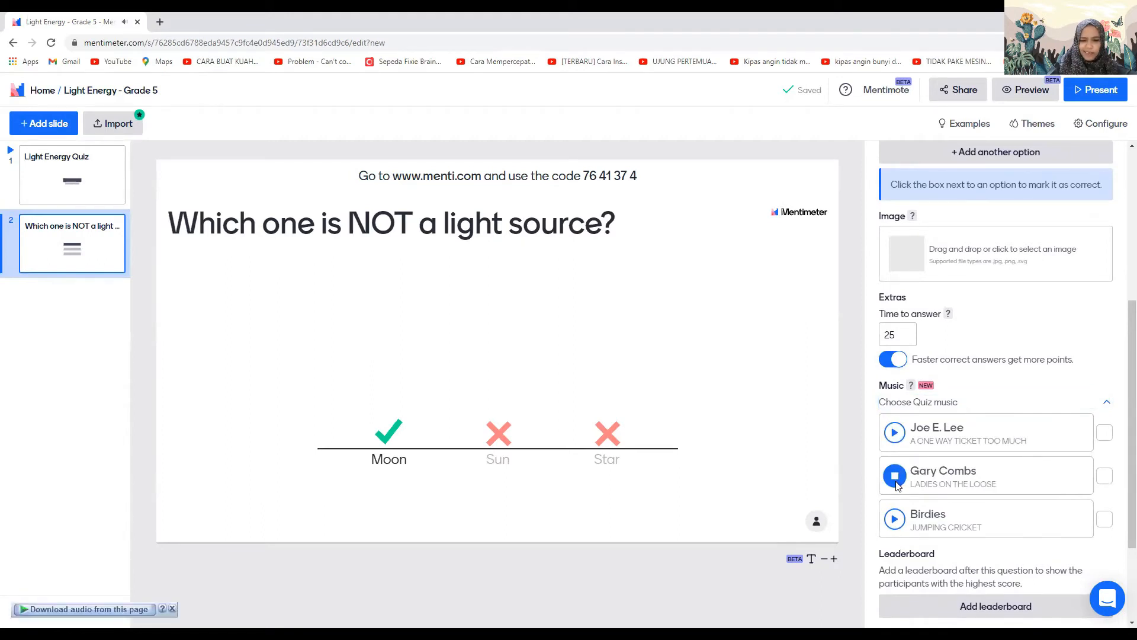
click(894, 522)
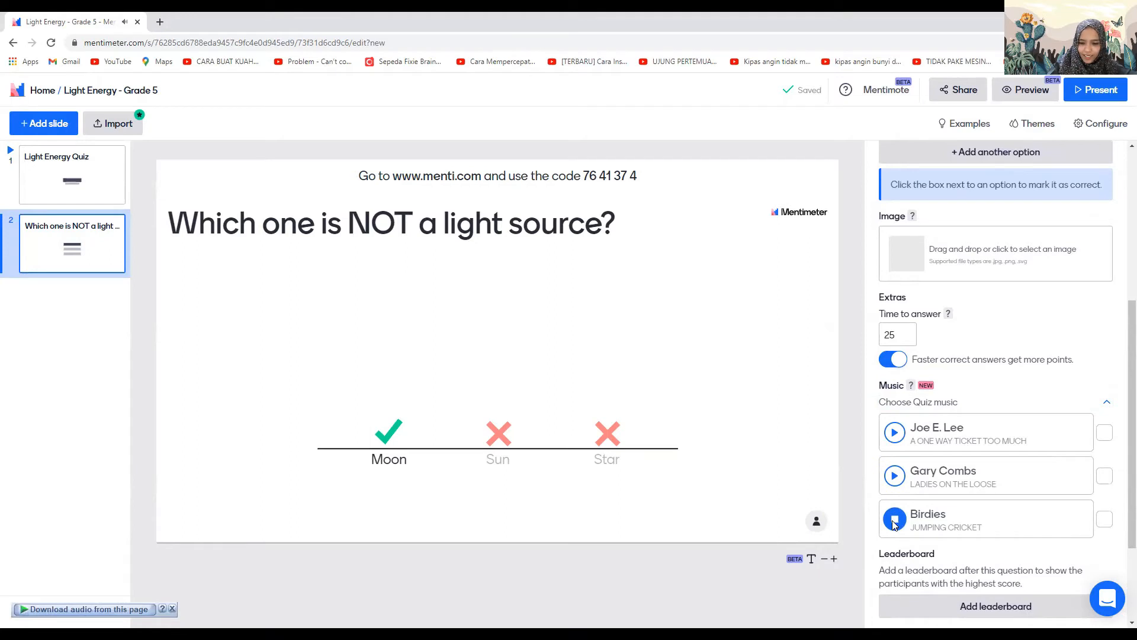
click(1106, 520)
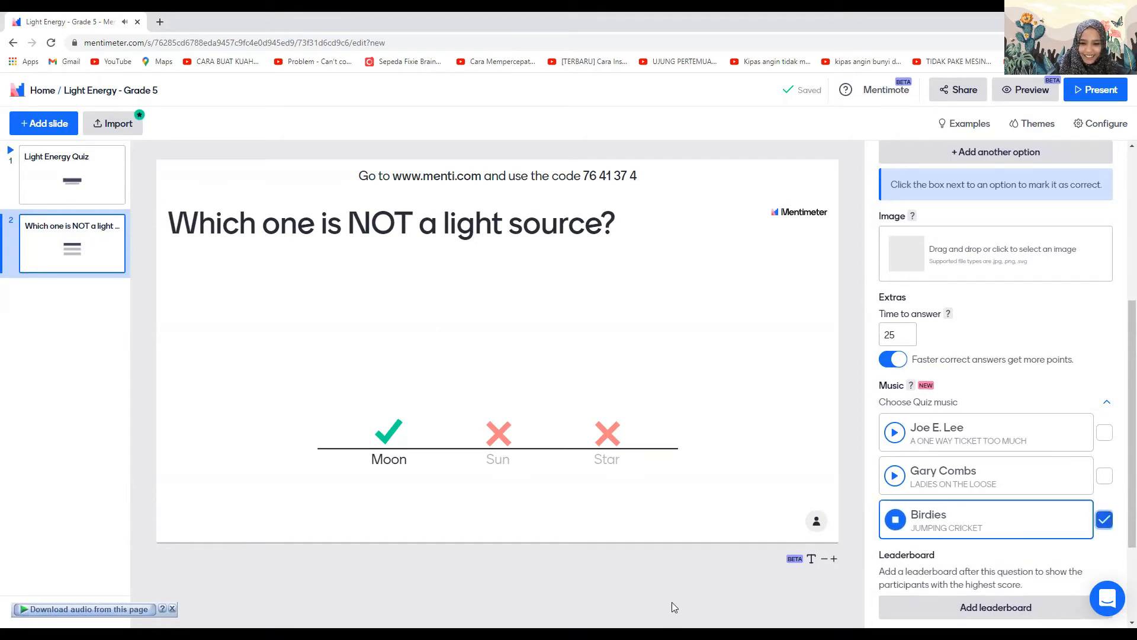
Add a leaderboard after the "Which one is NOT a light source?" question and view its slide
scroll(849, 568, down, 2)
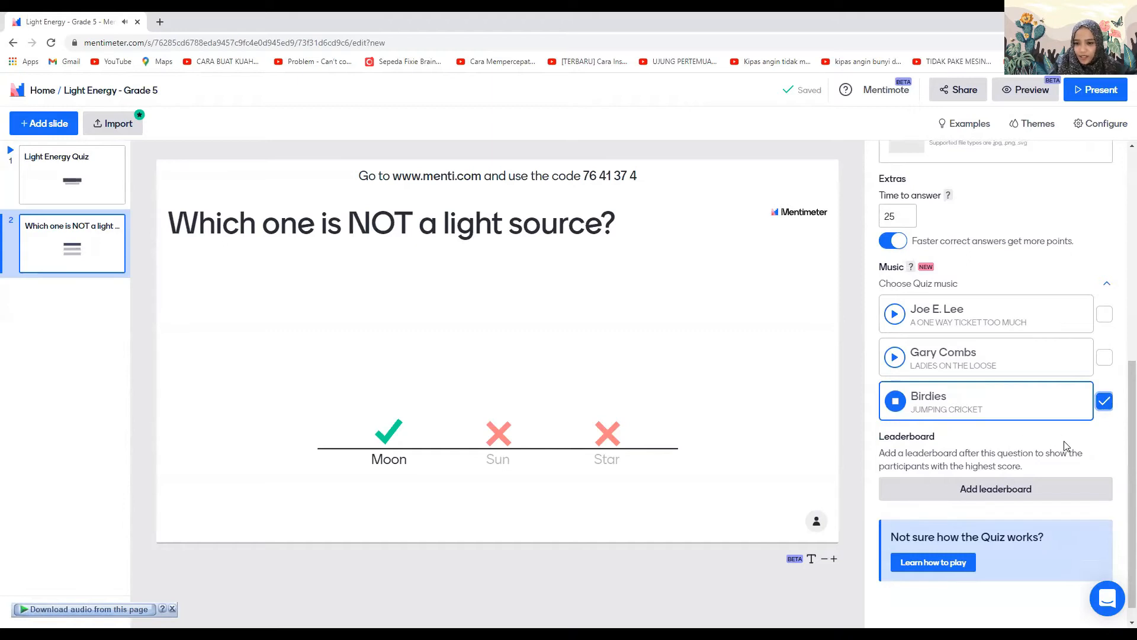
click(1005, 501)
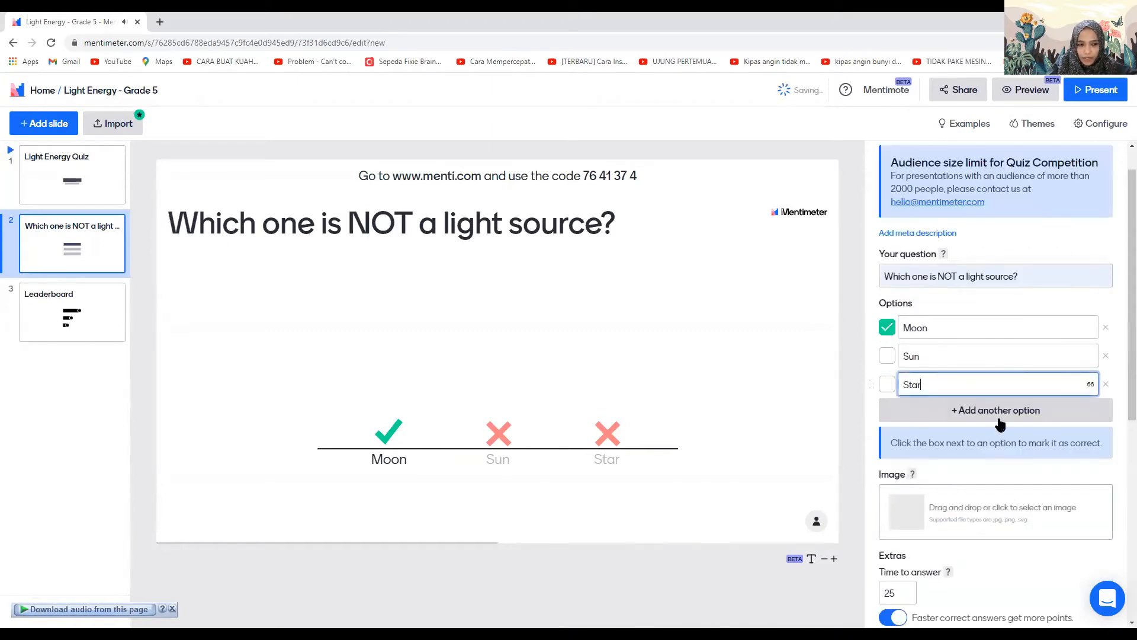
scroll(897, 447, down, 6)
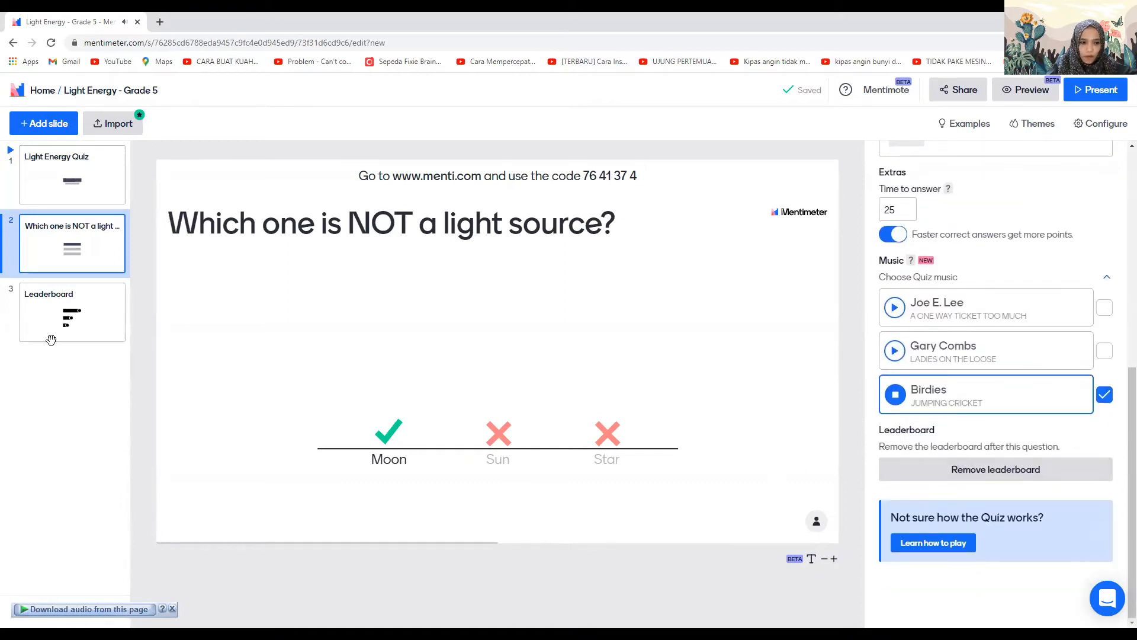
click(54, 248)
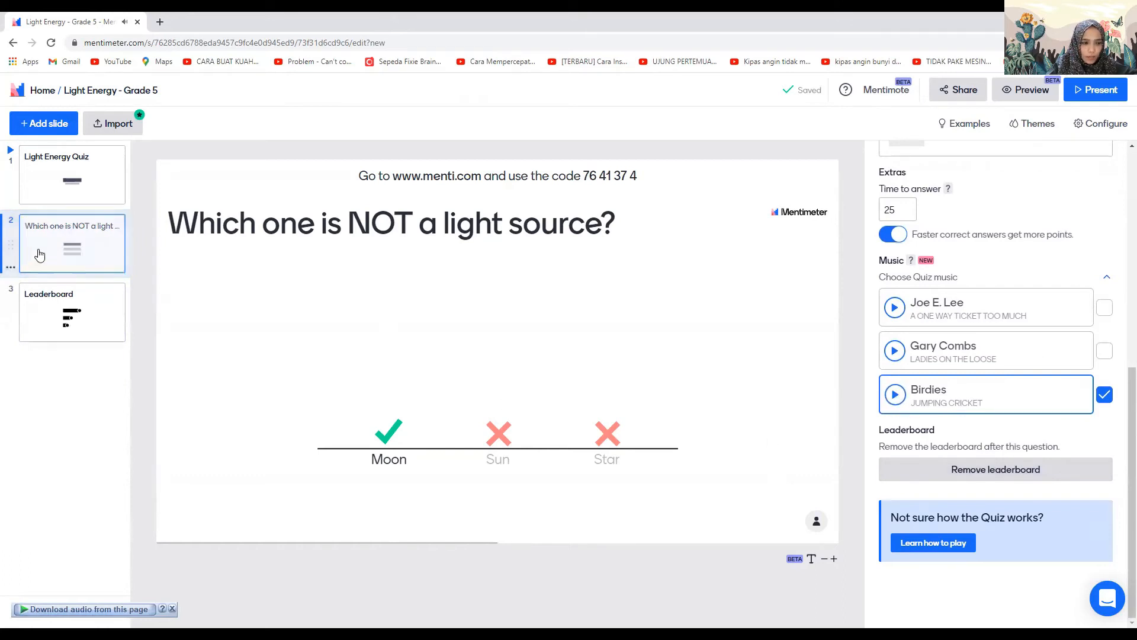
click(100, 314)
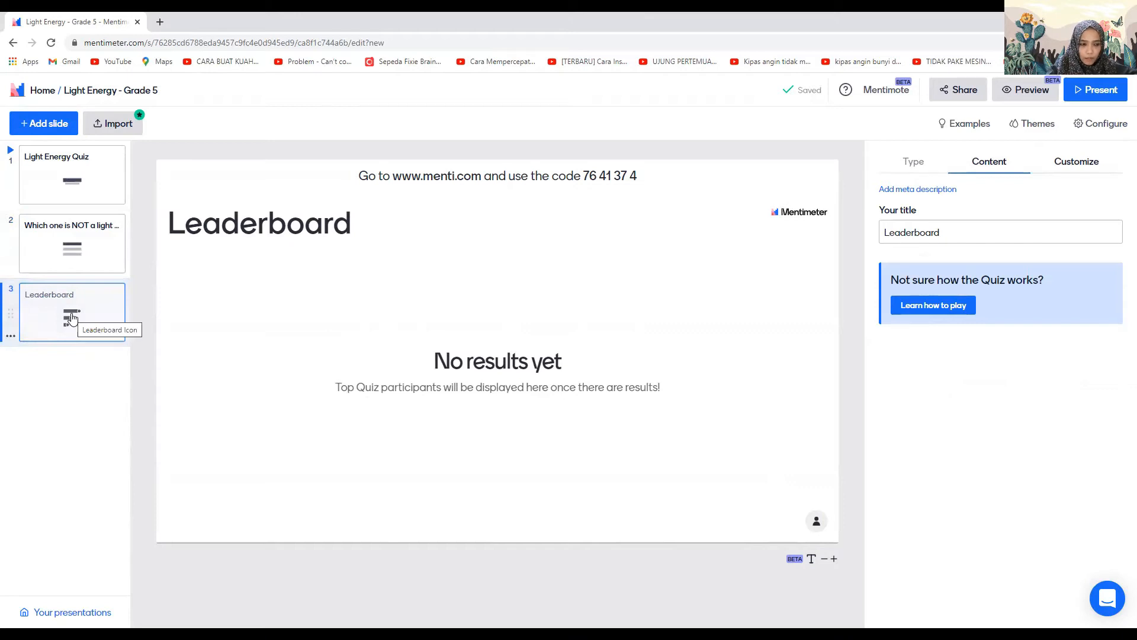
click(40, 249)
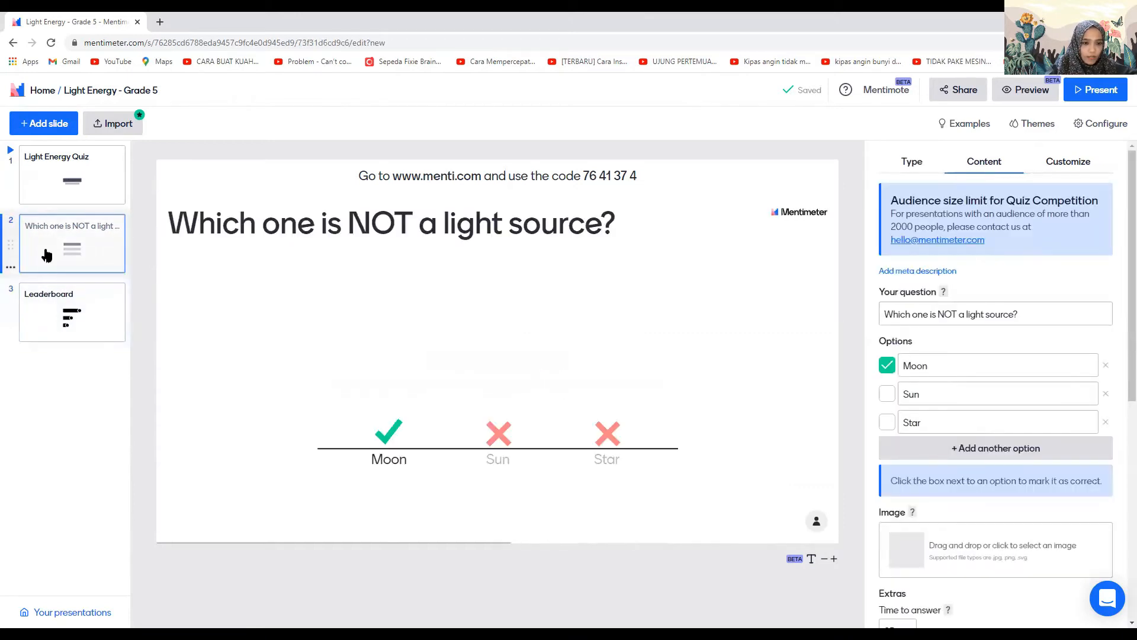
click(73, 323)
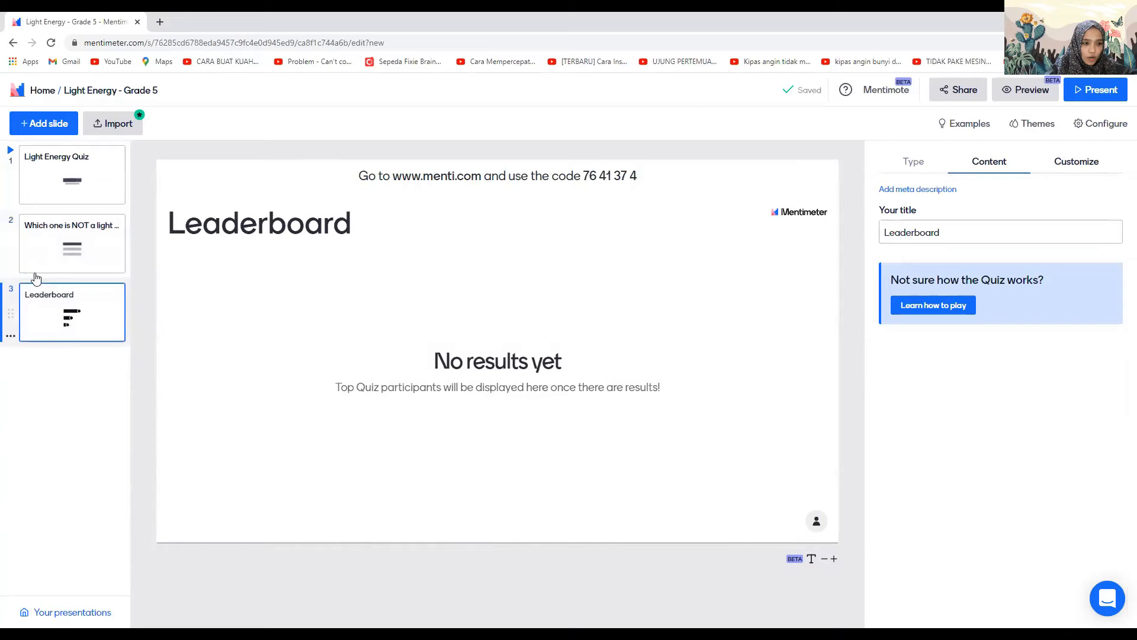
Duplicate the light source question slide and change the copy to the quiz type with typed answers
click(11, 267)
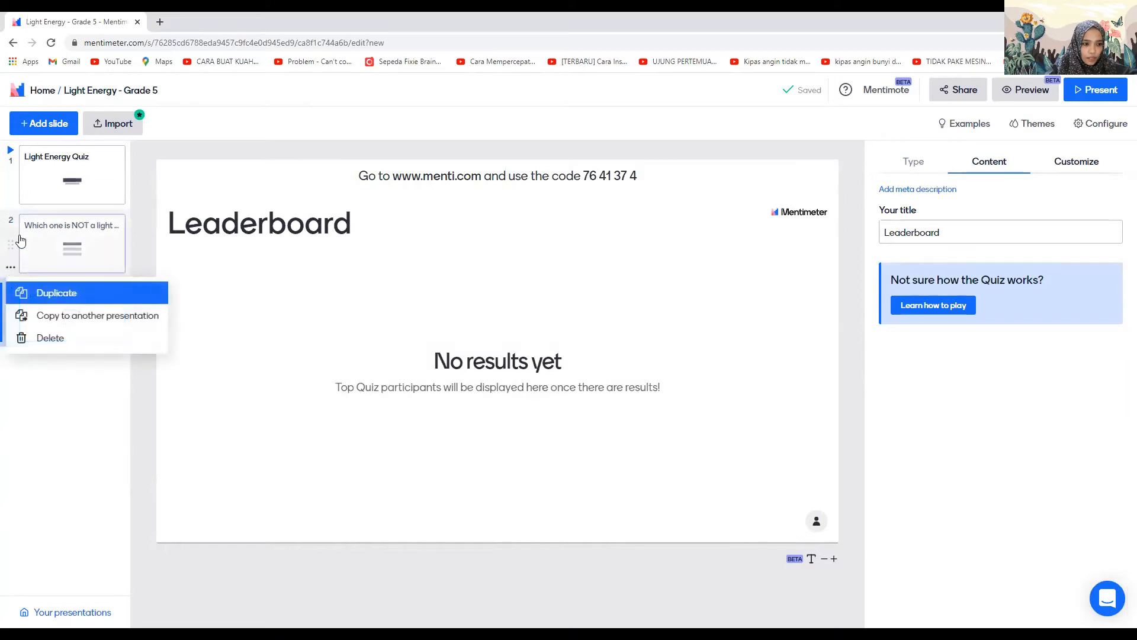
click(52, 294)
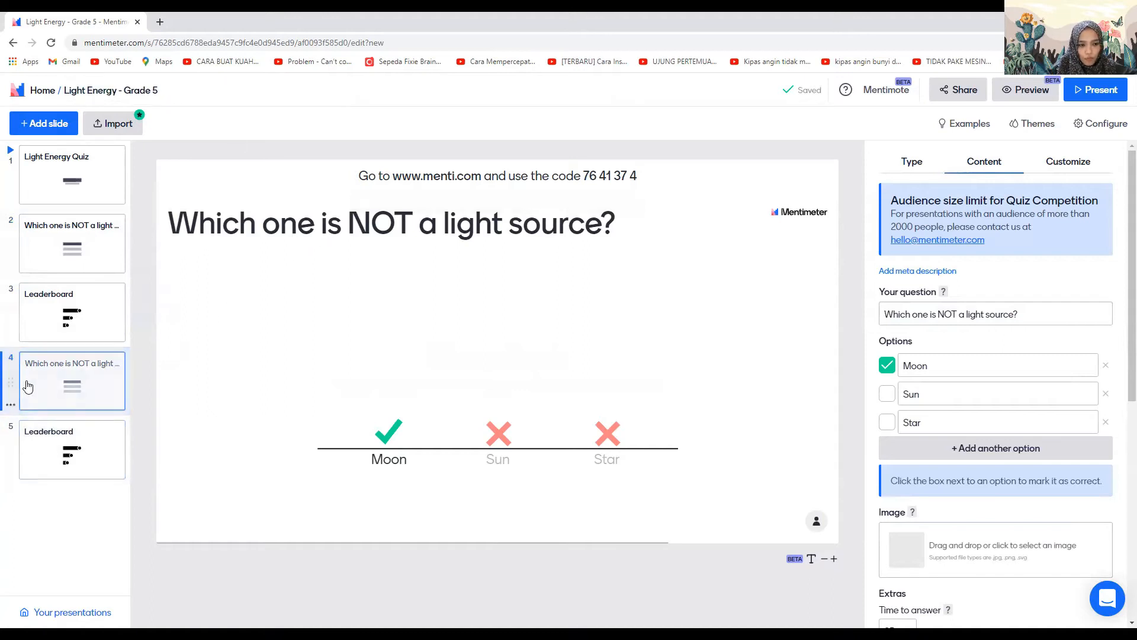
click(918, 171)
click(1000, 364)
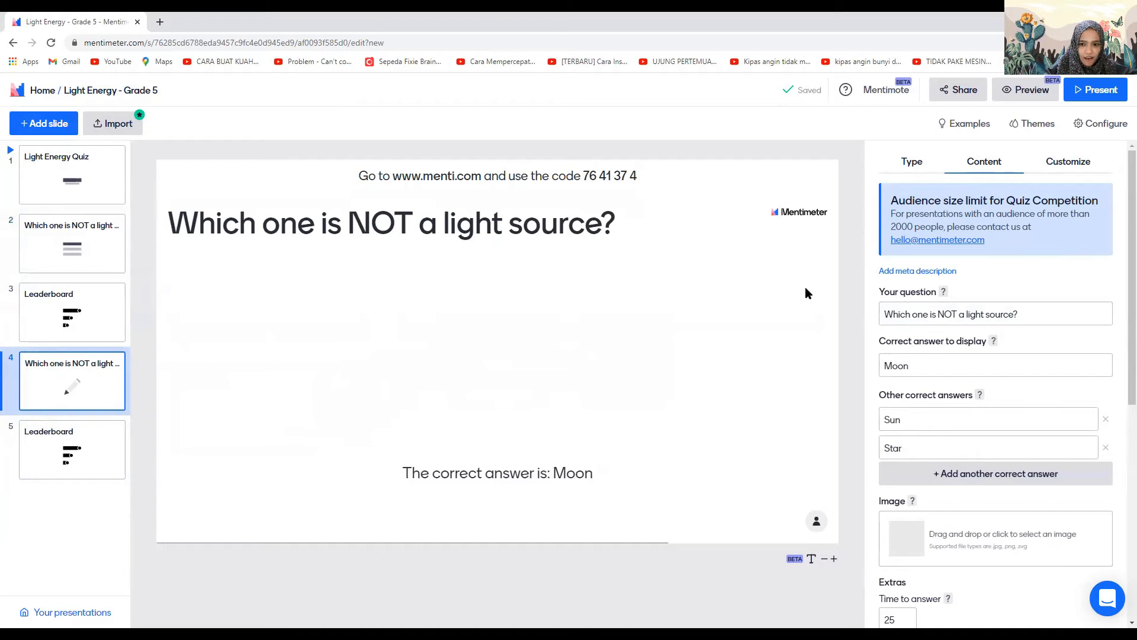
Clear the displayed correct answer on the fourth slide and remove the other correct answers Sun and Star
drag(1036, 315, 833, 318)
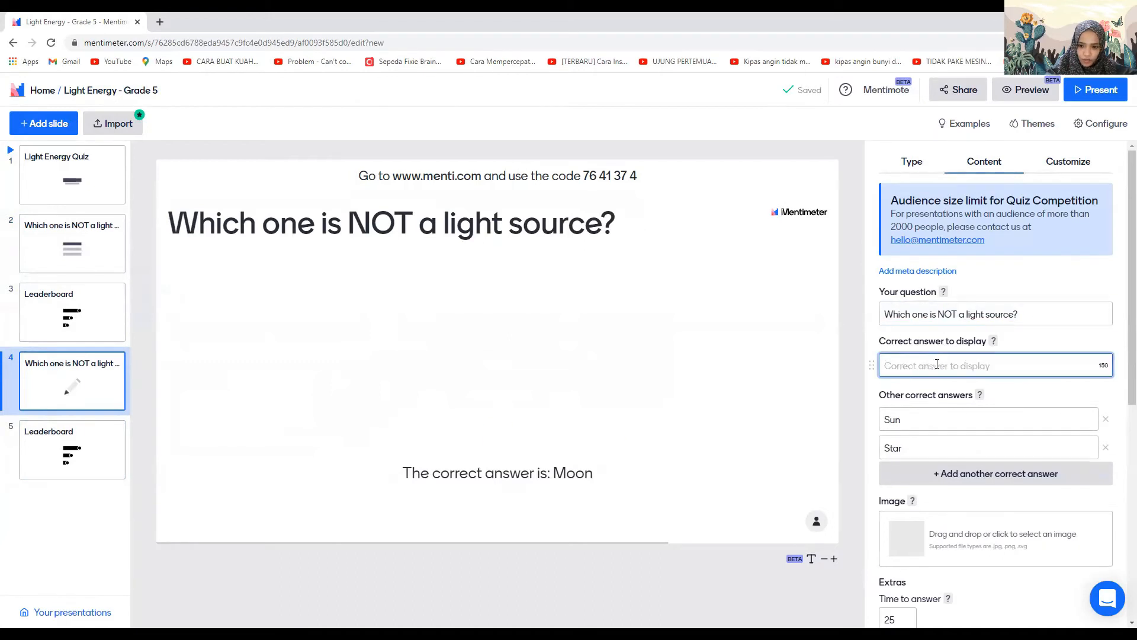
click(1106, 416)
click(1106, 419)
Replace the fourth slide's question with "Objects that give off their own light are called ...."
drag(1036, 309, 868, 319)
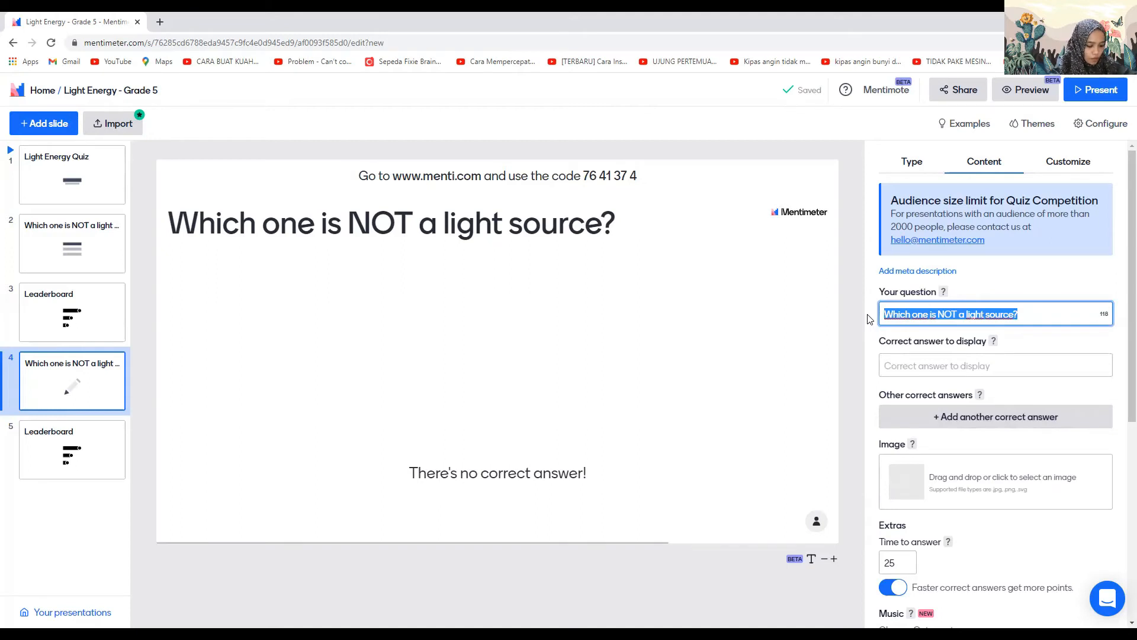
text(Obbje)
key(BackSpace)
key(BackSpace)
key(BackSpace)
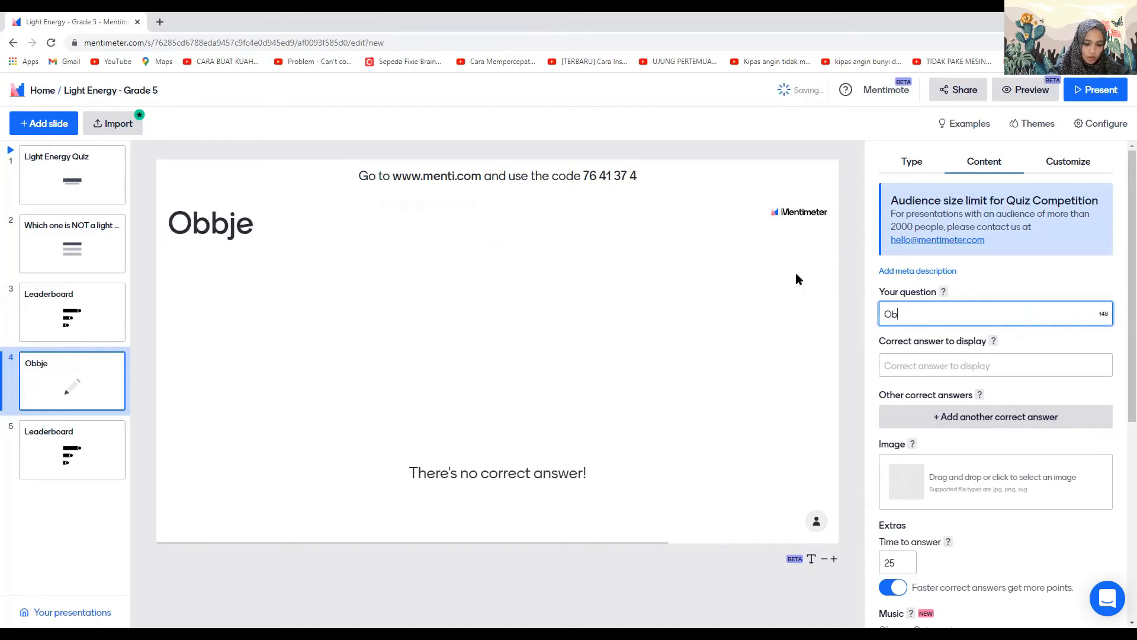
text(jects that give off light)
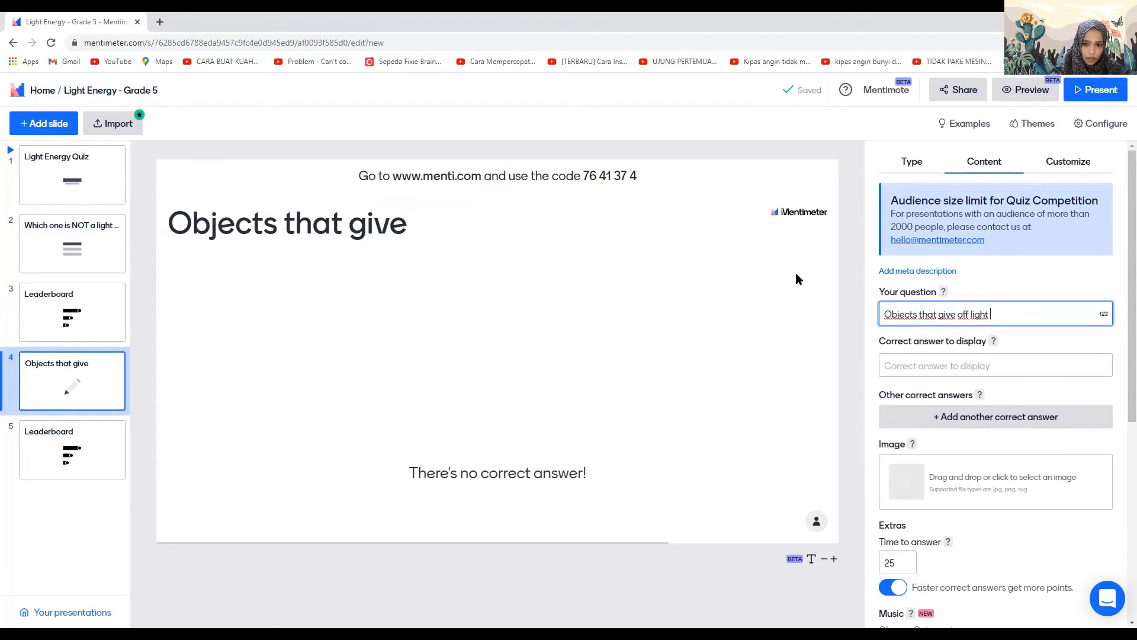
key(BackSpace)
key(BackSpace)
key(BackSpace)
key(BackSpace)
key(BackSpace)
key(BackSpace)
text(their own light is)
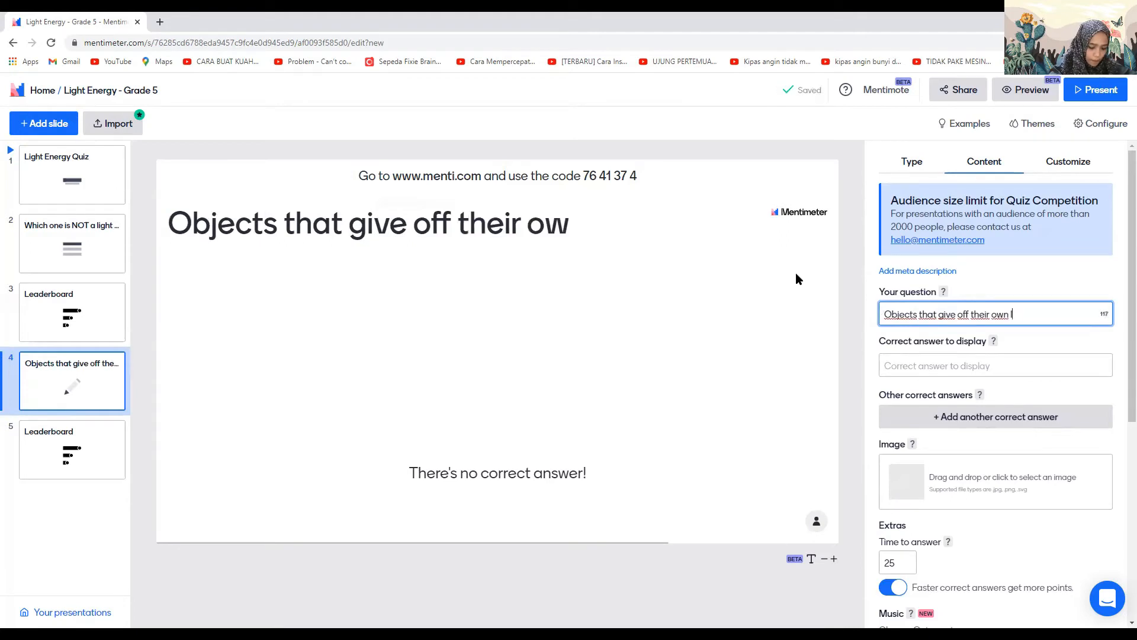
key(BackSpace)
key(BackSpace)
text(are called ....)
Enter "light sources" as the correct answer to display for the fourth slide
click(941, 367)
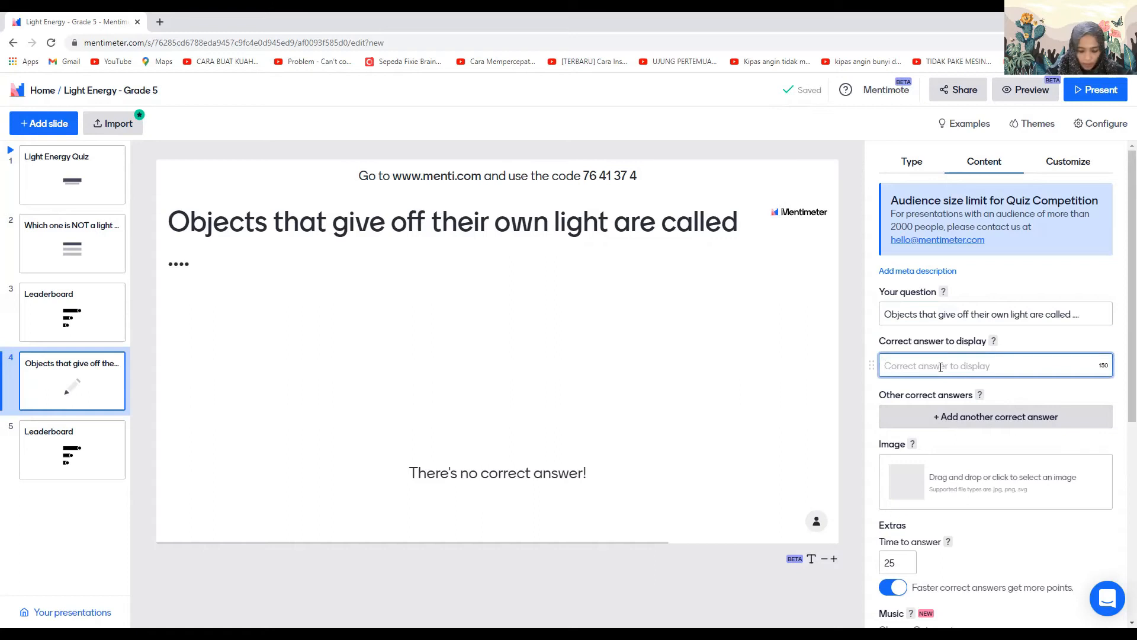
text(light )
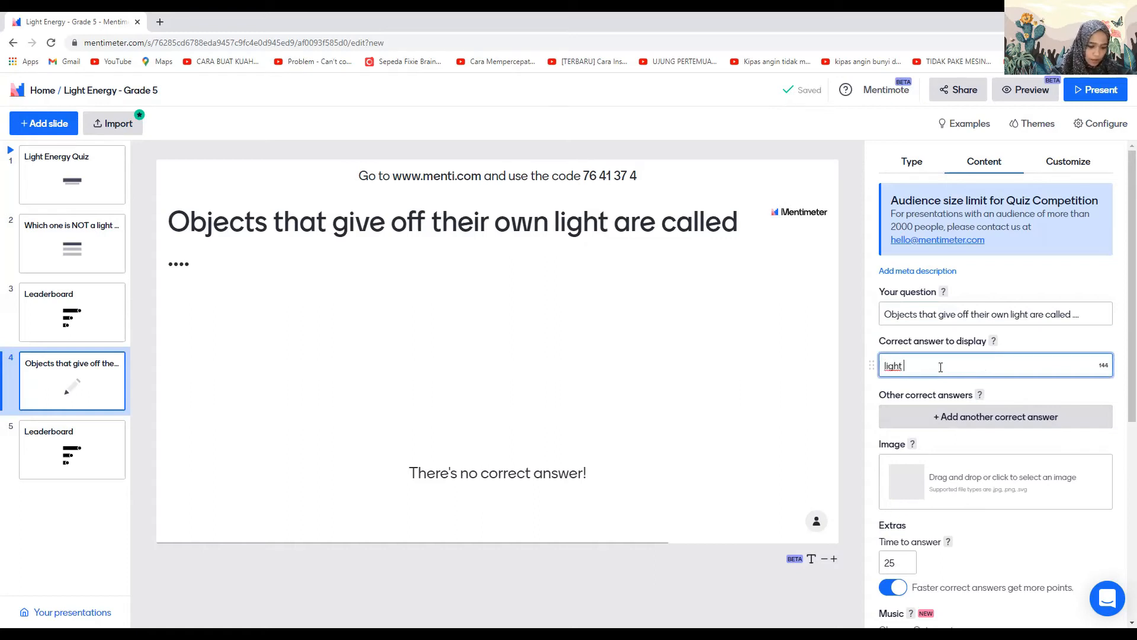
text(sources)
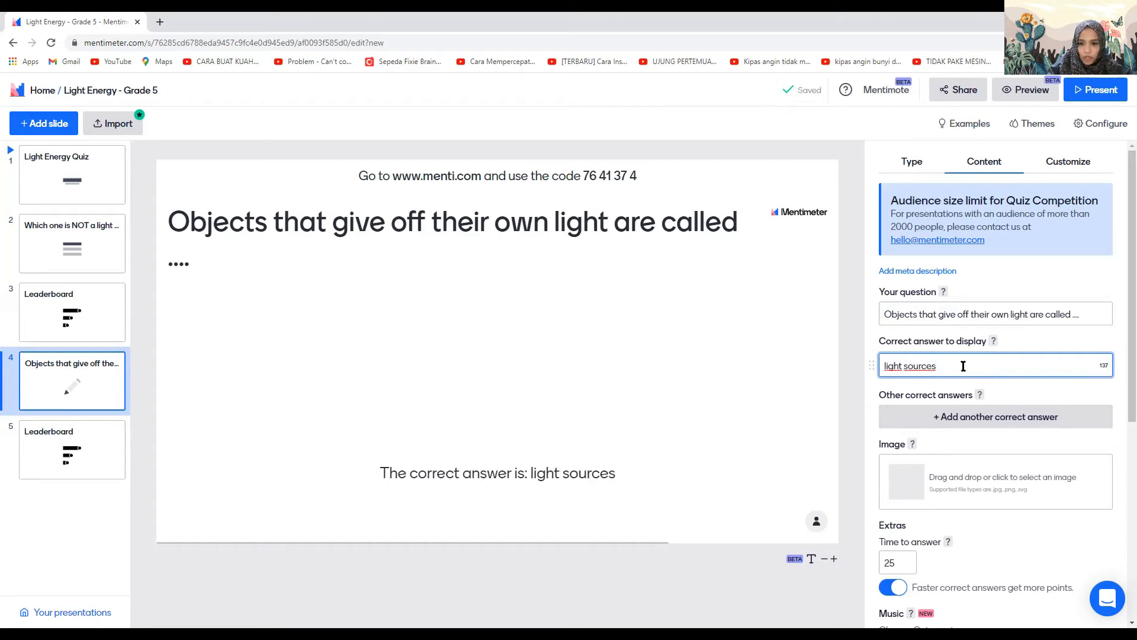
Add "light source" and "sources of light" as other correct answers on the fourth slide
click(1005, 424)
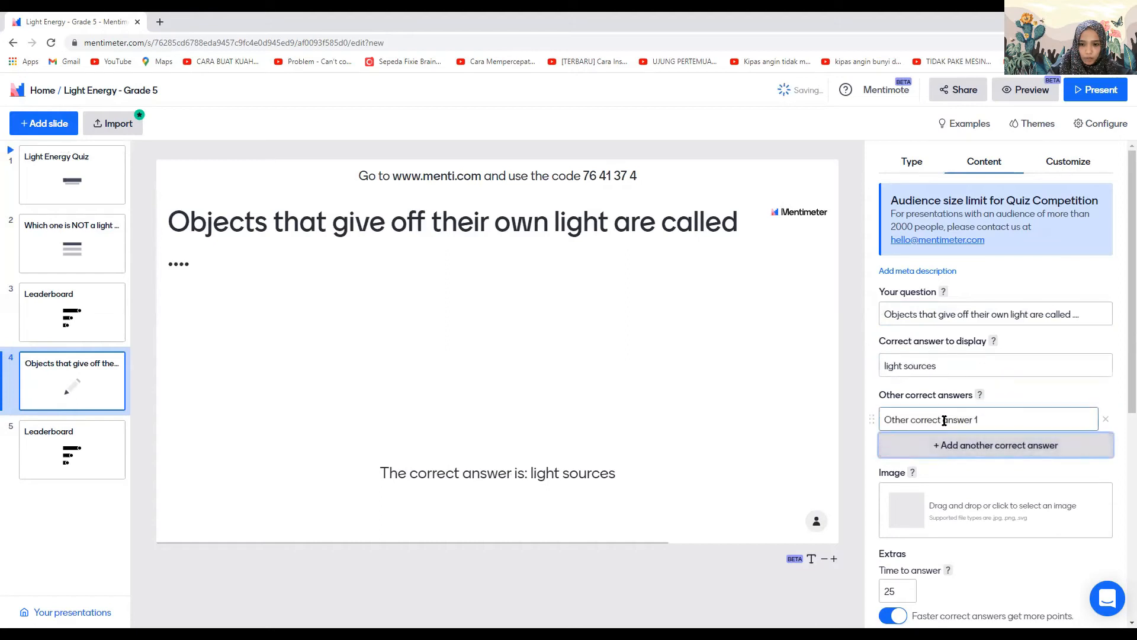
click(985, 419)
text(light source)
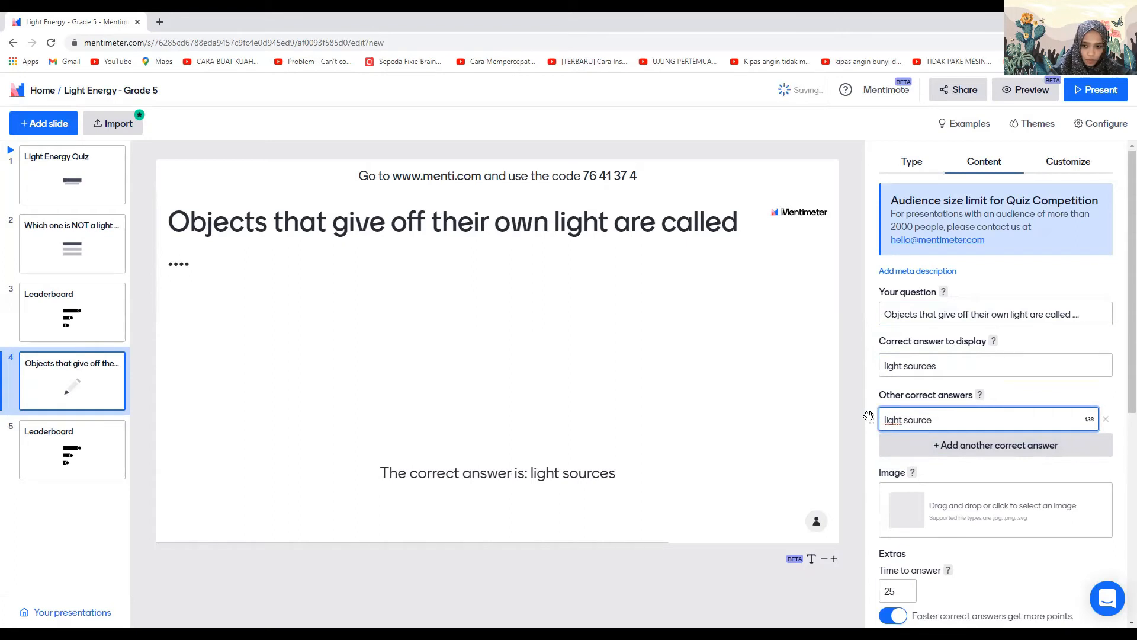
click(977, 449)
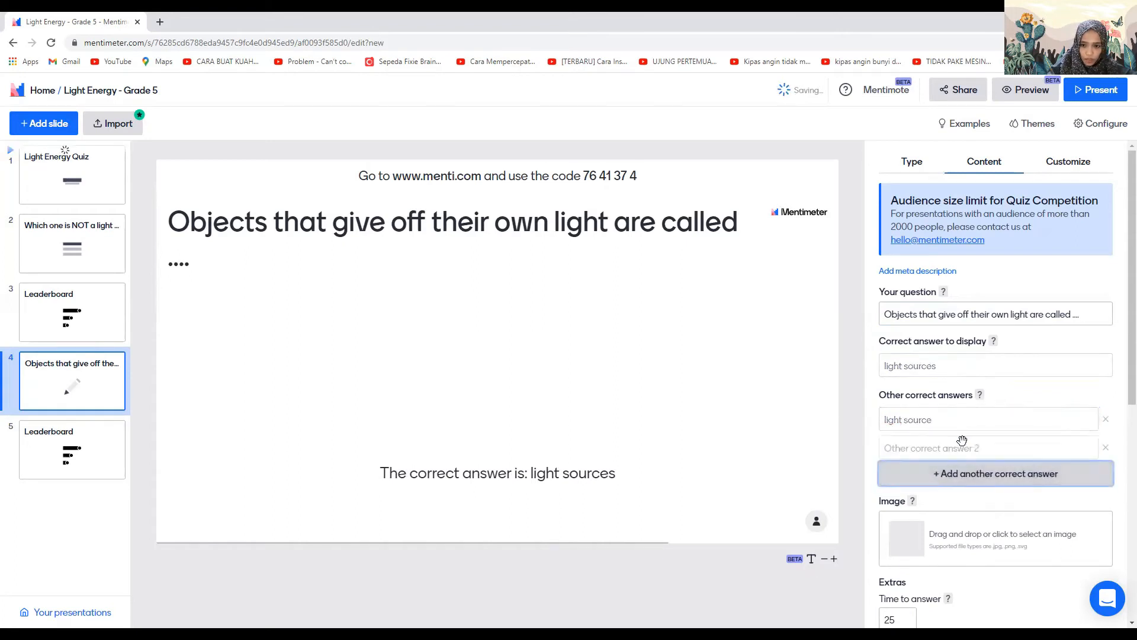
click(915, 451)
text(s)
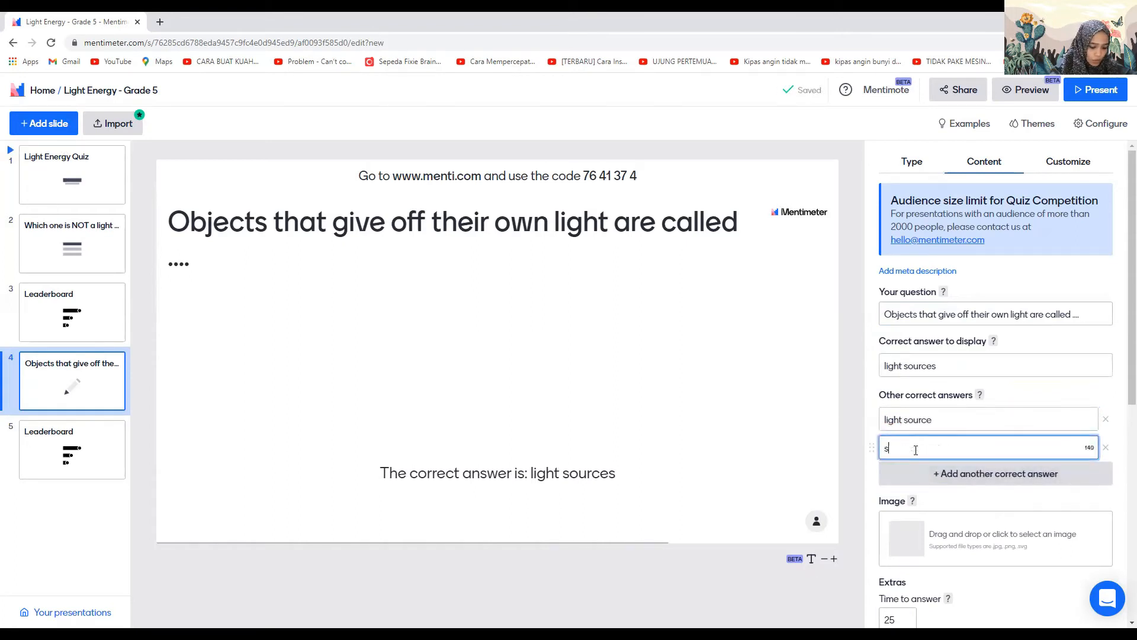
text(ources of light)
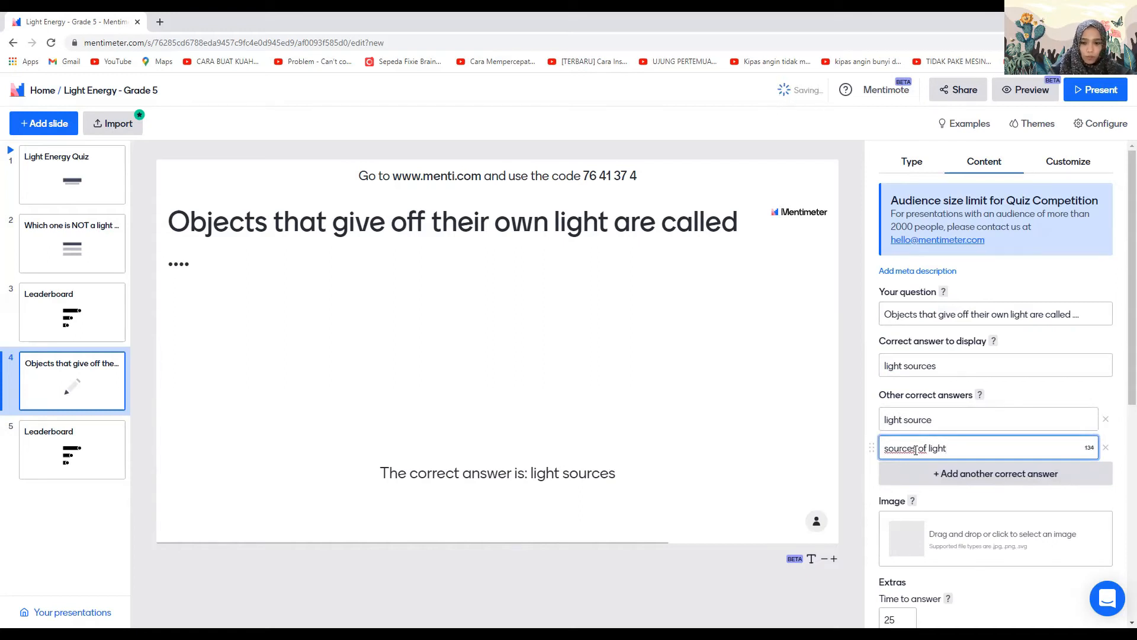
click(1112, 401)
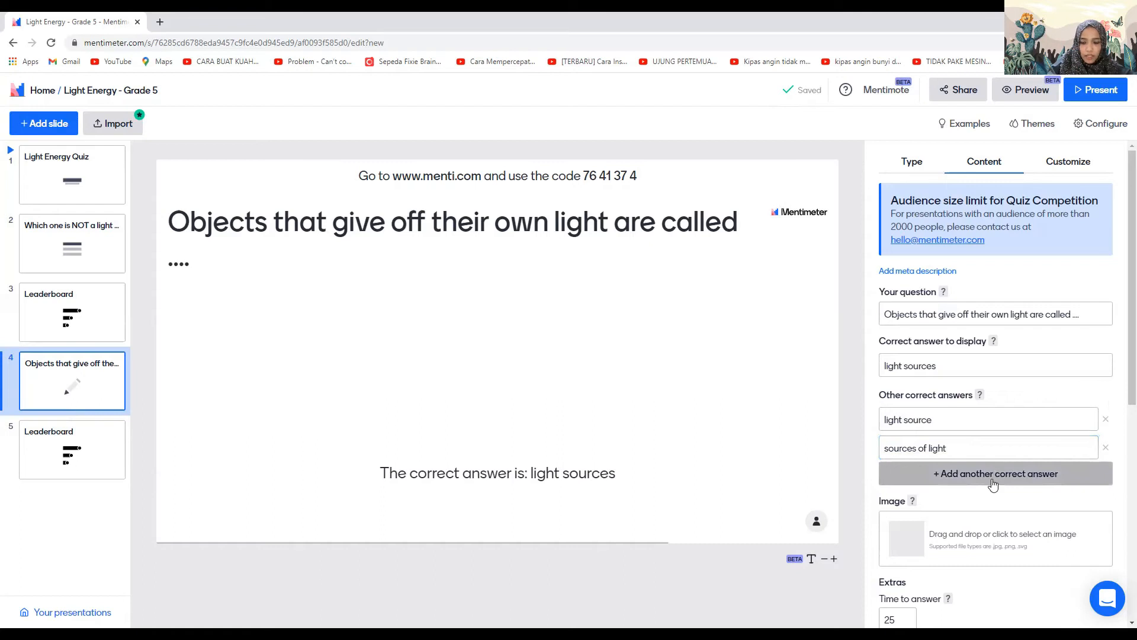
Search Google Images for "light sources" in a new browser tab
scroll(994, 484, down, 3)
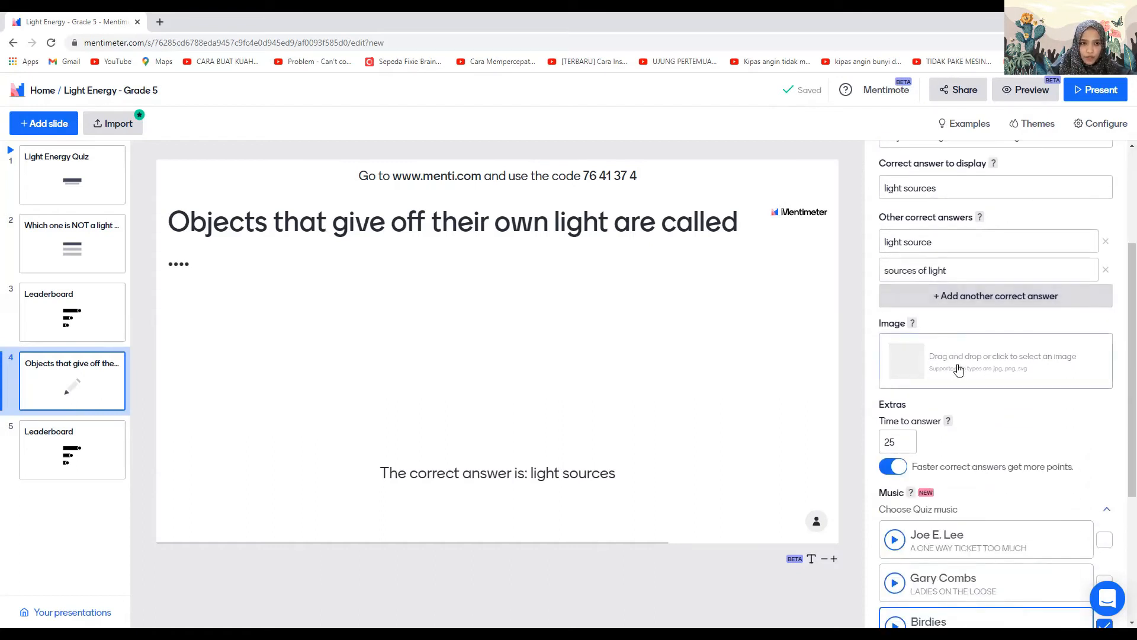
click(160, 22)
click(436, 280)
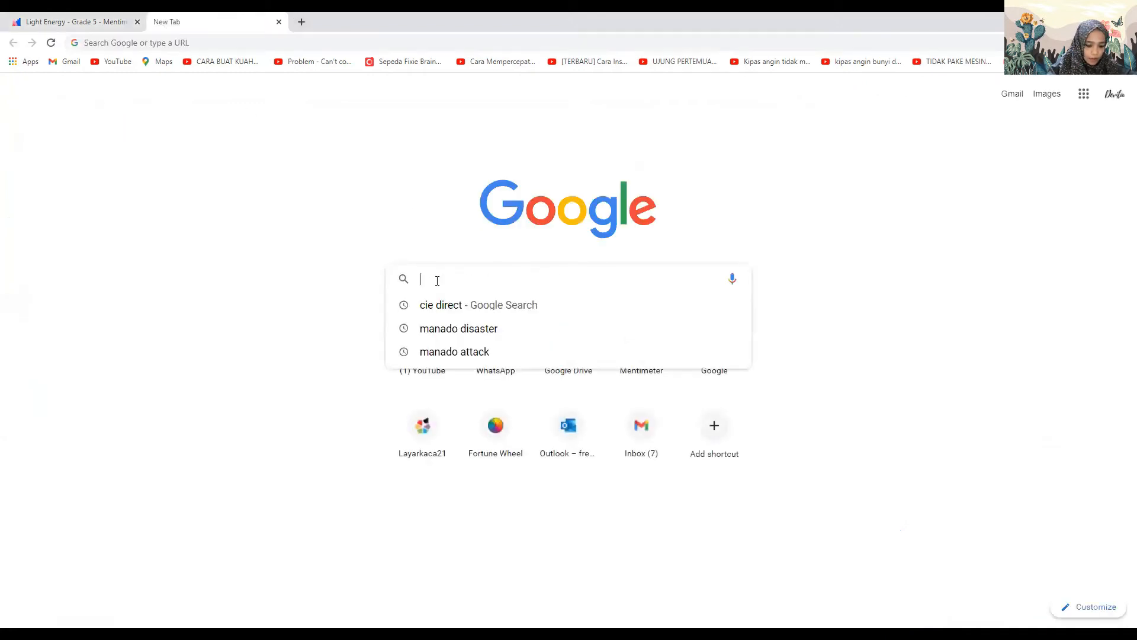
text(light sources)
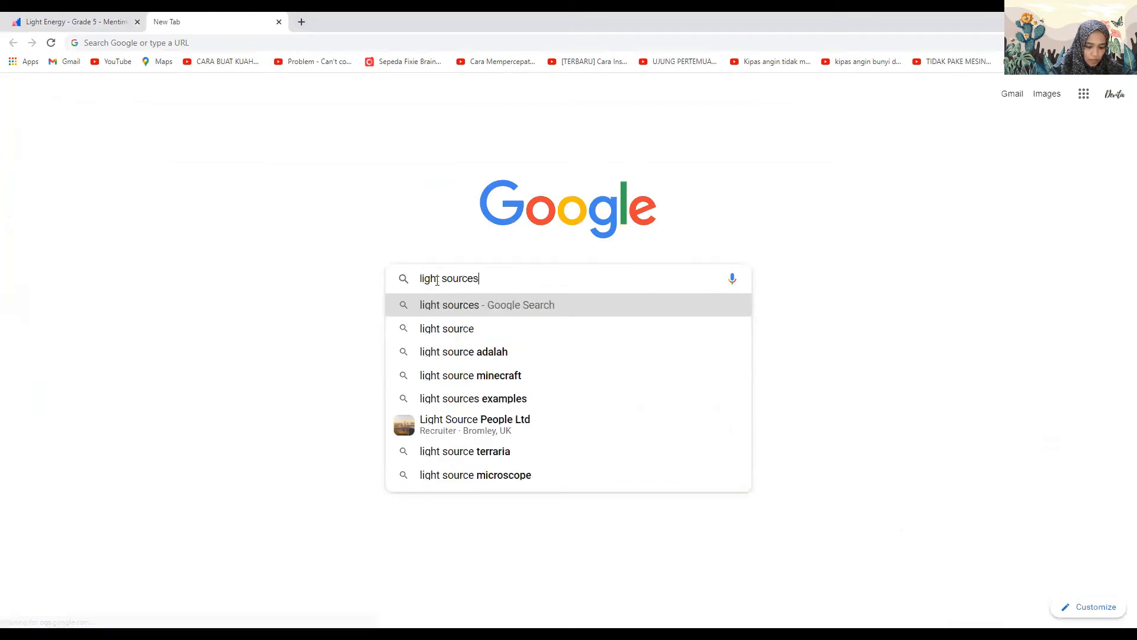
key(Return)
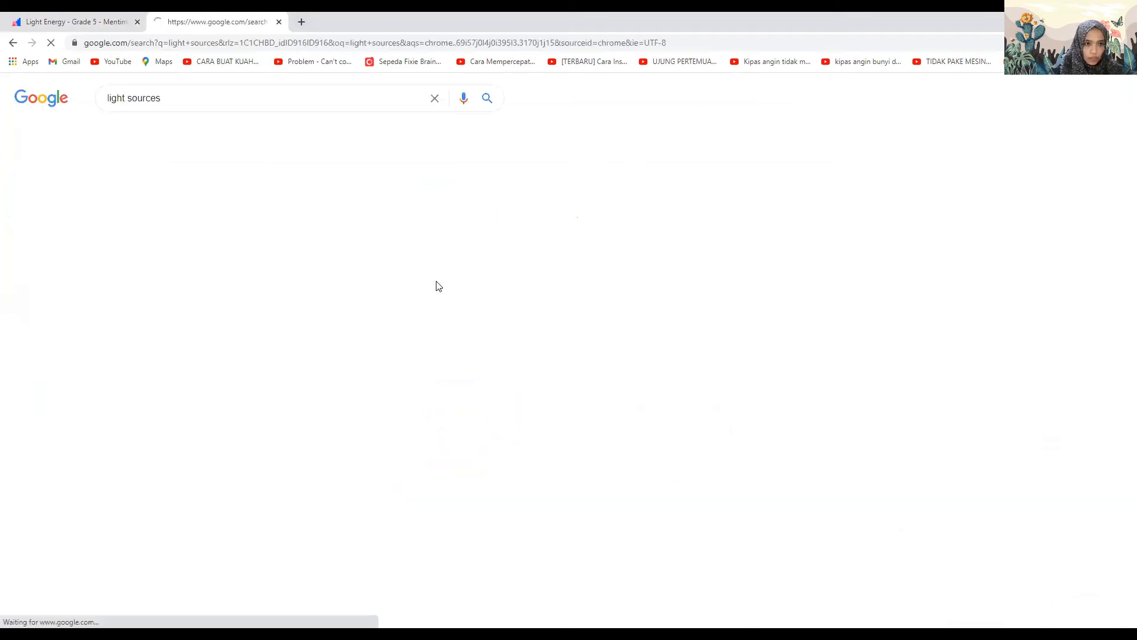
click(167, 133)
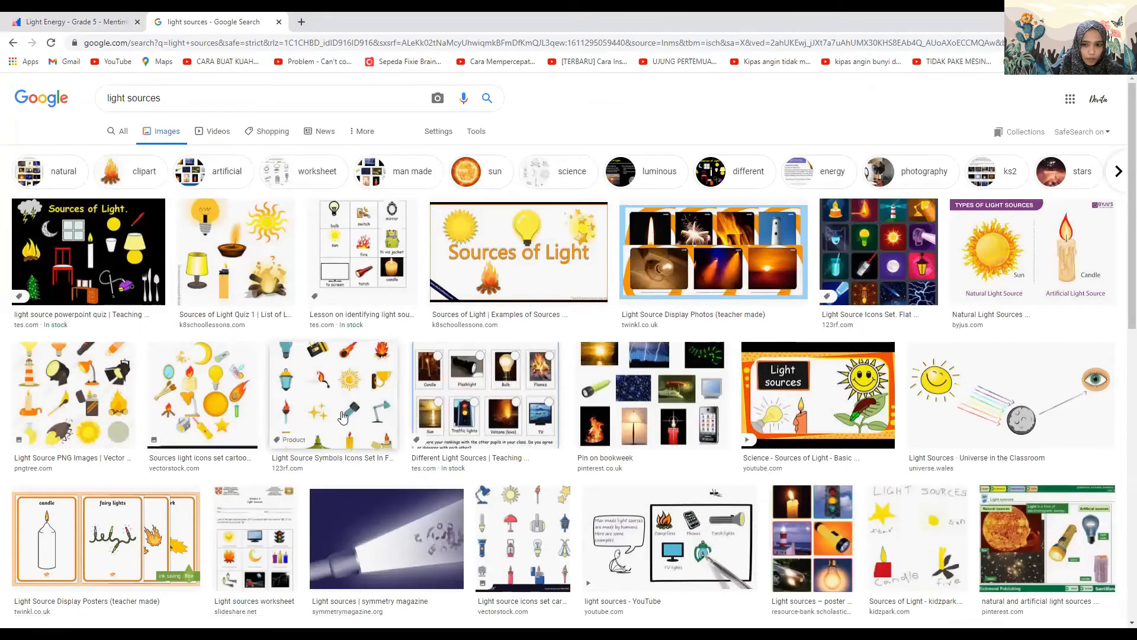
Save the flashlight beam image from the results to the Desktop as a JPEG named "download"
scroll(211, 403, down, 2)
scroll(211, 403, down, 2)
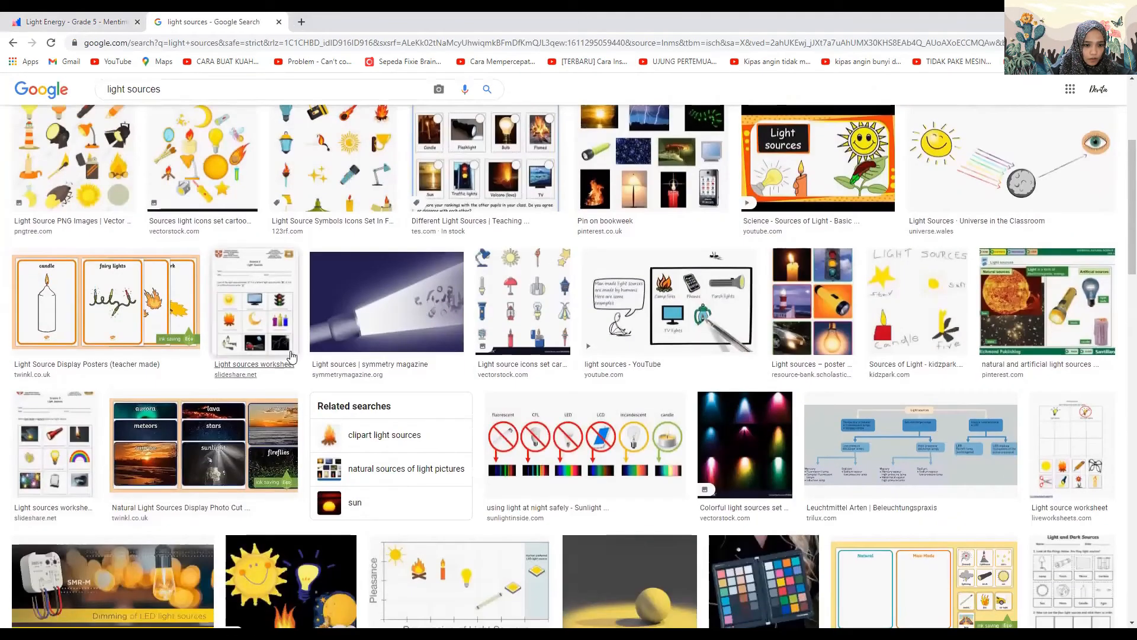
right_click(376, 305)
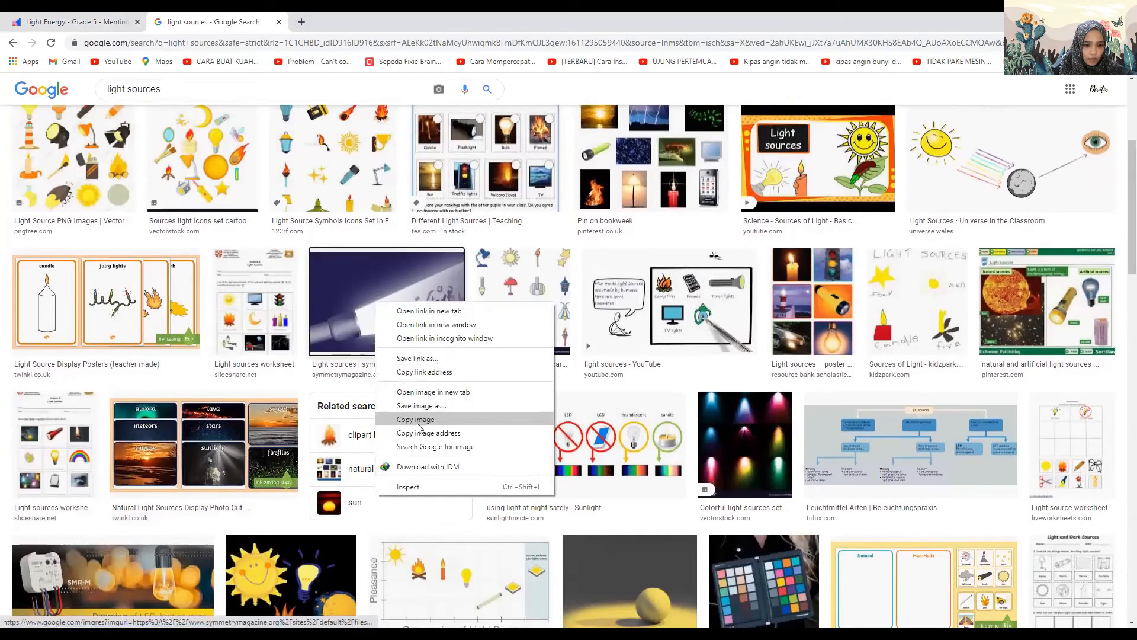
click(421, 406)
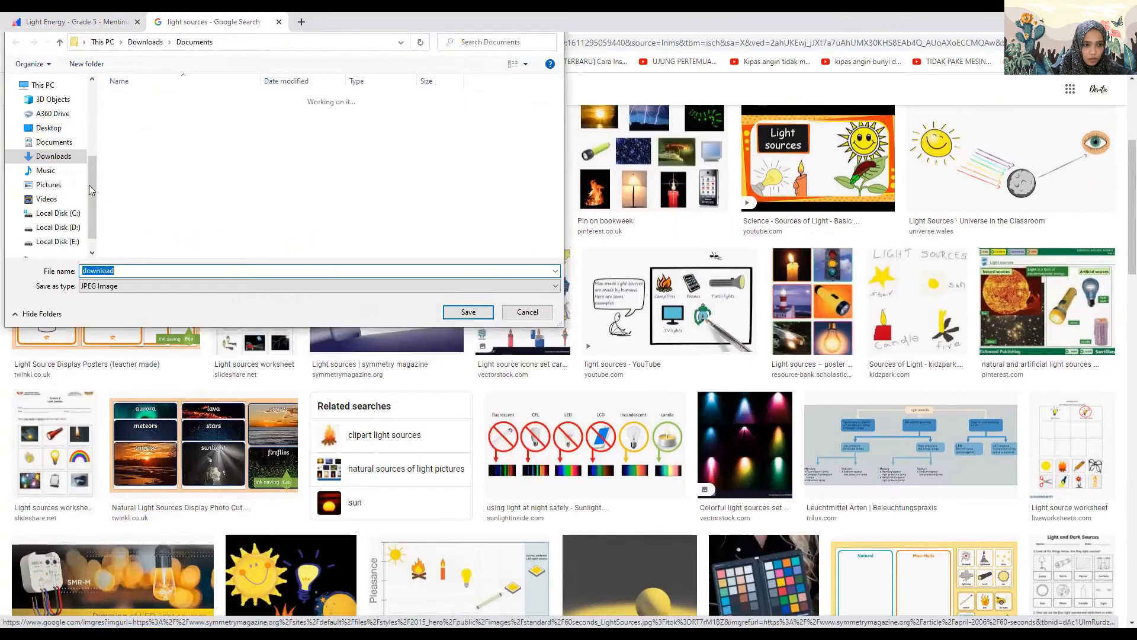
click(57, 128)
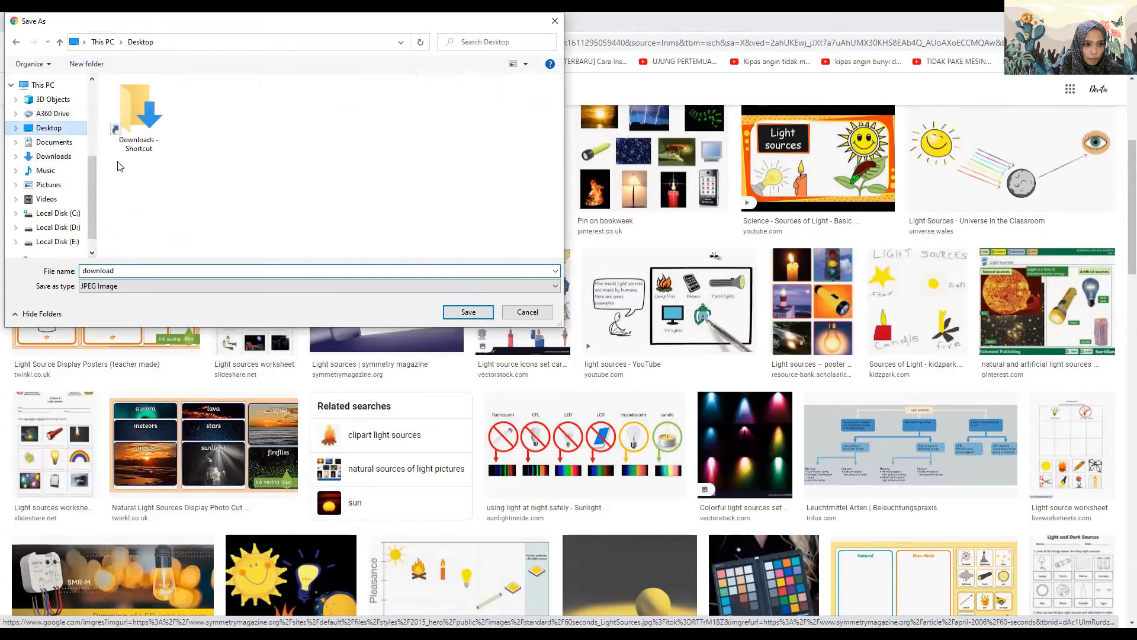
click(468, 312)
Return to the Mentimeter presentation and shrink the browser window so the desktop's image files are accessible beside it
click(65, 23)
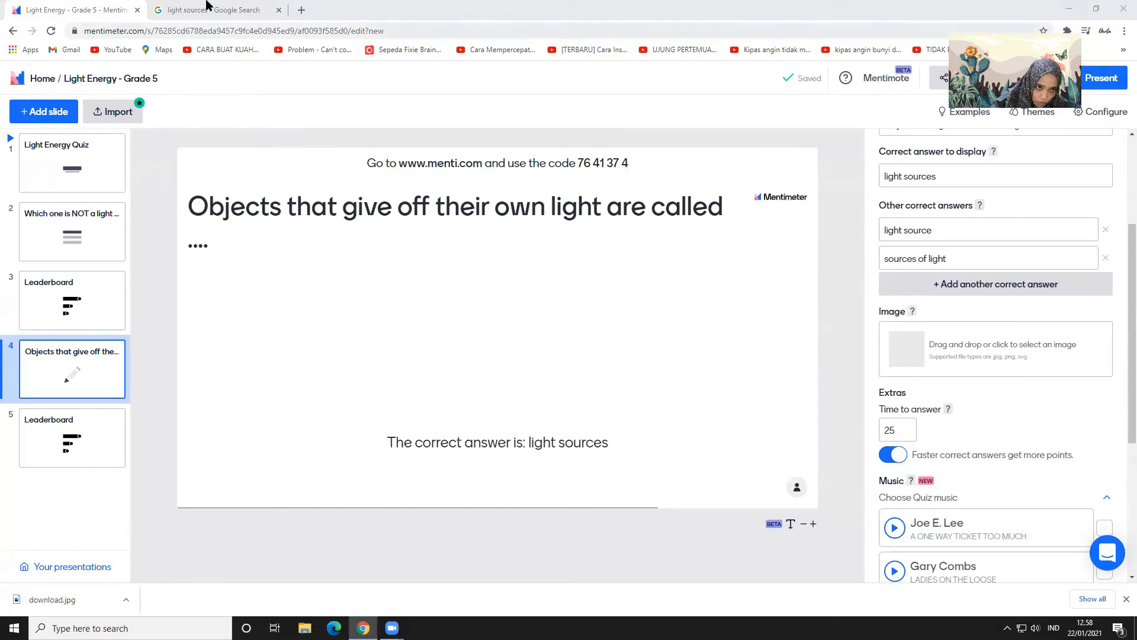
click(1069, 12)
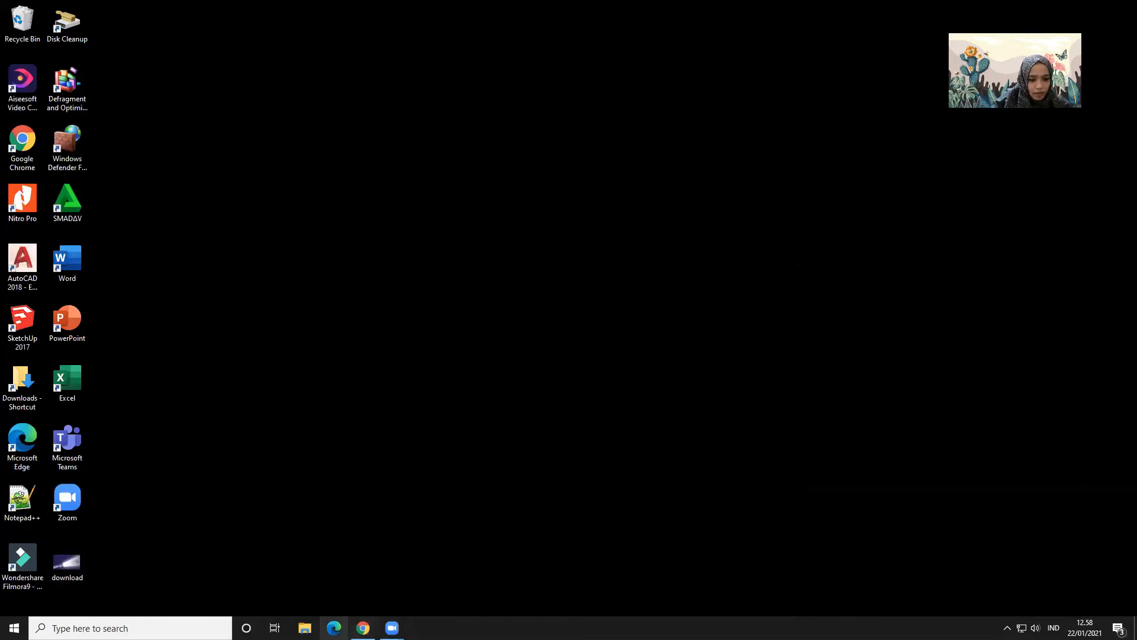
click(363, 627)
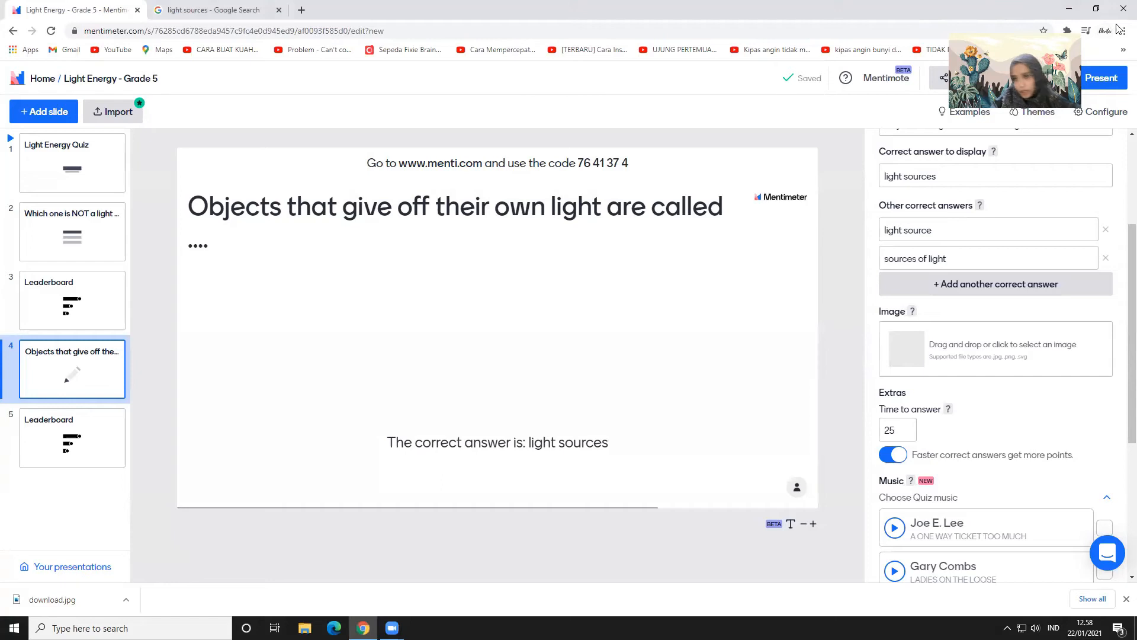
click(1096, 11)
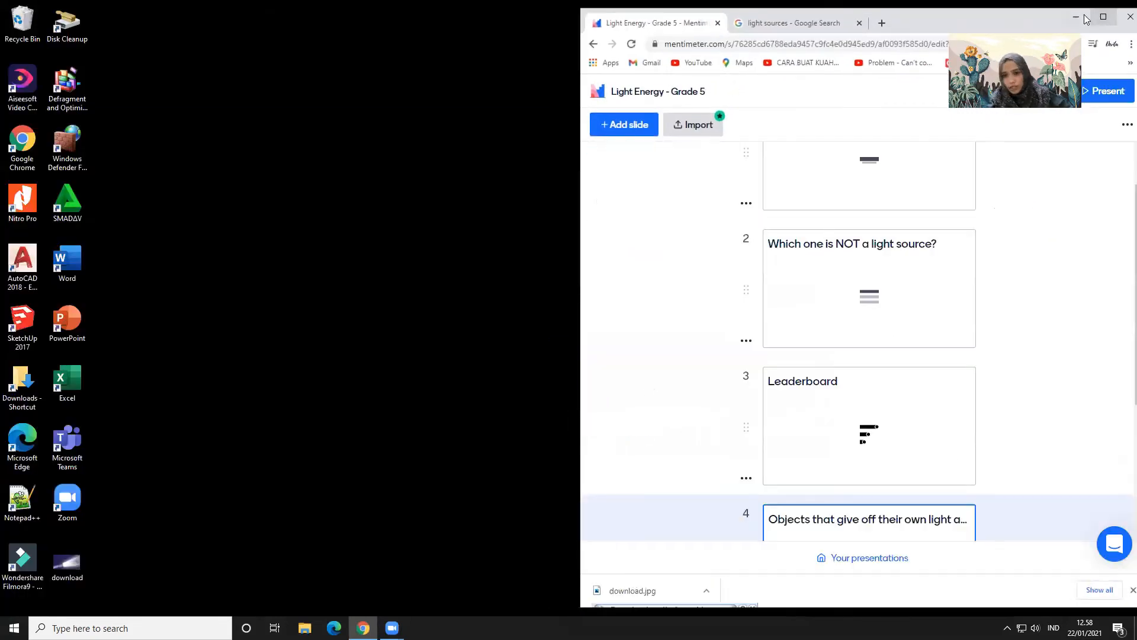
Add the "download" image from the desktop to the fourth slide's question and maximize the browser window again
scroll(859, 460, down, 4)
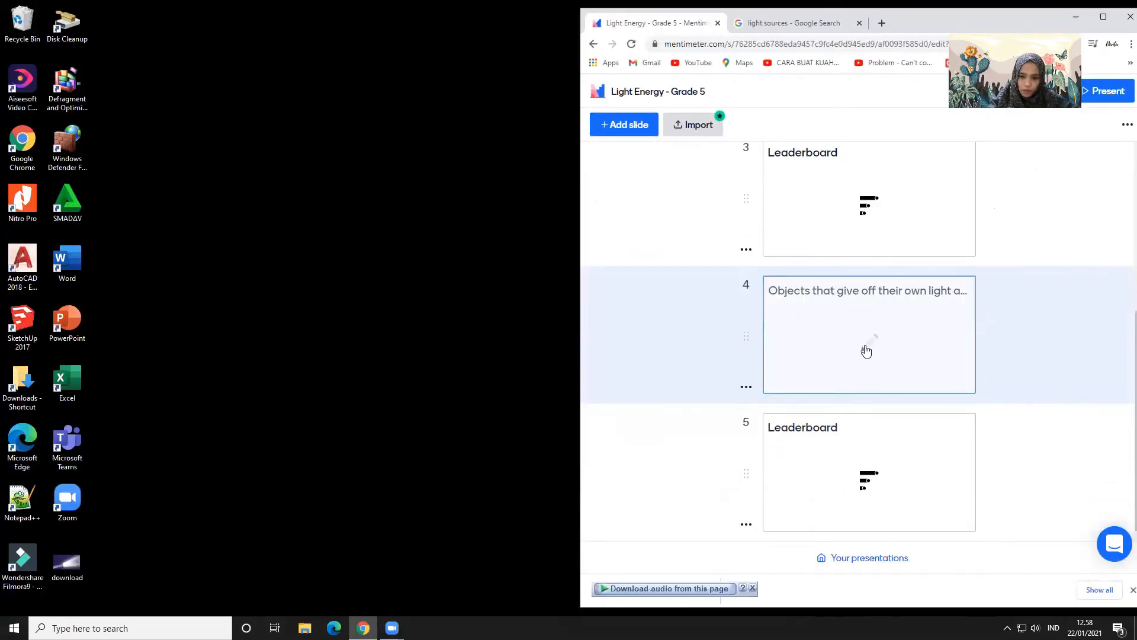
click(866, 347)
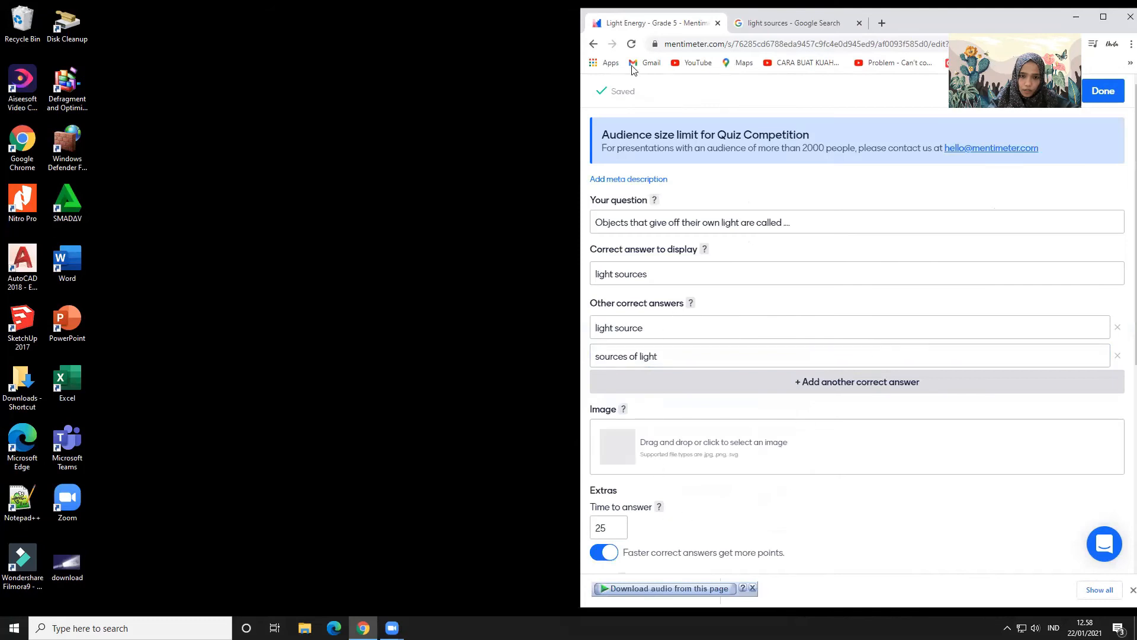
scroll(695, 447, down, 1)
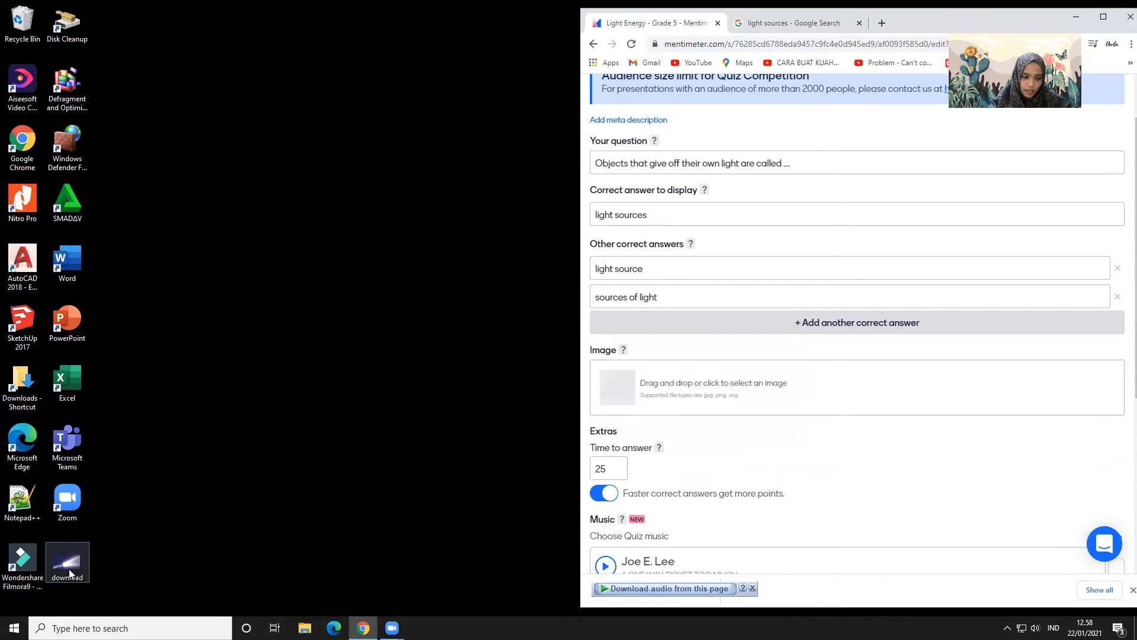
drag(67, 568, 638, 389)
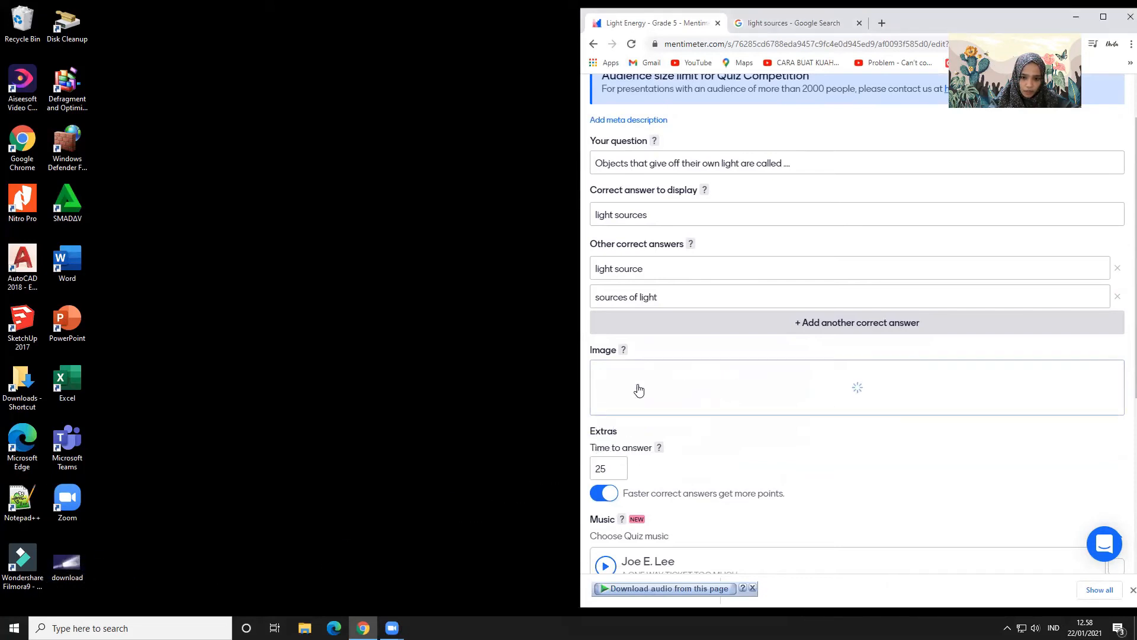
click(1104, 16)
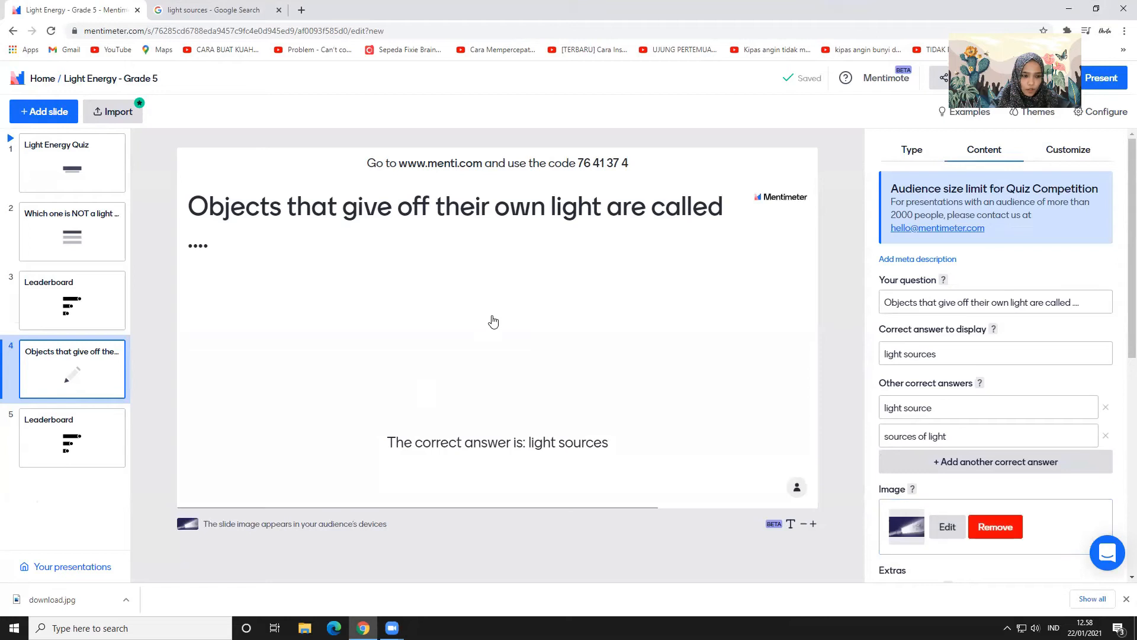
Duplicate the fourth slide and change the copy to a quiz question with selectable answer options
click(81, 328)
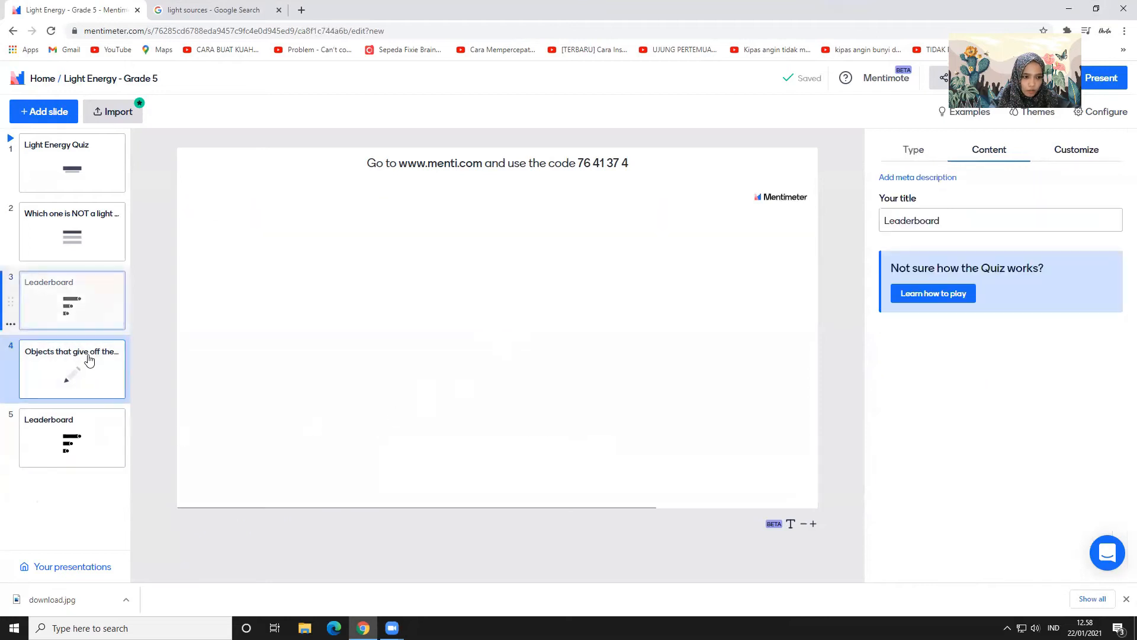
click(90, 372)
click(94, 437)
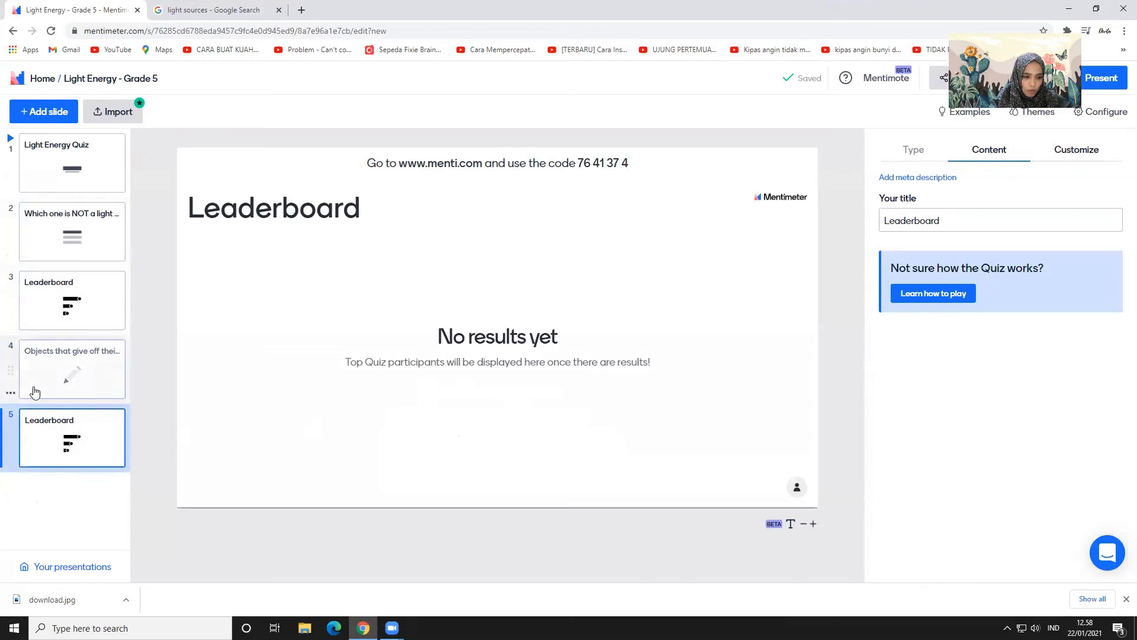
click(93, 375)
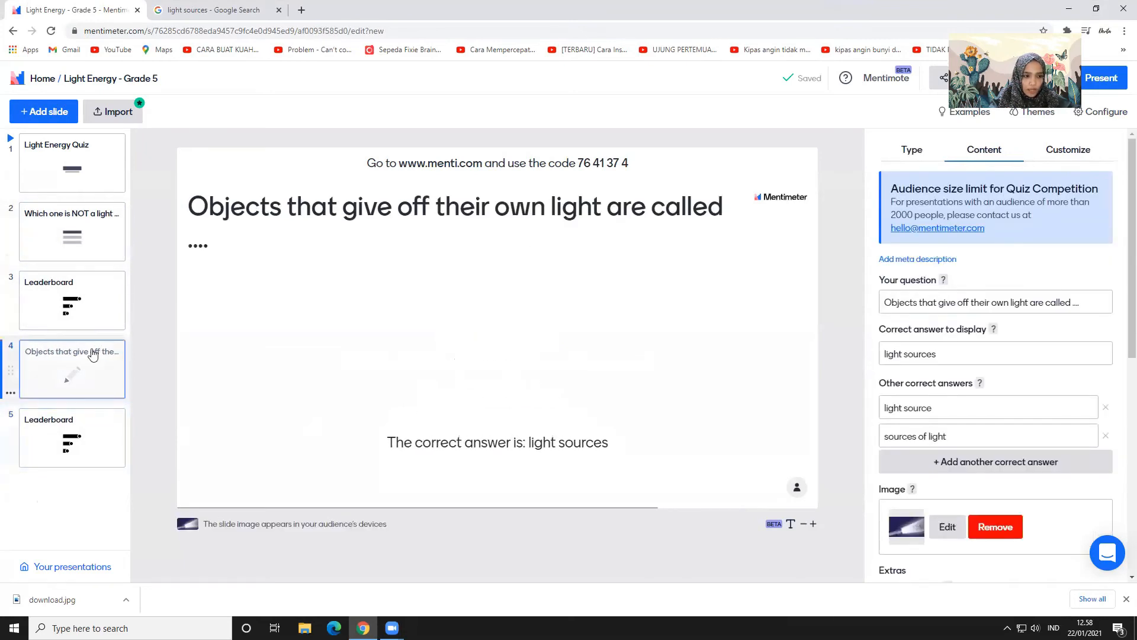
click(11, 395)
click(65, 419)
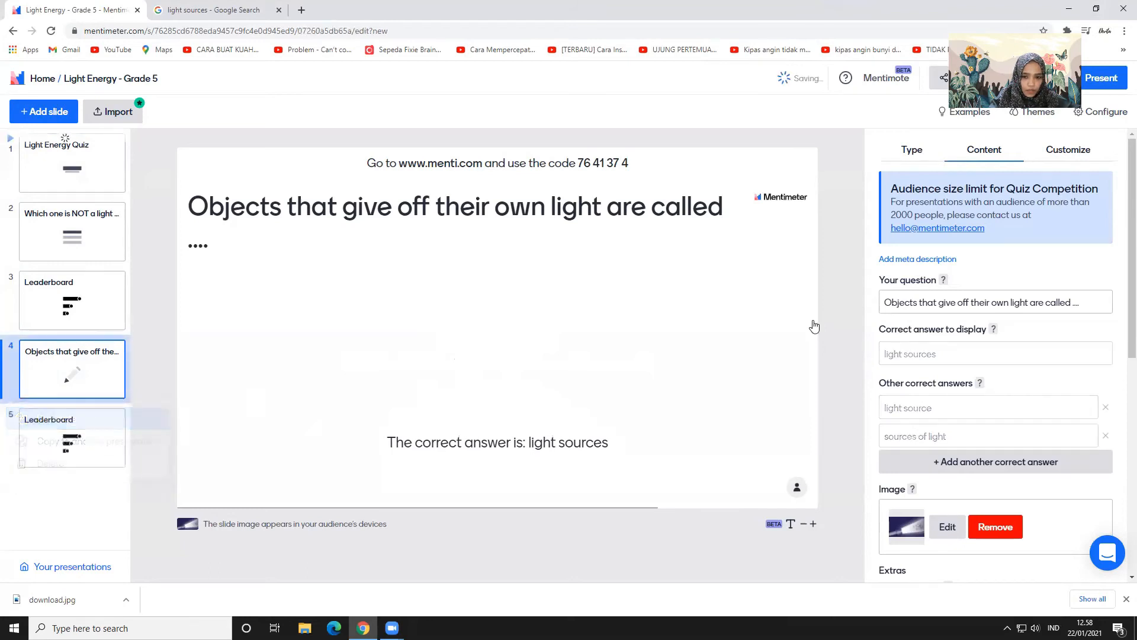
click(915, 353)
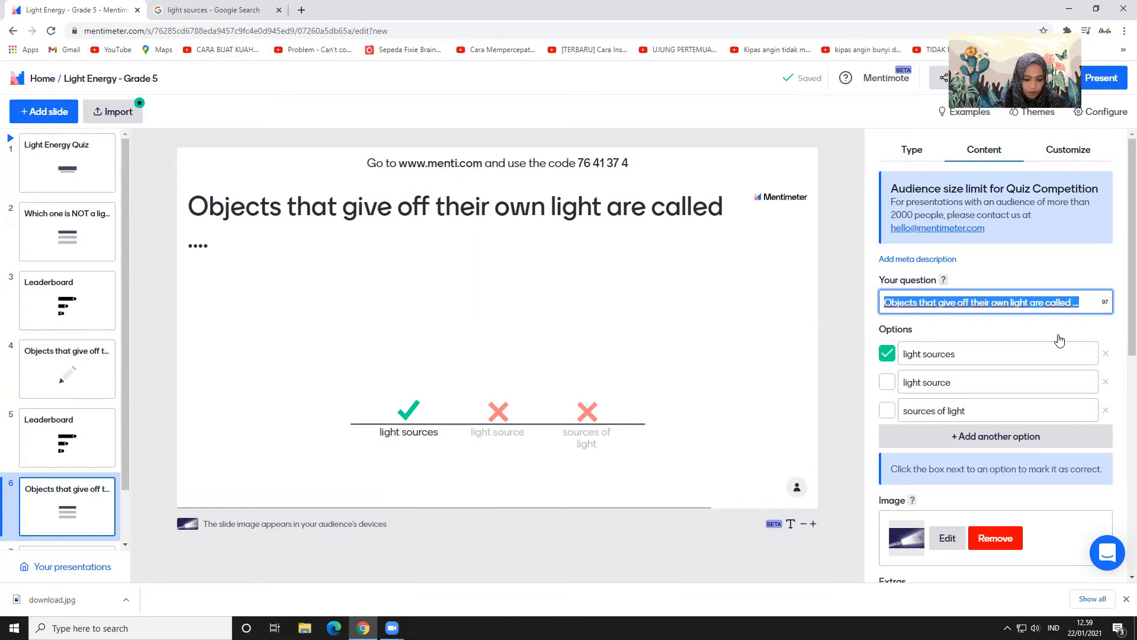
Replace the sixth slide's question with "Light rays are represented by straight lines and arrows."
key(BackSpace)
text(Lig)
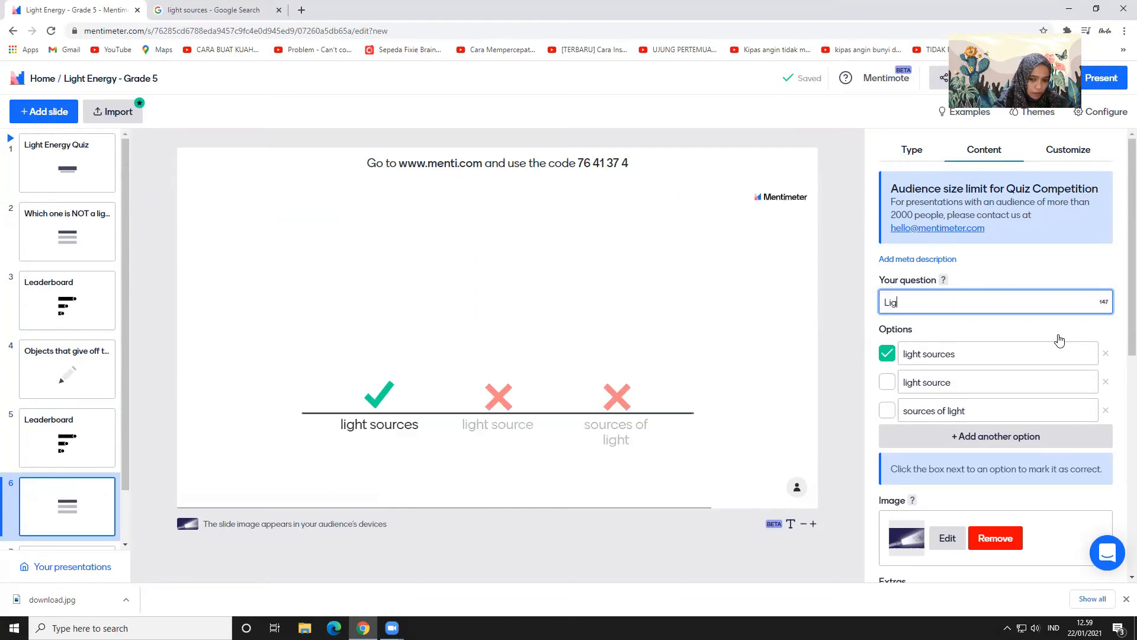
text(ht rays are represented by )
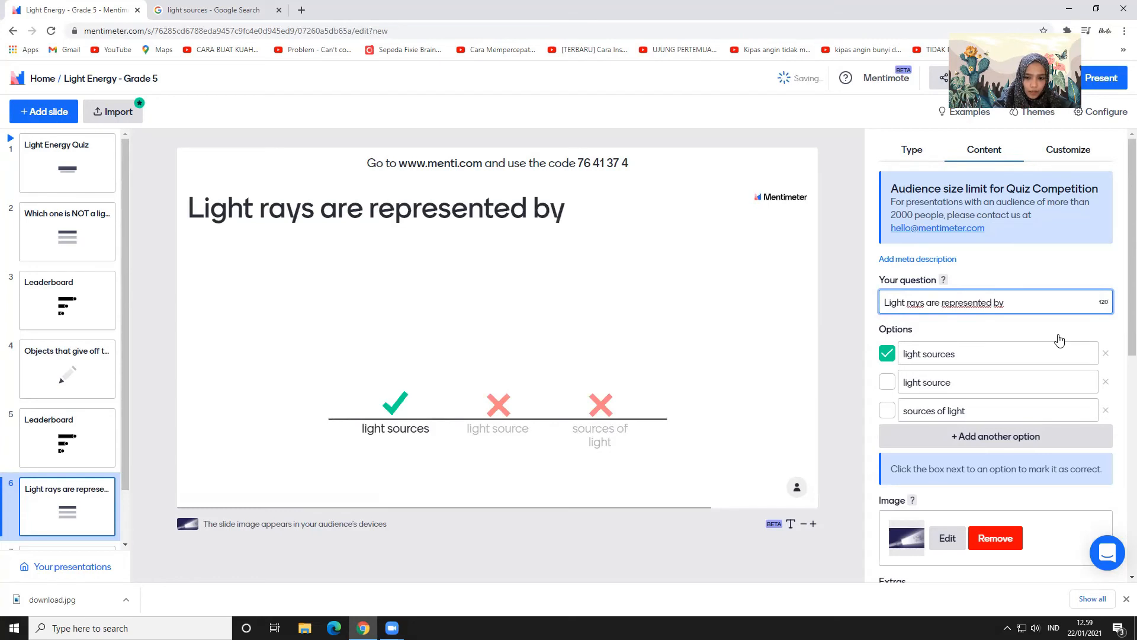
text(an)
key(BackSpace)
key(BackSpace)
key(BackSpace)
text(straight lines and arrows.)
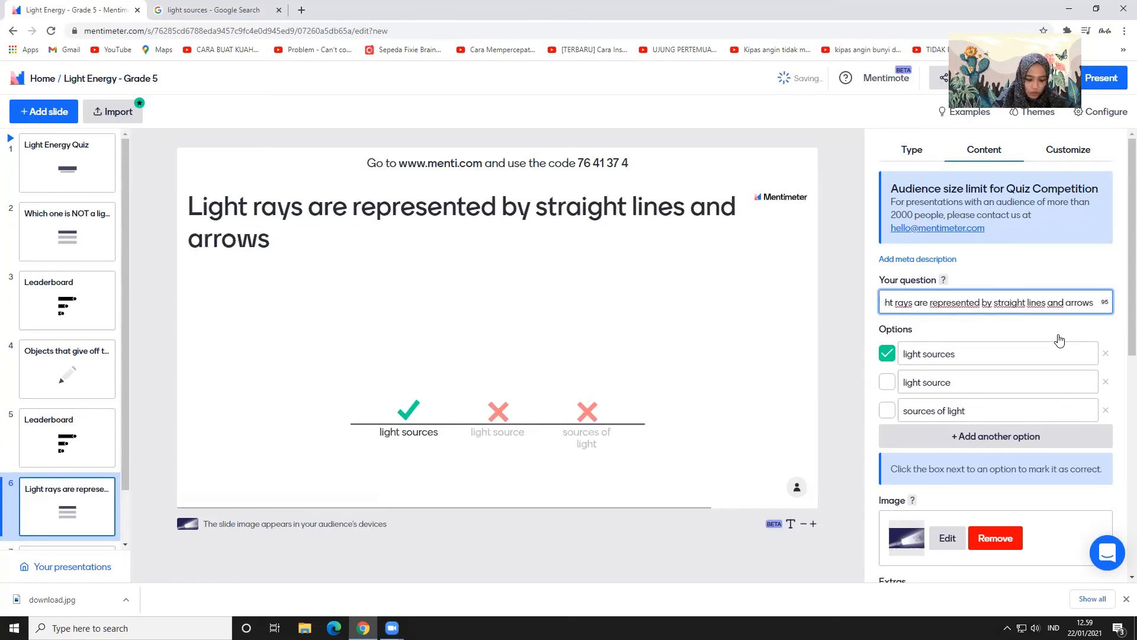
Remove the sixth slide's third option and set the remaining options to "True", the correct one, and "False"
click(1106, 410)
triple_click(957, 354)
text(True)
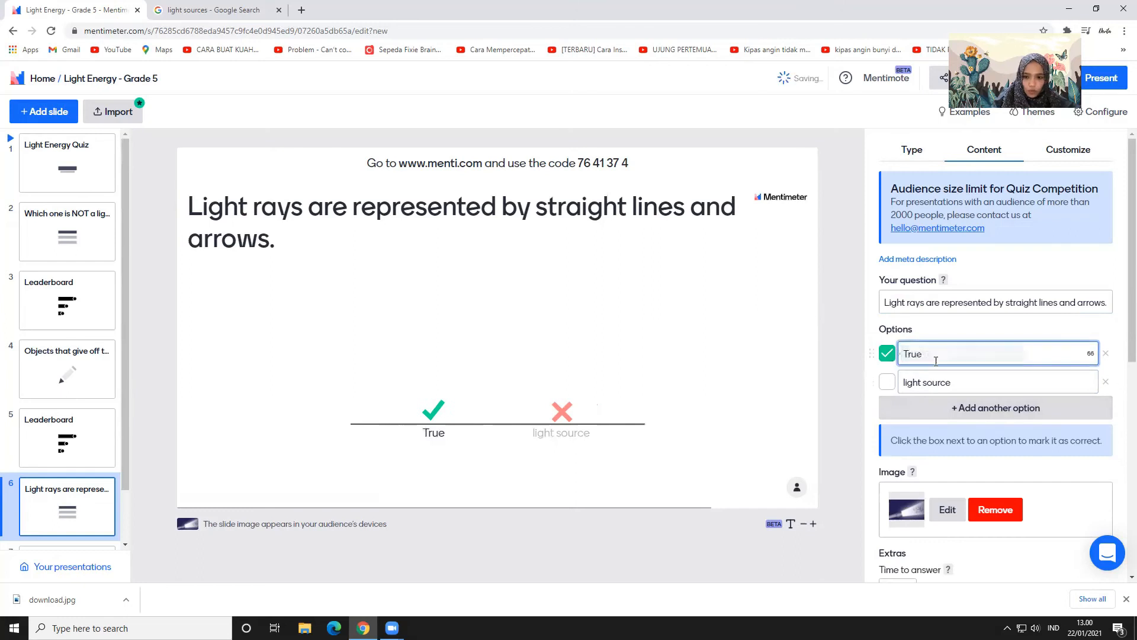
key(Tab)
text(False)
click(851, 326)
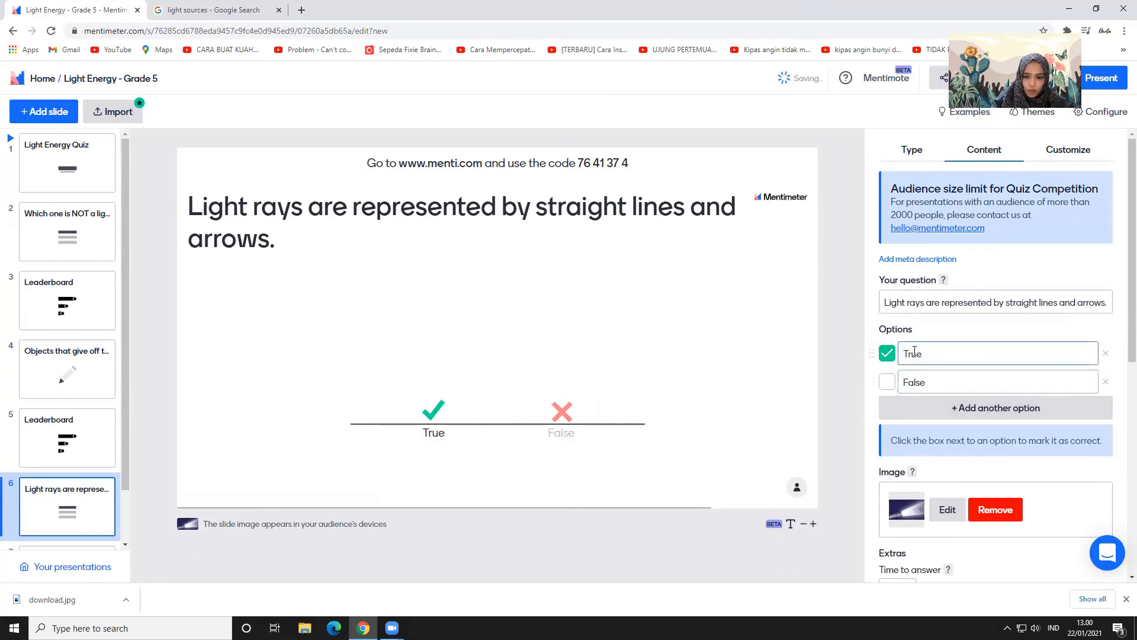
Remove the flashlight image from the sixth slide and check its time and music settings
scroll(924, 510, down, 2)
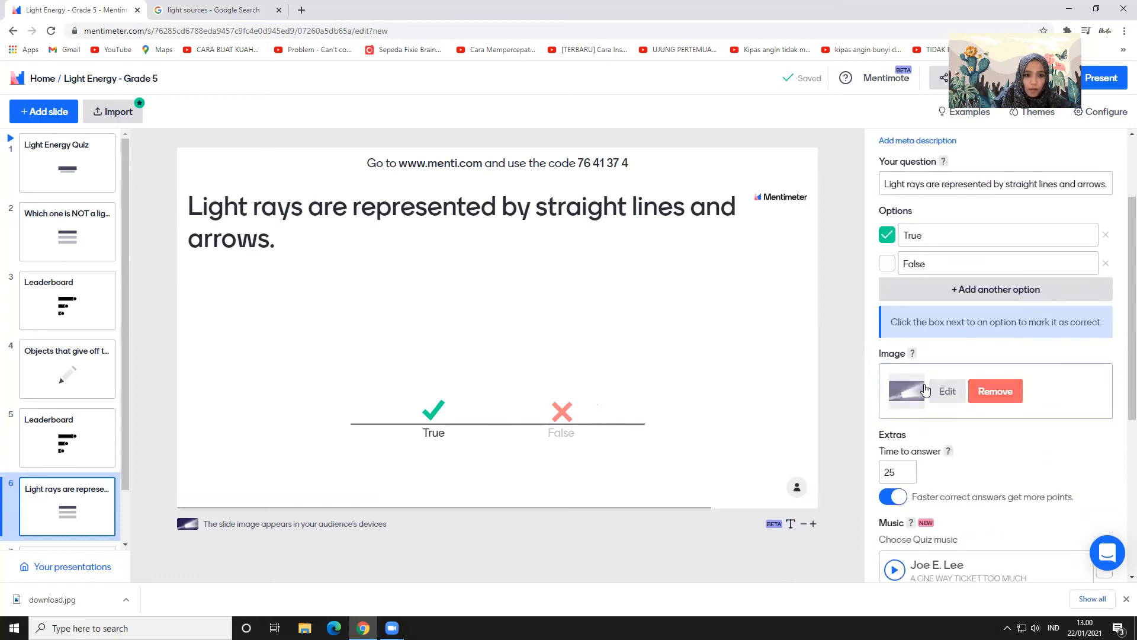
scroll(925, 389, up, 1)
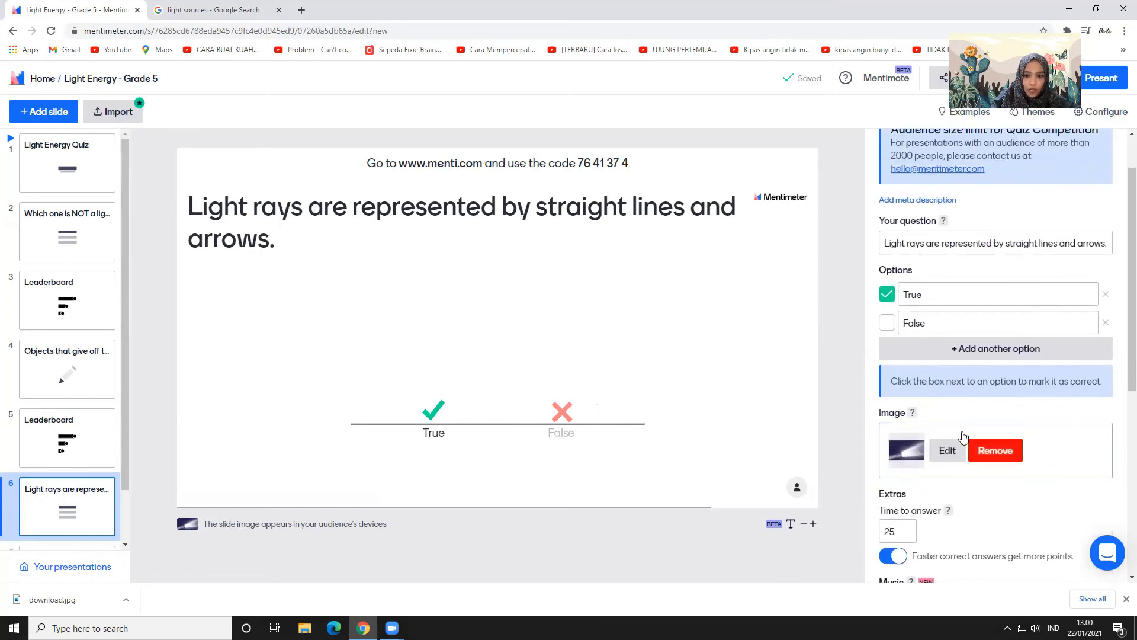
click(997, 455)
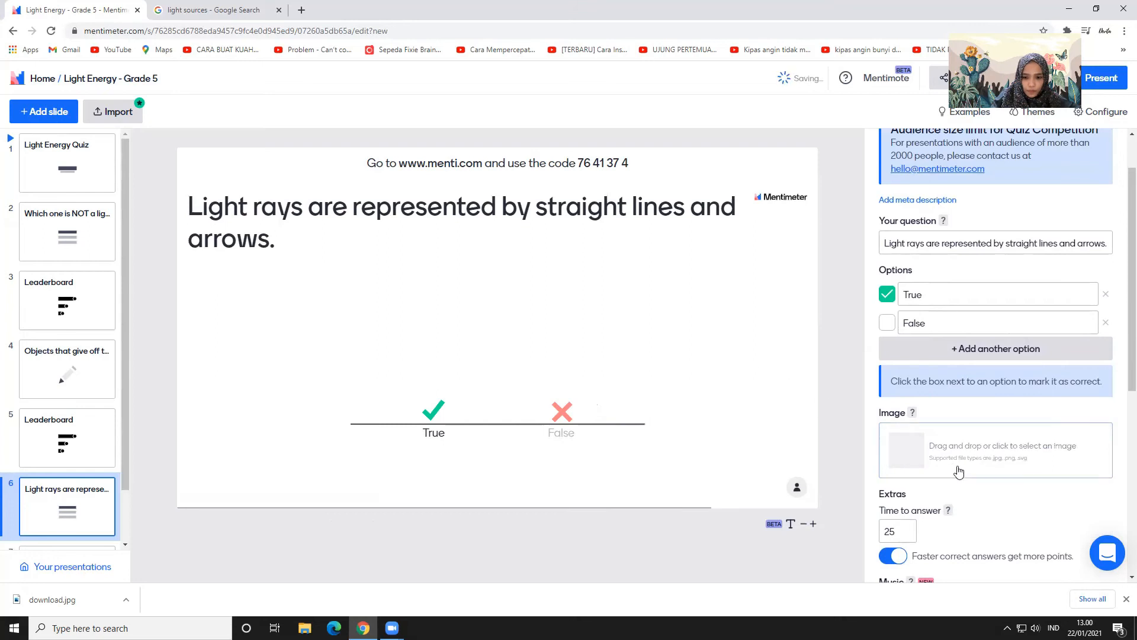
scroll(958, 471, down, 6)
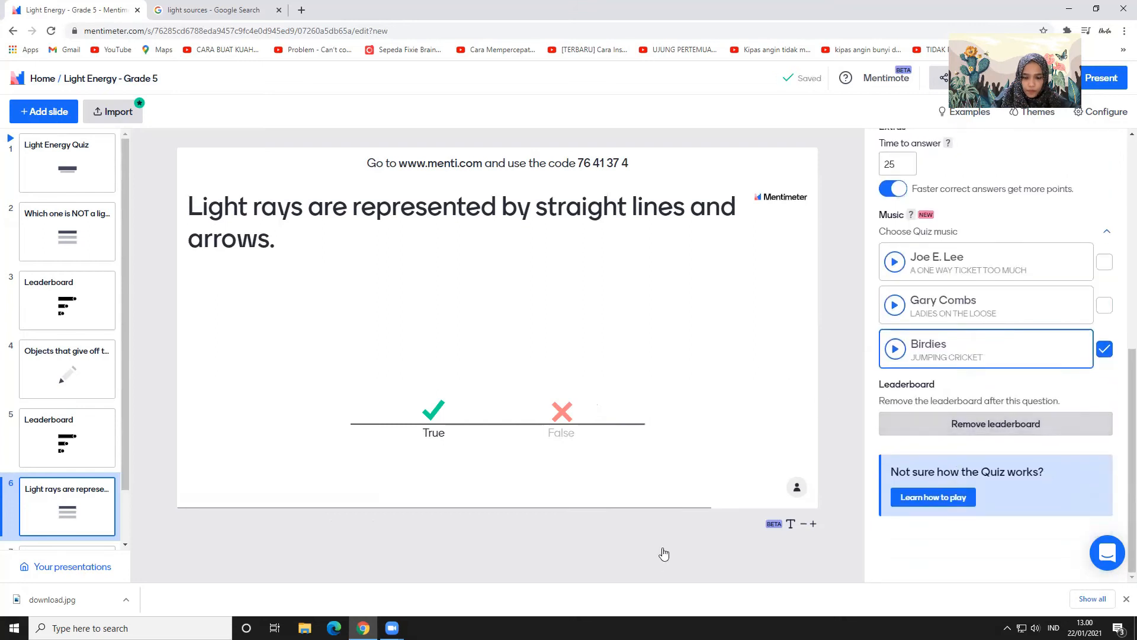
Review the presentation's slides in order, from the heading slide through the questions to the final leaderboard
click(67, 233)
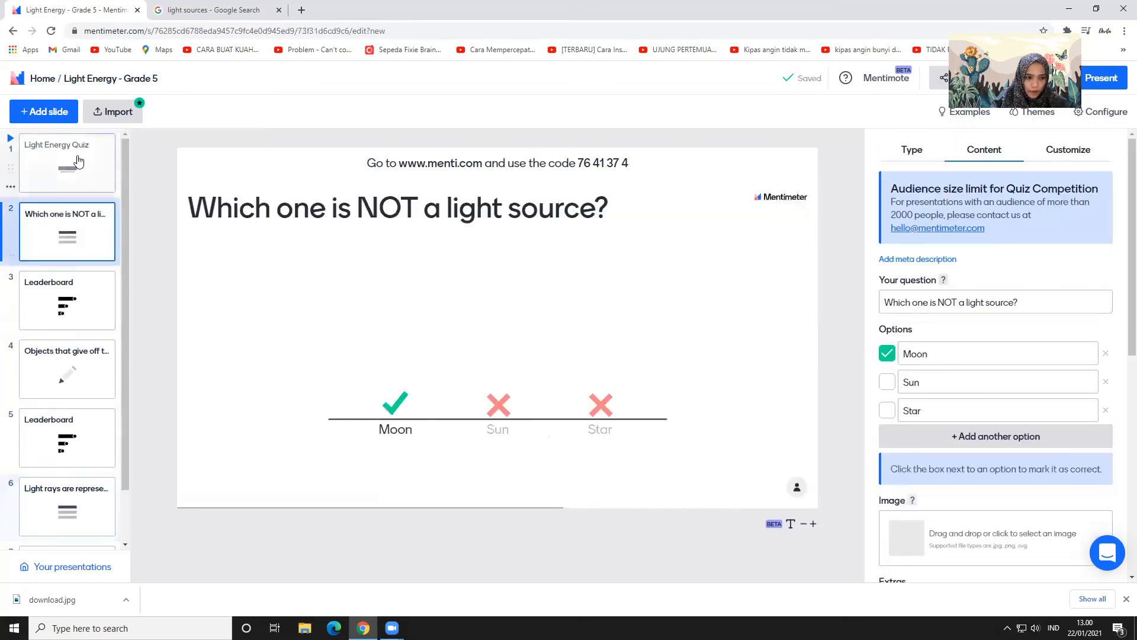
click(67, 166)
click(88, 247)
click(83, 302)
click(89, 368)
click(105, 451)
click(88, 521)
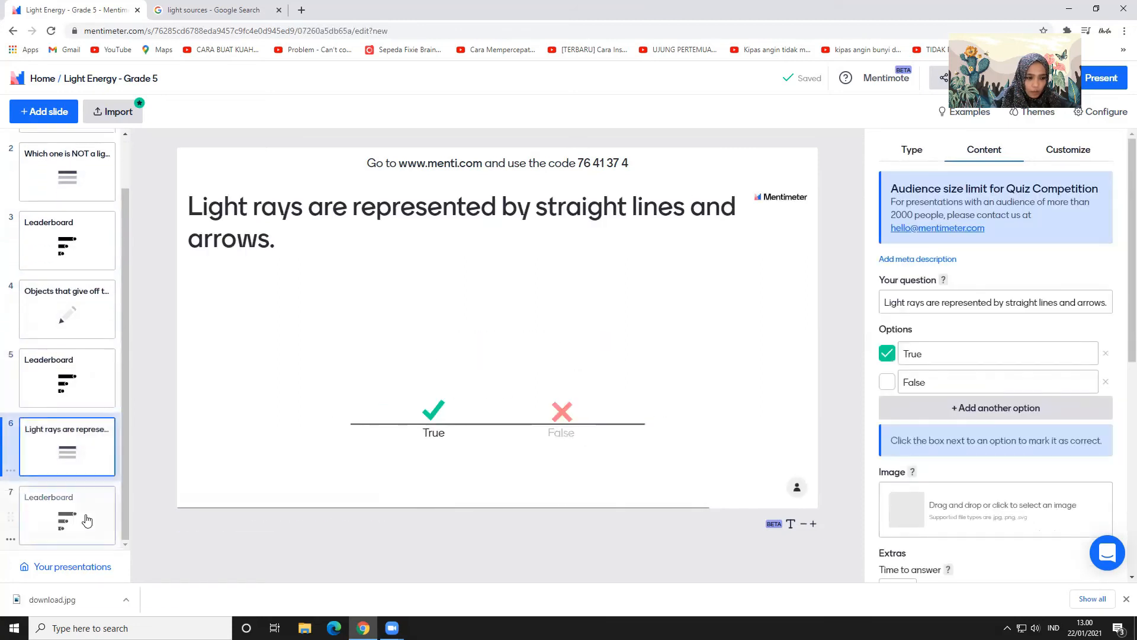
click(88, 521)
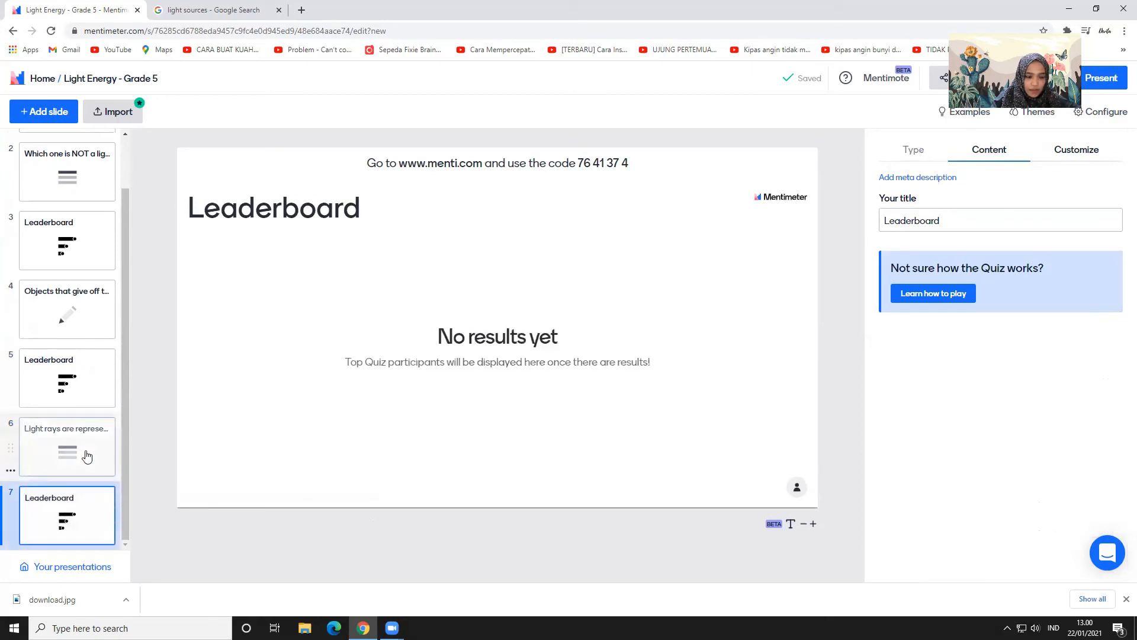
Duplicate the sixth slide's true/false question to the end of the presentation and delete the extra leaderboard on the ninth slide
click(10, 472)
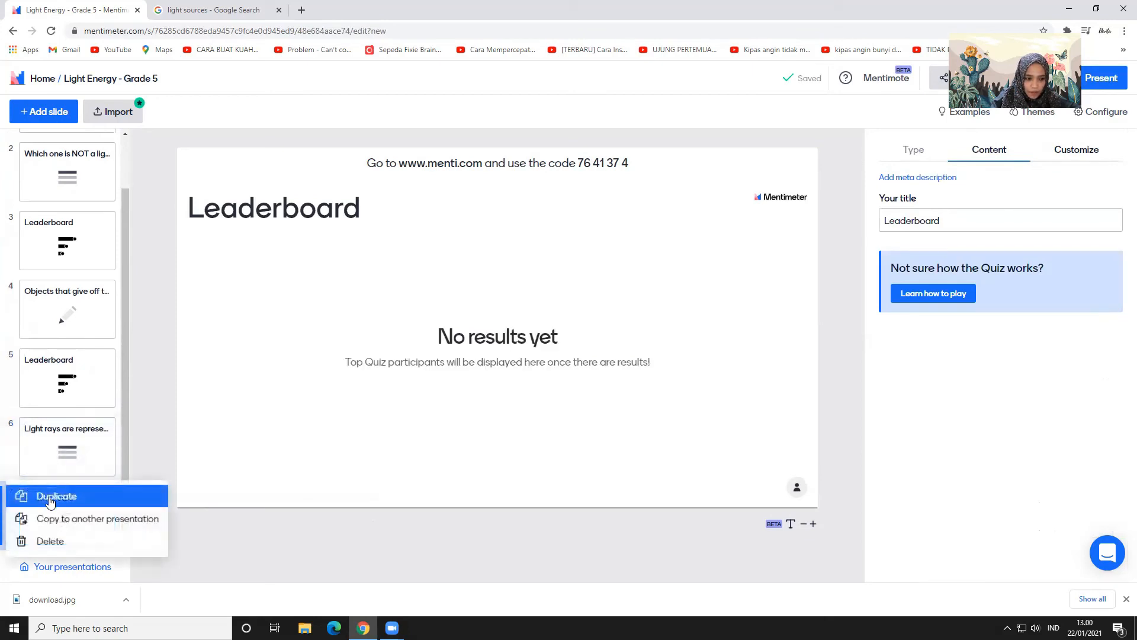
click(51, 498)
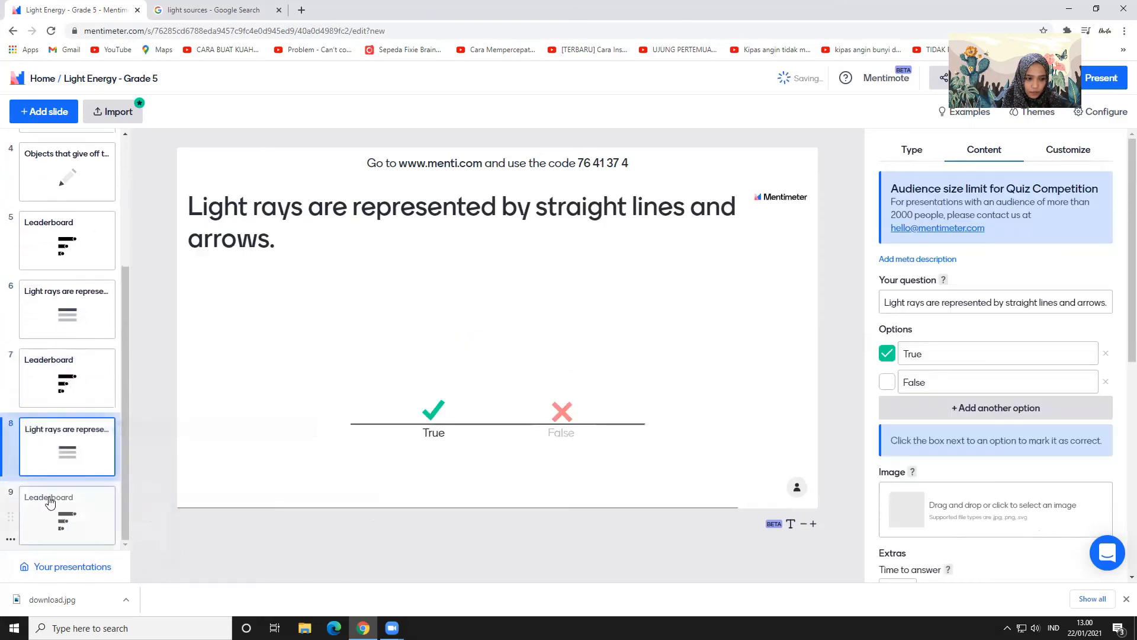
click(87, 521)
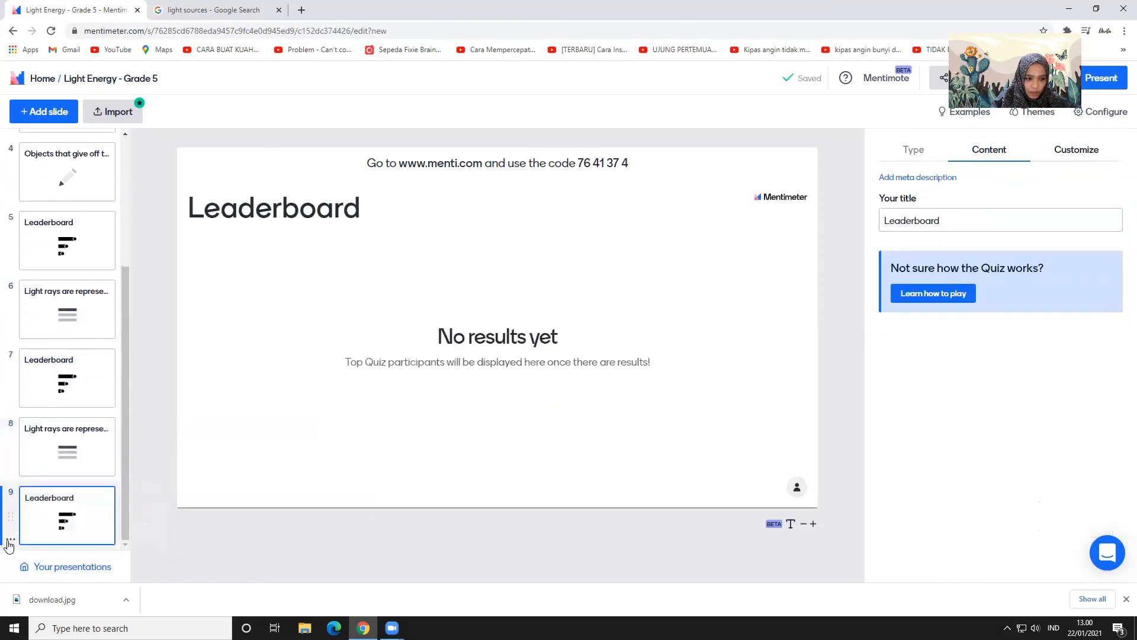
click(10, 540)
click(43, 564)
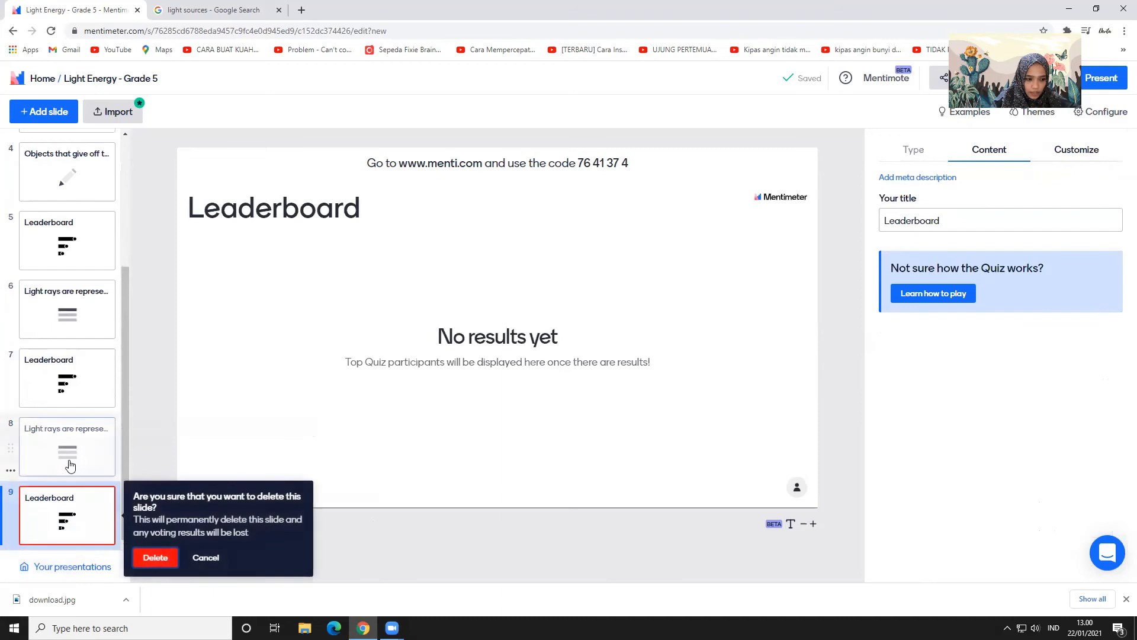
click(155, 559)
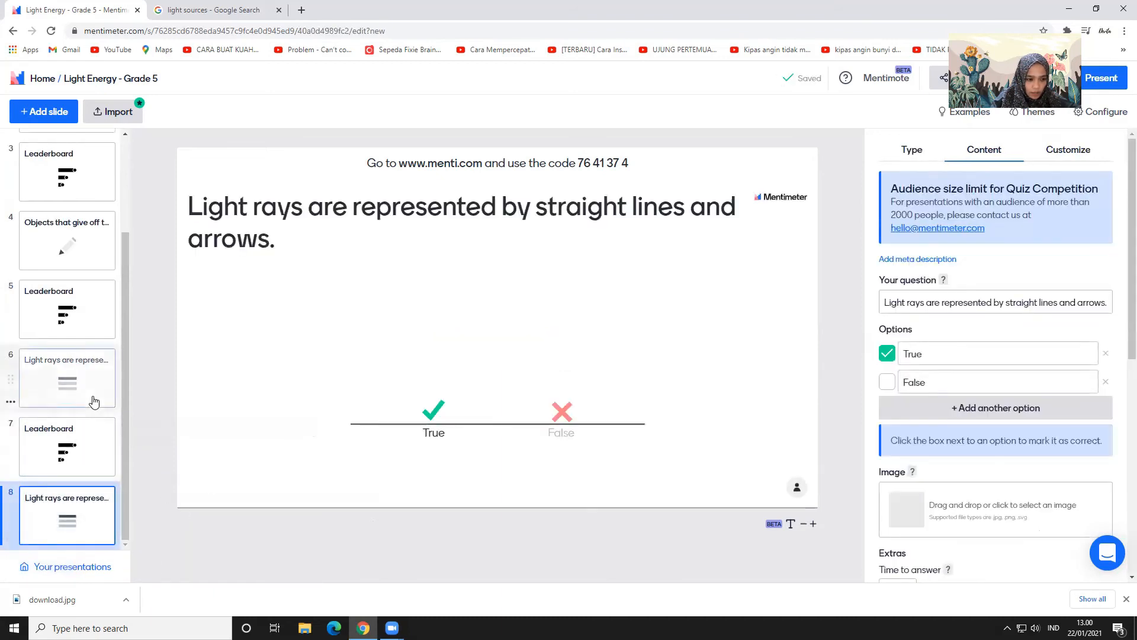
Convert the eighth slide to a word cloud and replace its question with "Tell me what you learned today."
click(907, 154)
click(997, 221)
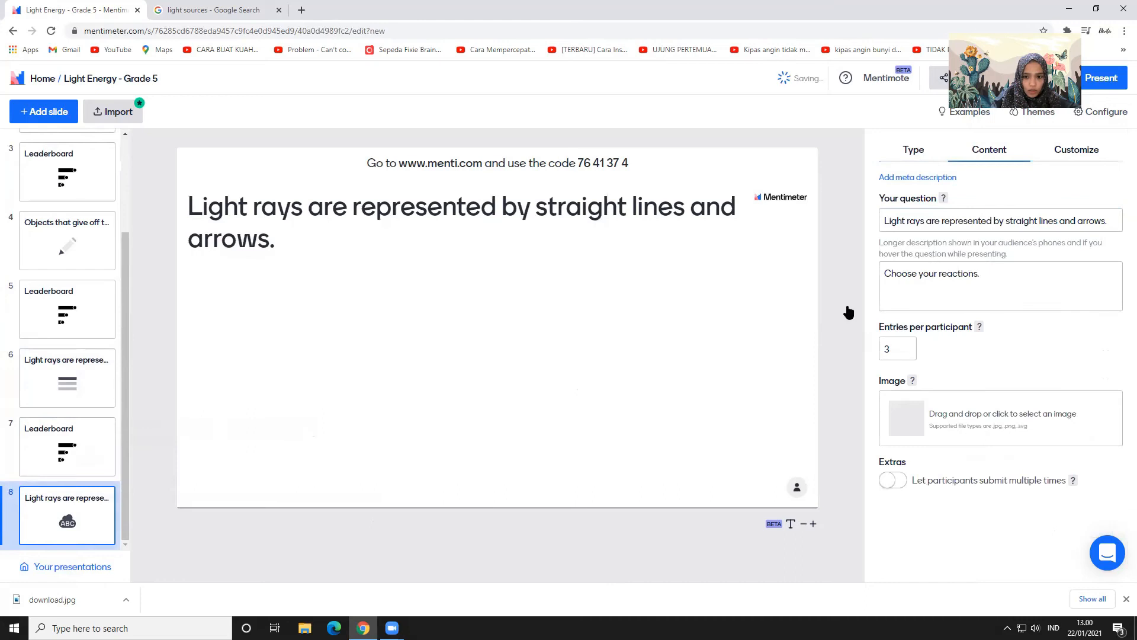
drag(885, 220, 1119, 220)
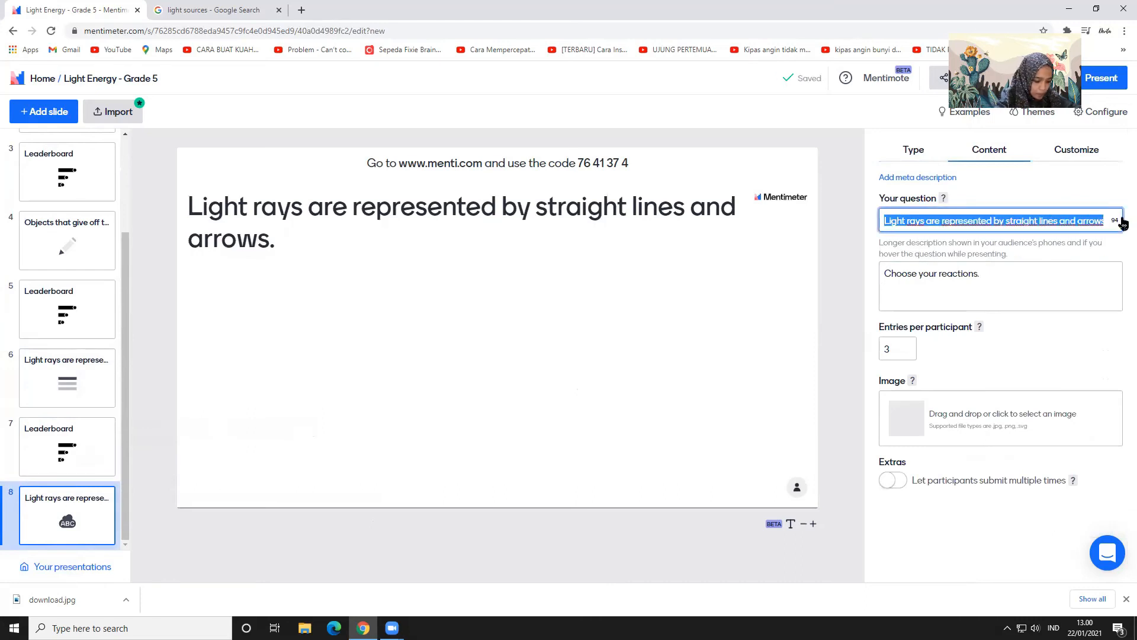
text(Telm)
key(BackSpace)
right_click(1119, 220)
key(Escape)
click(926, 222)
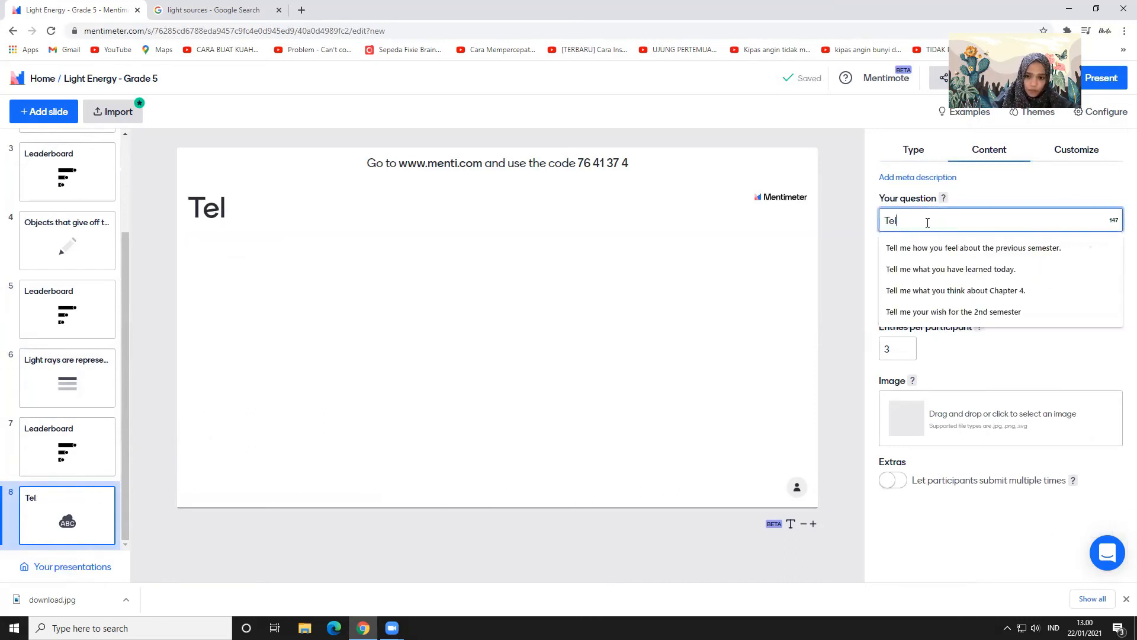
click(914, 249)
key(BackSpace)
key(BackSpace)
key(BackSpace)
key(BackSpace)
key(BackSpace)
key(BackSpace)
key(BackSpace)
key(BackSpace)
key(BackSpace)
key(BackSpace)
key(BackSpace)
key(BackSpace)
key(BackSpace)
key(BackSpace)
key(BackSpace)
key(BackSpace)
key(BackSpace)
key(BackSpace)
key(BackSpace)
key(BackSpace)
key(BackSpace)
key(BackSpace)
key(BackSpace)
text(what )
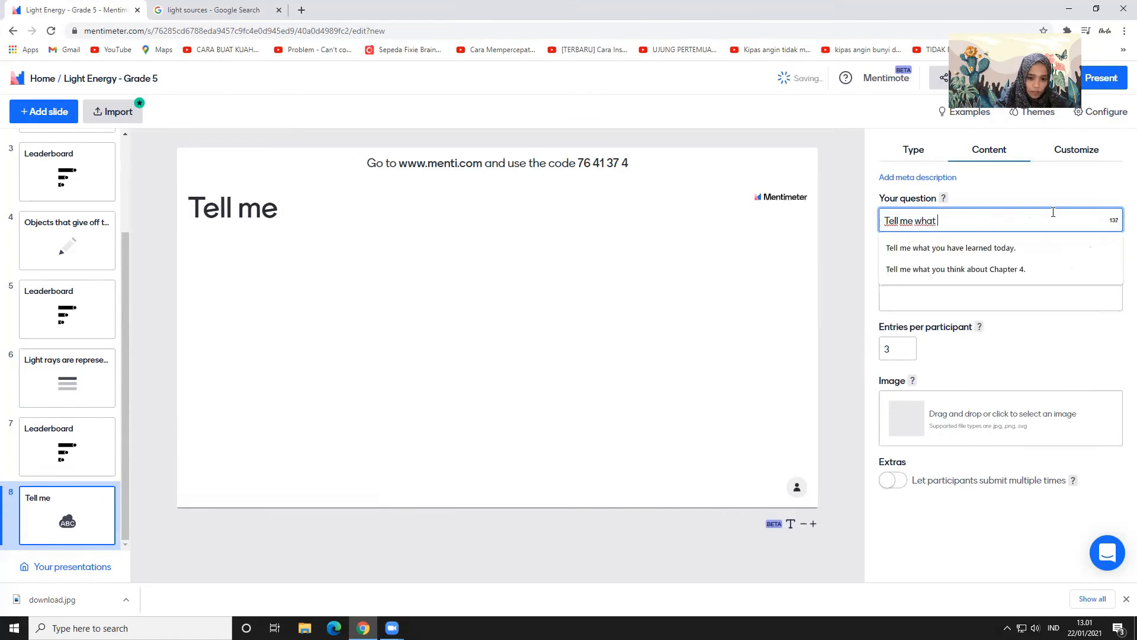
text(you learned today.)
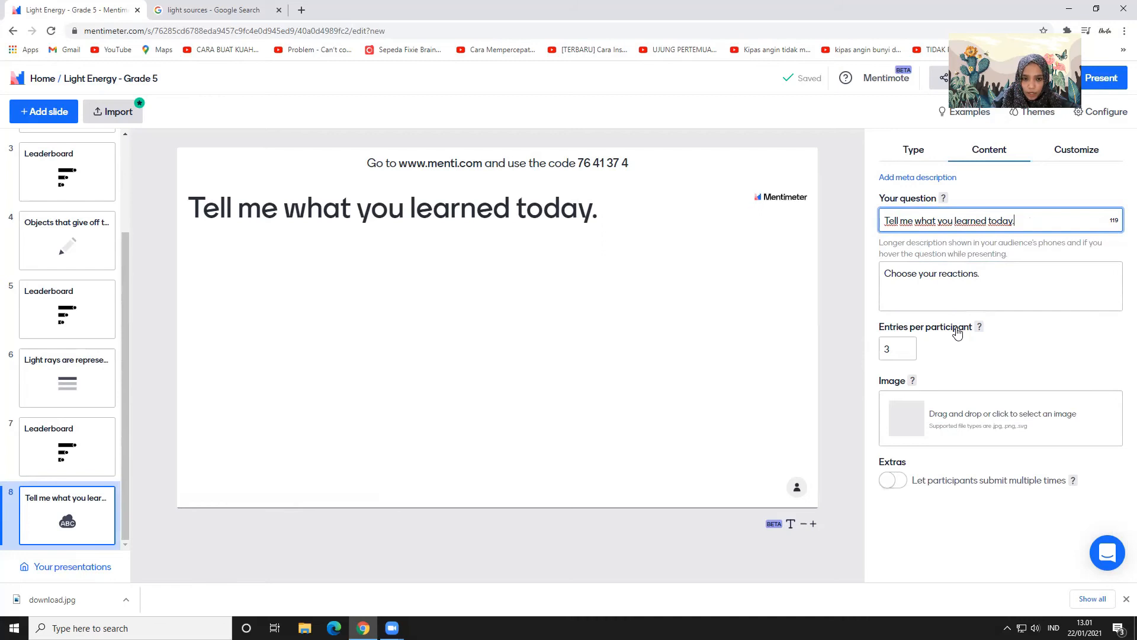
Set the word cloud's entries per participant to 2 and leave multiple submissions off after trying that option
click(907, 346)
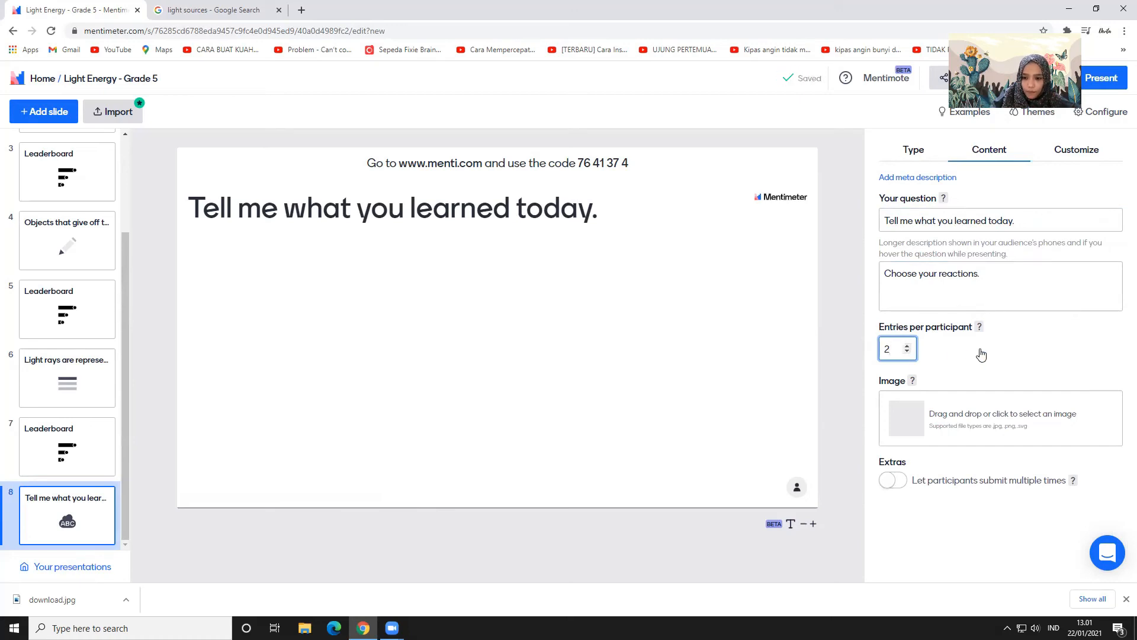
click(891, 483)
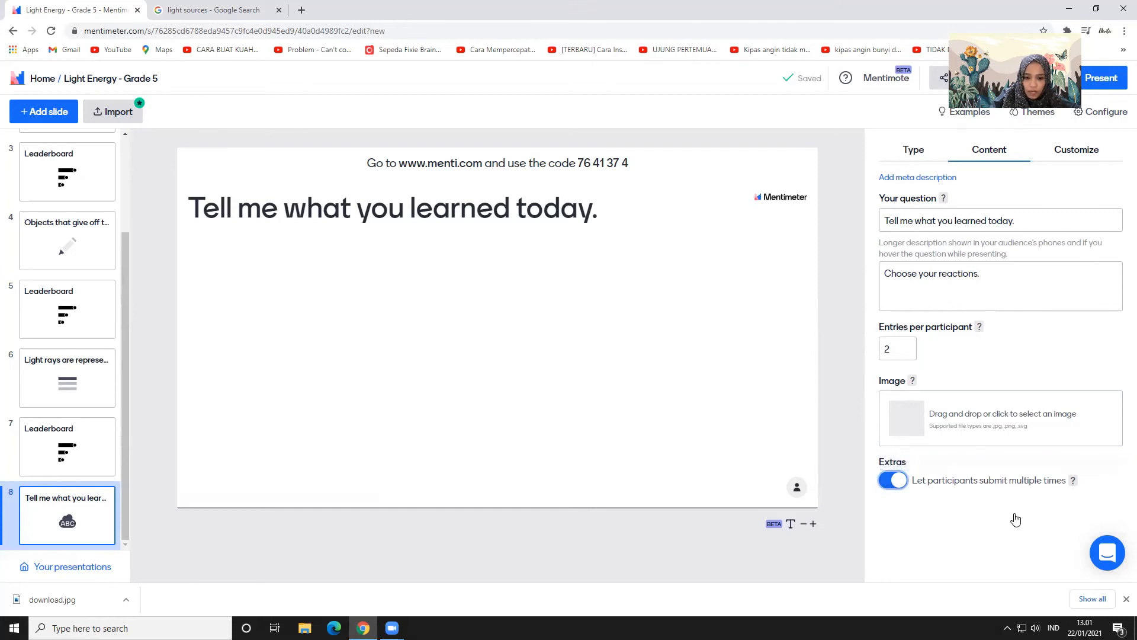
click(890, 483)
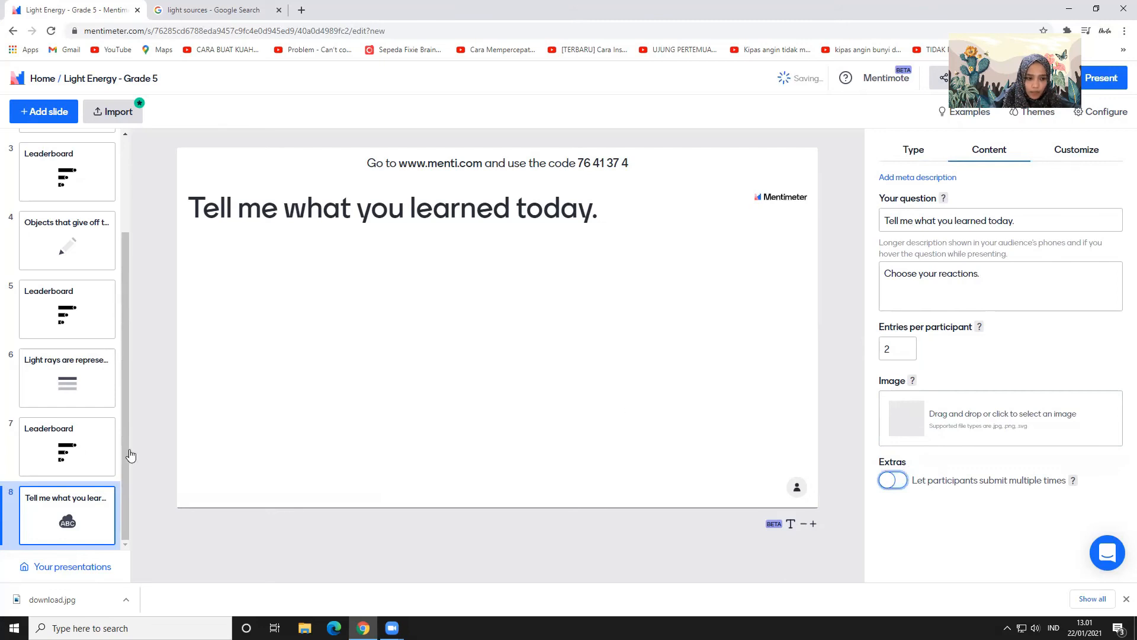
Try the Menti Dark theme on the presentation and apply the ColorJoy theme instead
scroll(72, 445, up, 3)
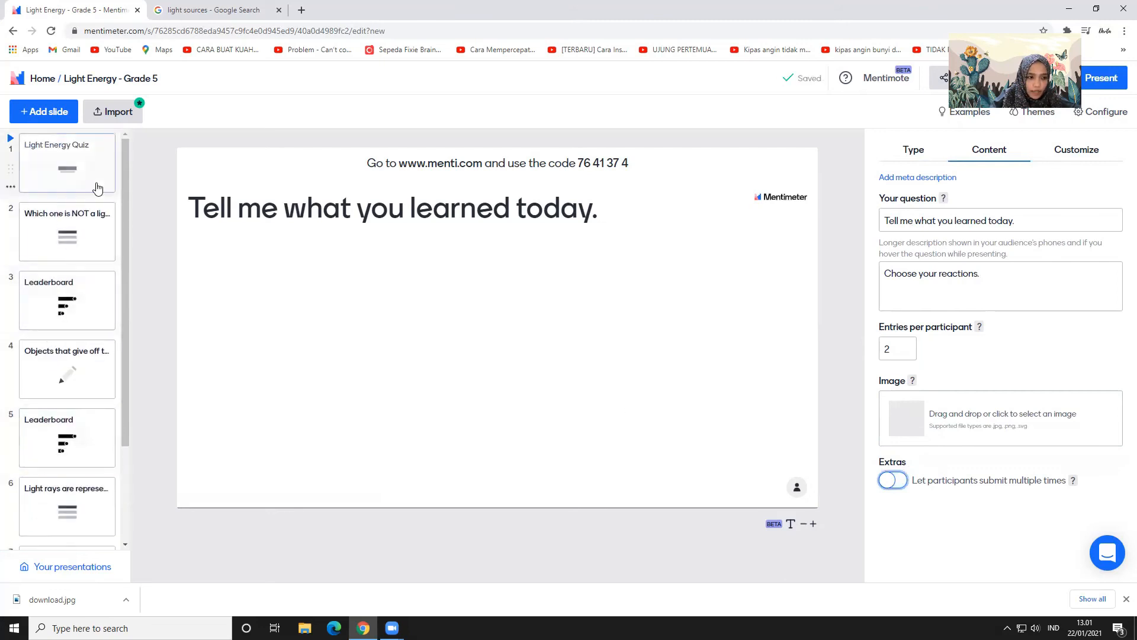
click(97, 188)
click(102, 248)
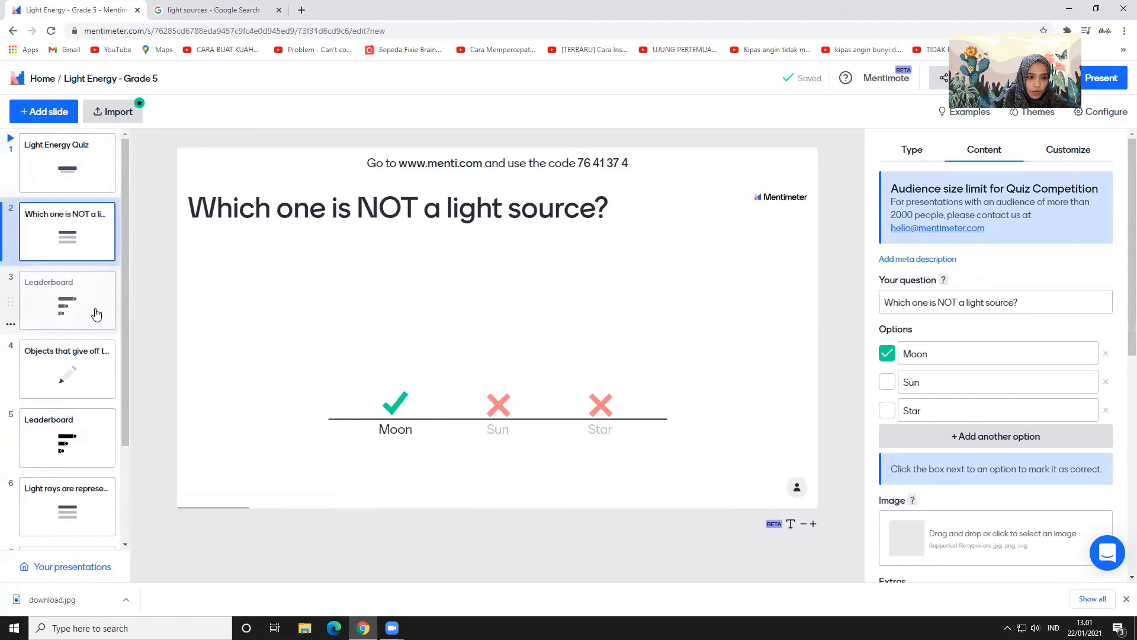
click(102, 317)
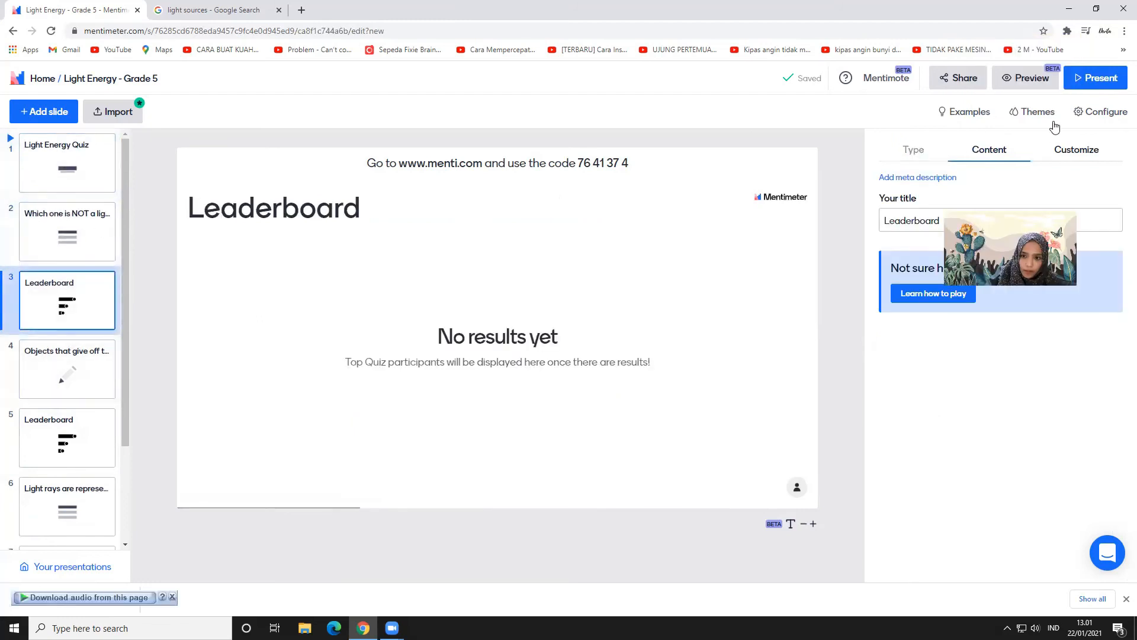
click(1043, 112)
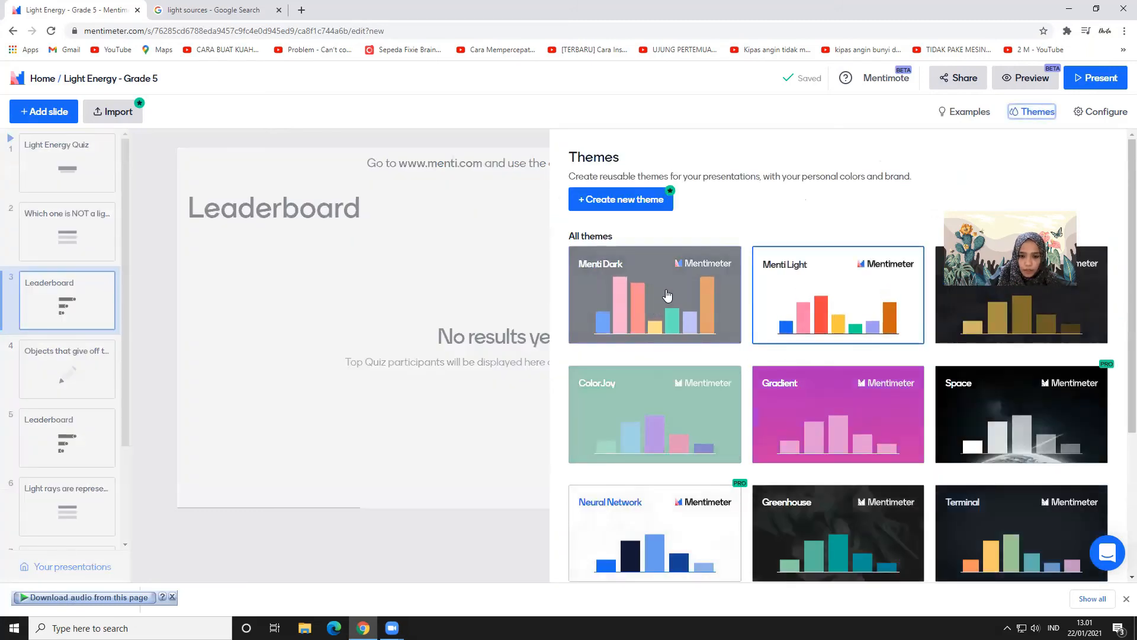
click(668, 295)
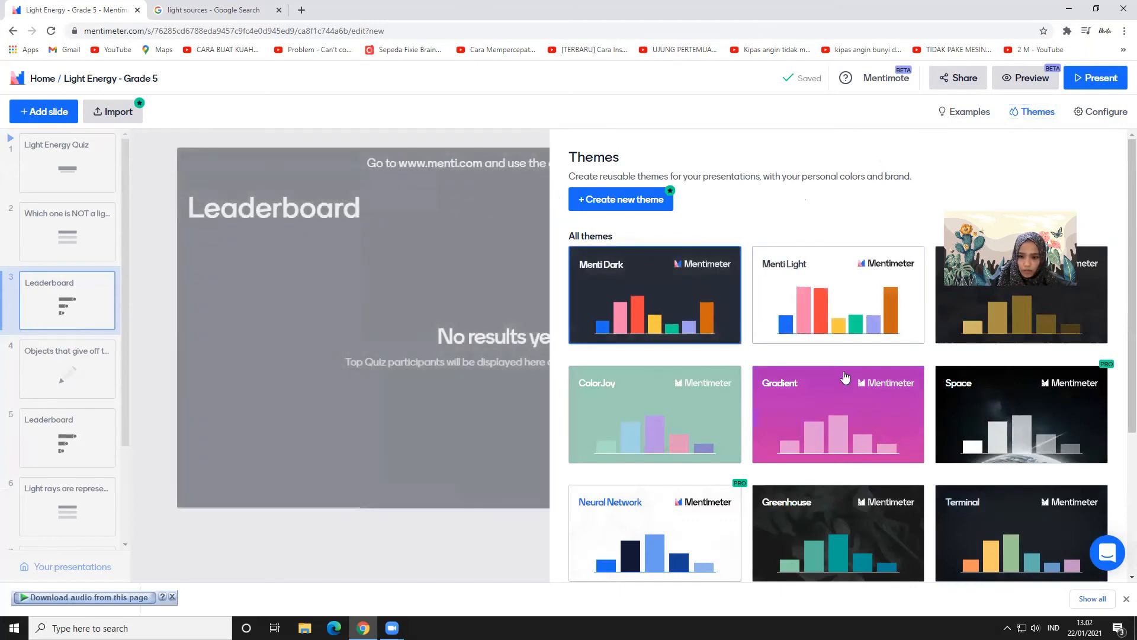
scroll(828, 399, down, 1)
click(661, 359)
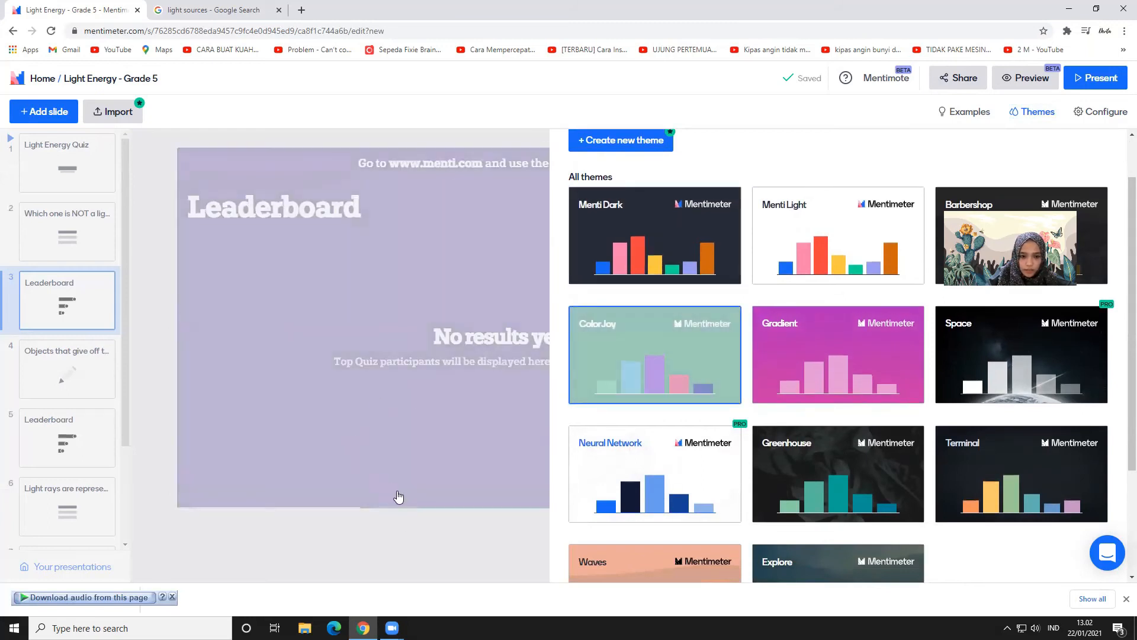
click(409, 535)
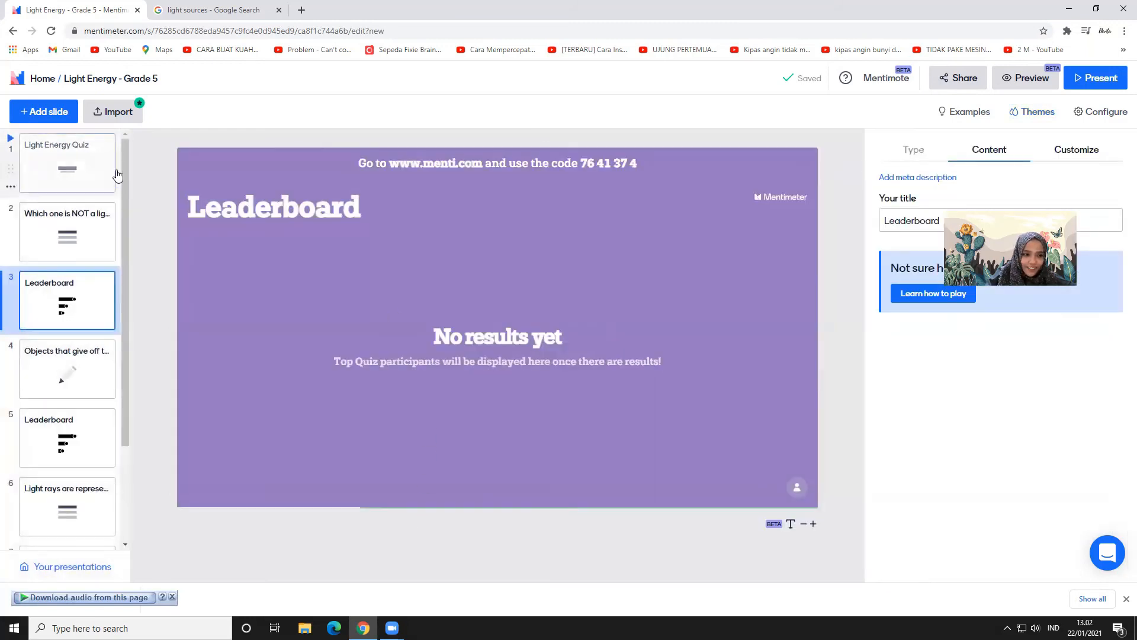
Review how every slide looks in the new theme, from the heading slide to the closing word cloud
click(66, 166)
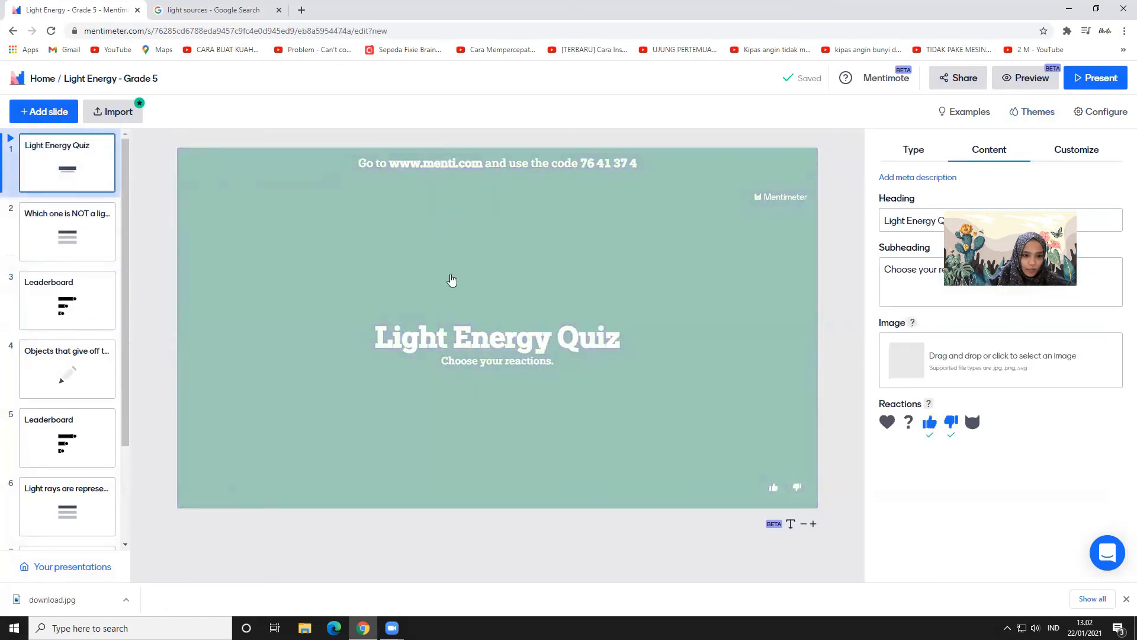
click(83, 235)
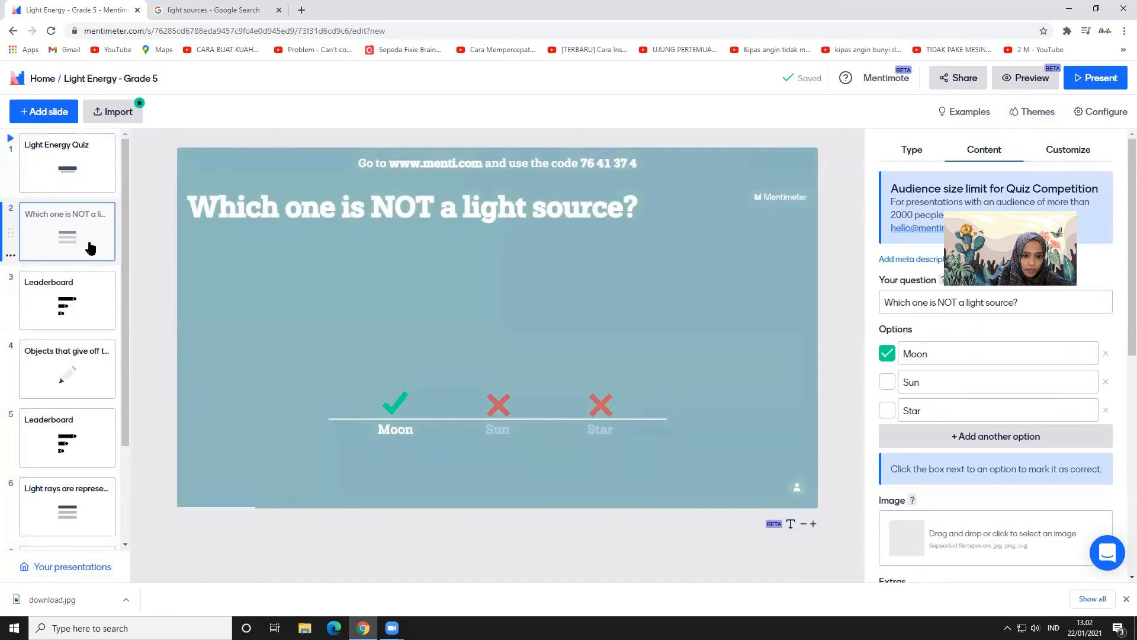
click(100, 314)
click(96, 385)
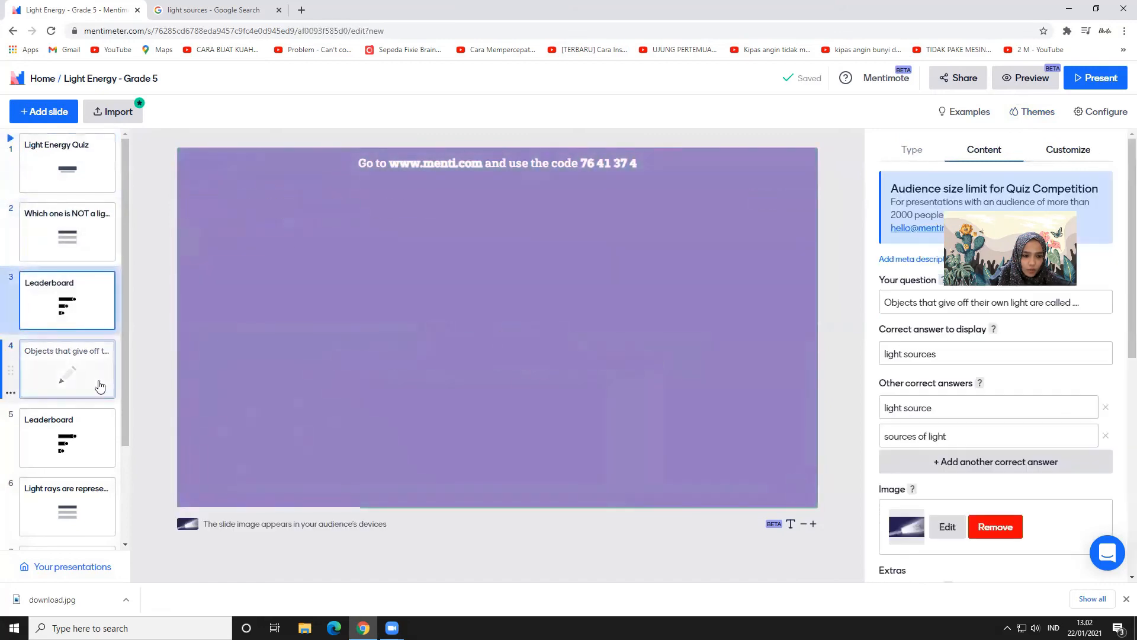
click(92, 452)
scroll(92, 452, down, 2)
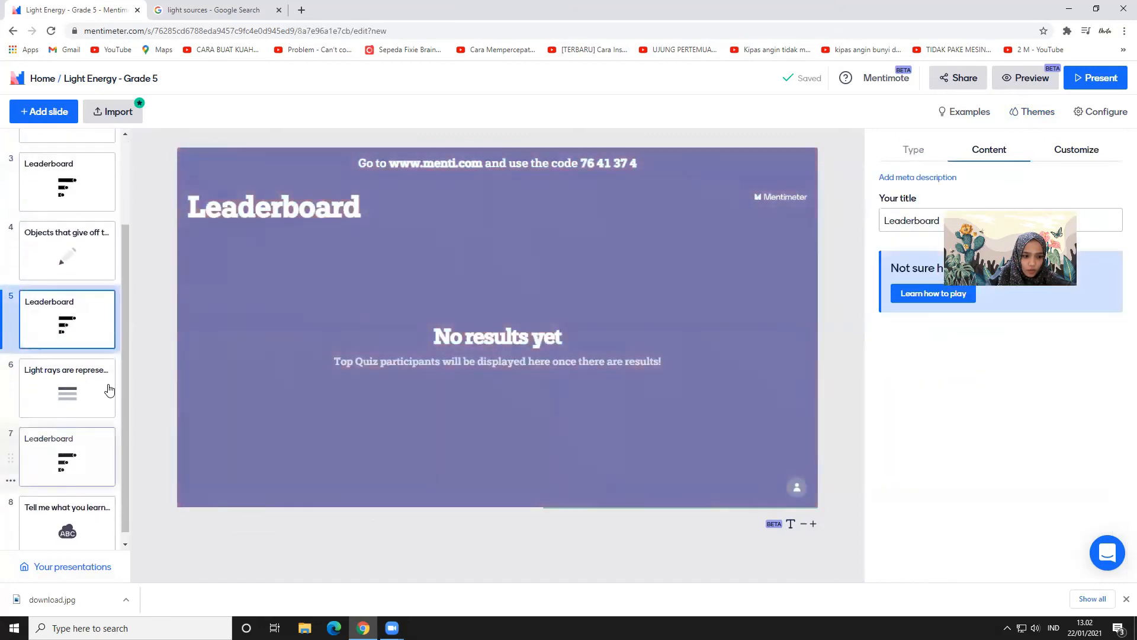
click(108, 391)
click(105, 470)
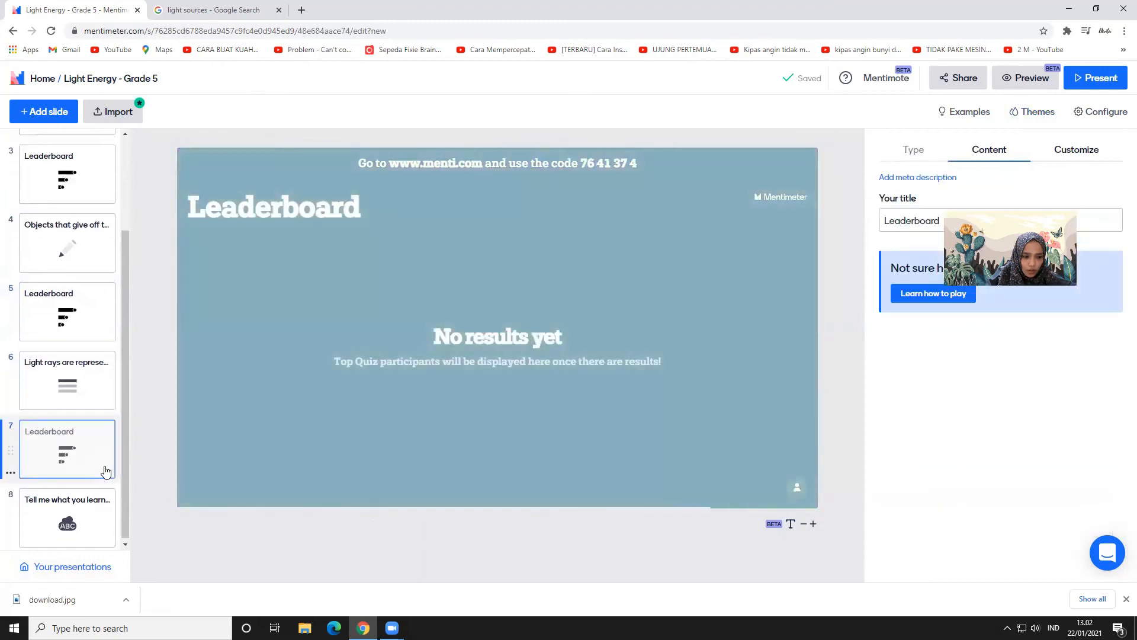
click(92, 510)
scroll(95, 368, up, 3)
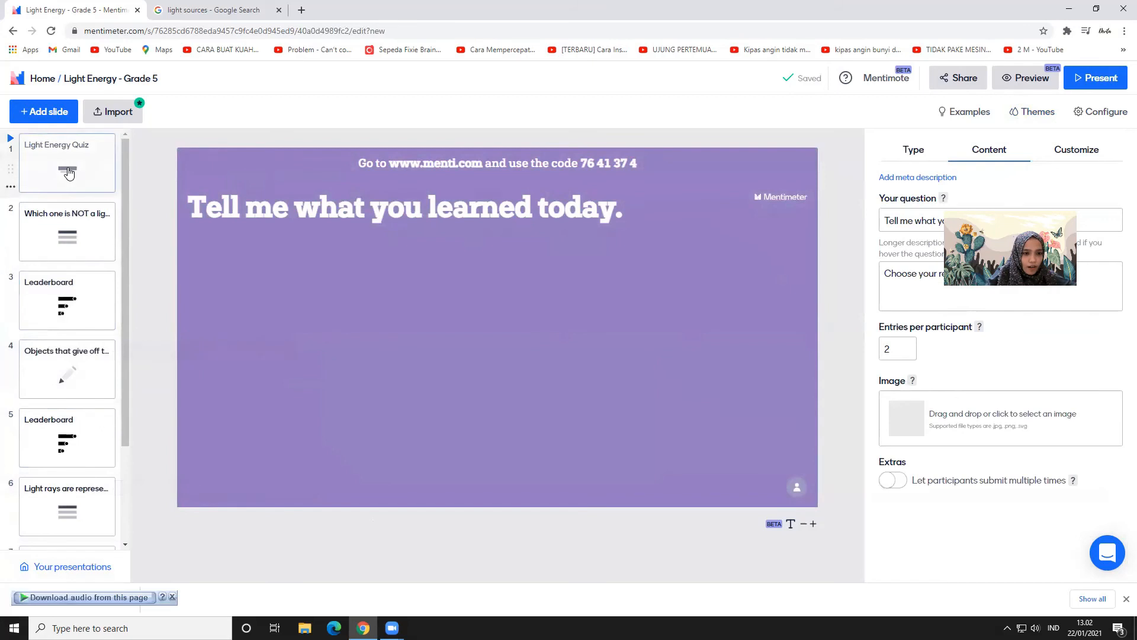
click(68, 172)
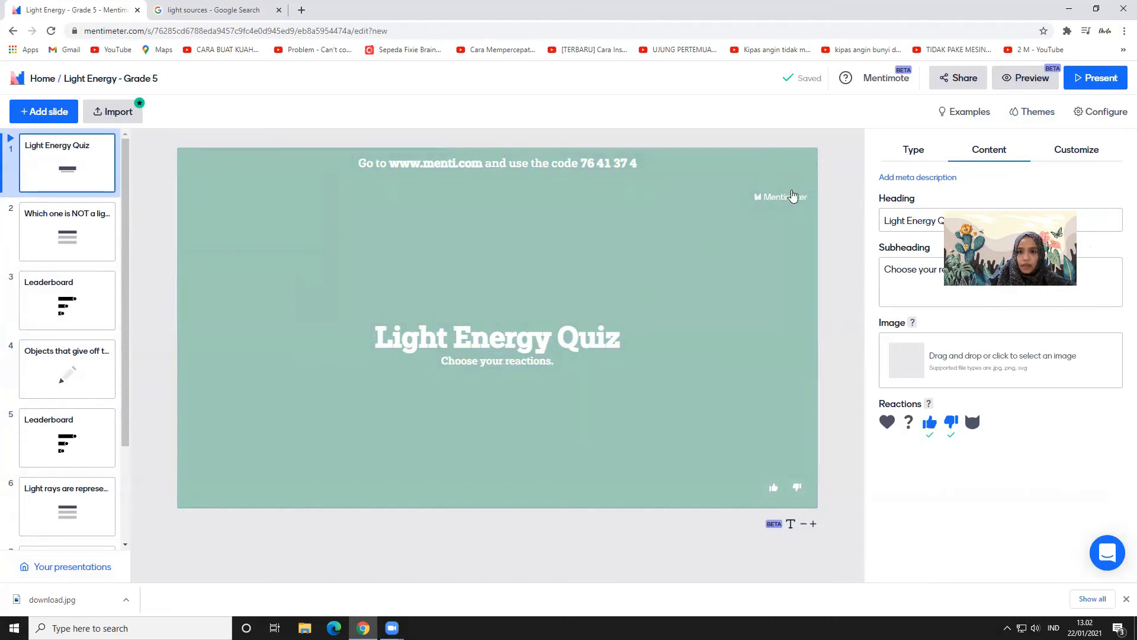
Check the presentation's sharing options and copy its voting link for participants
click(969, 86)
click(969, 86)
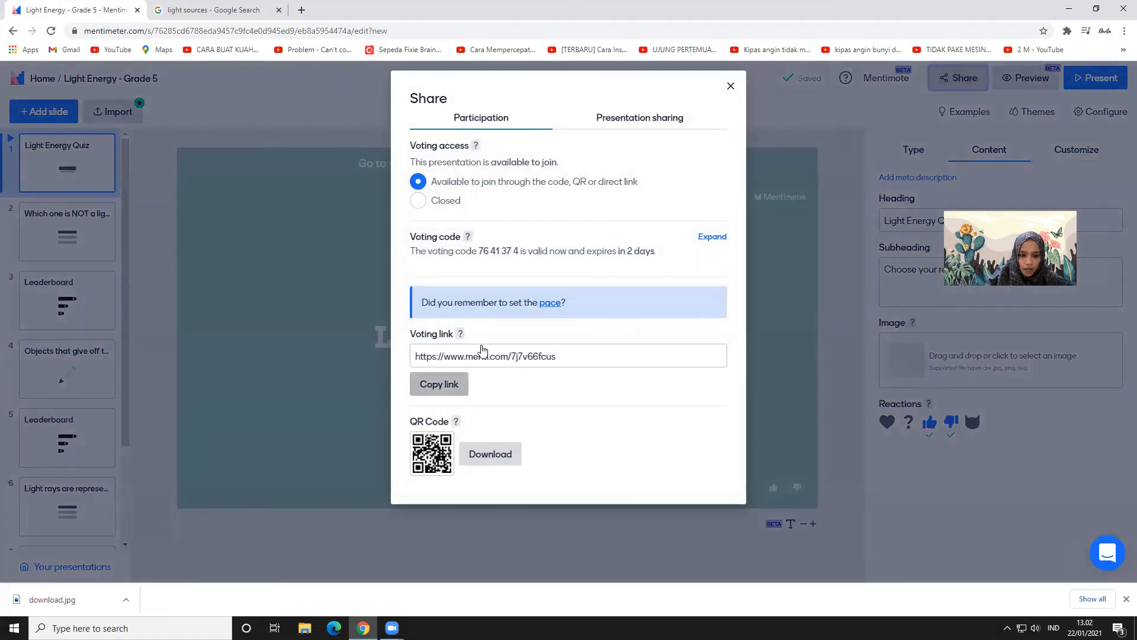
click(731, 88)
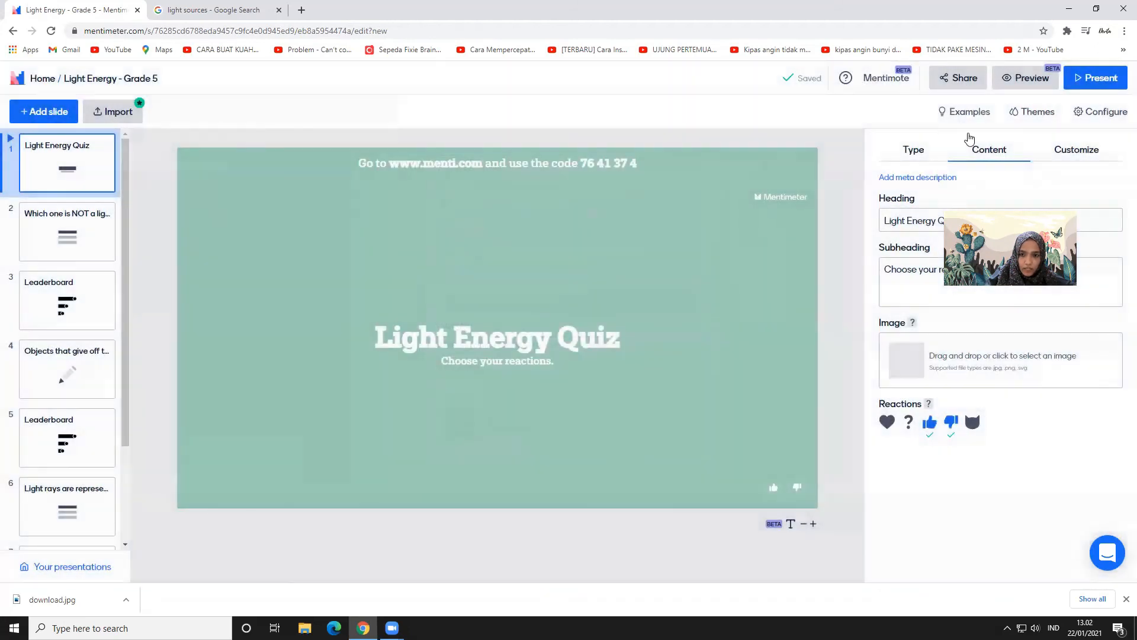
click(959, 84)
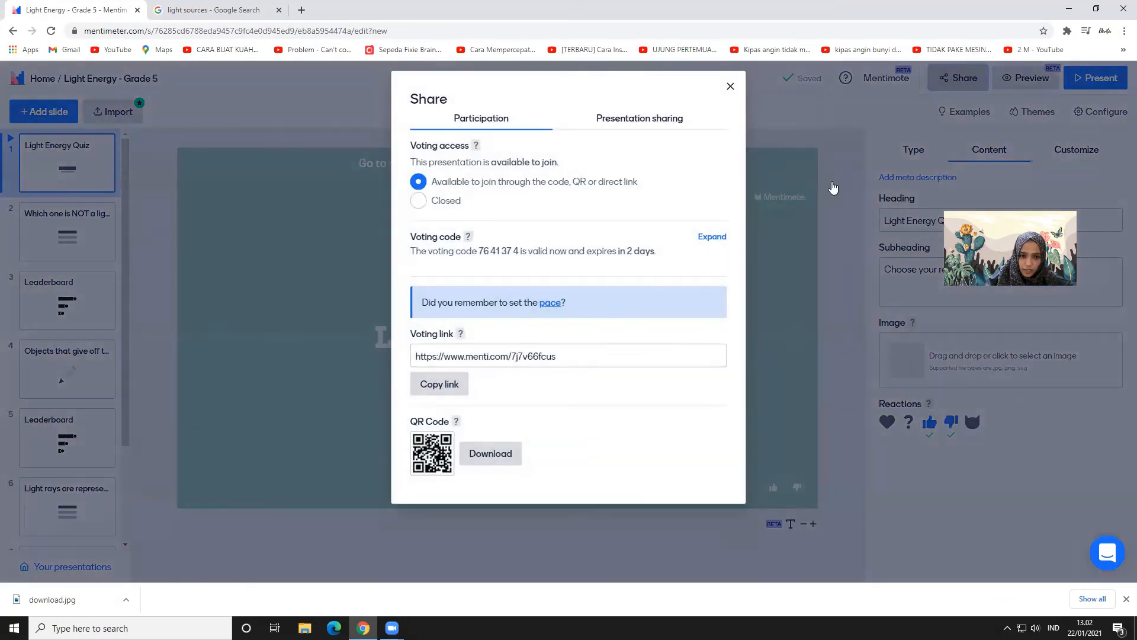
click(439, 384)
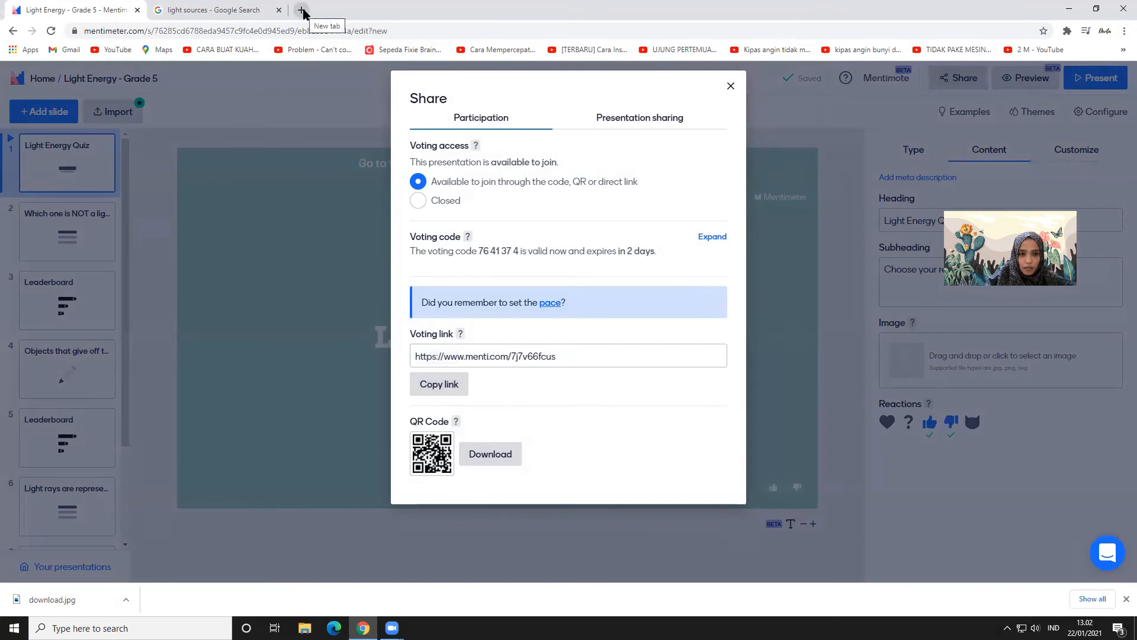
click(731, 89)
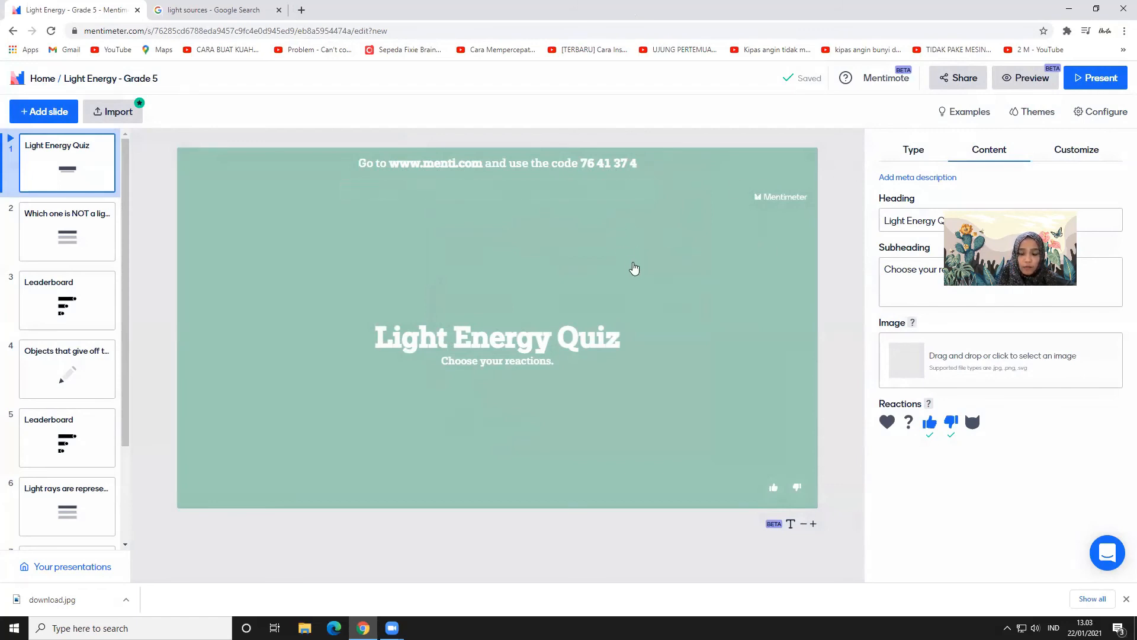
Start presenting the quiz in full screen from its heading slide
click(1099, 79)
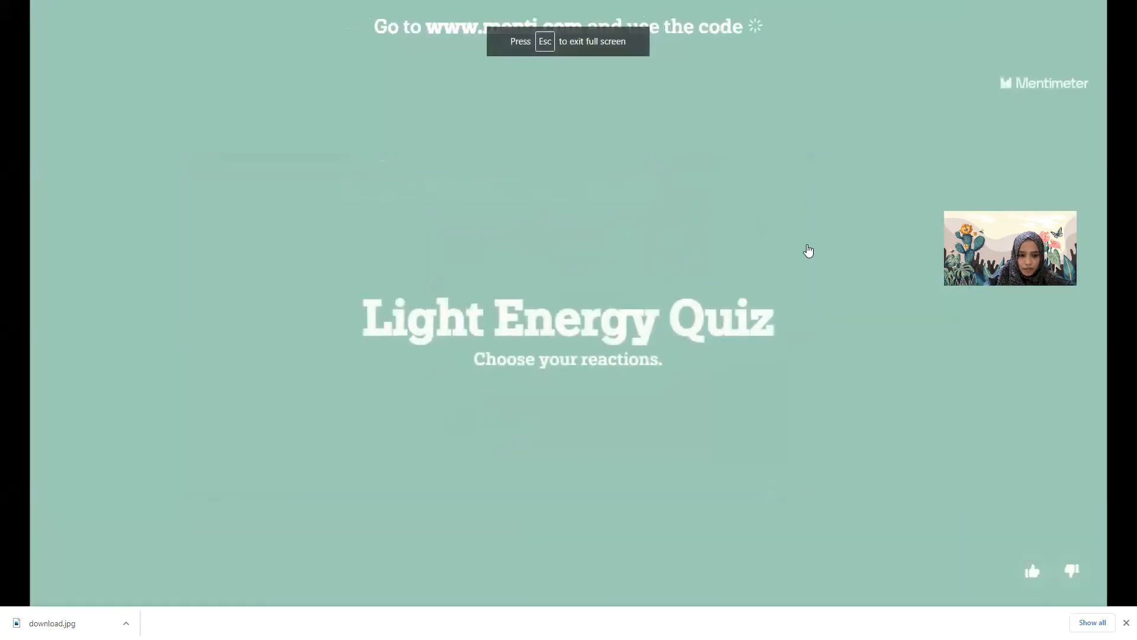